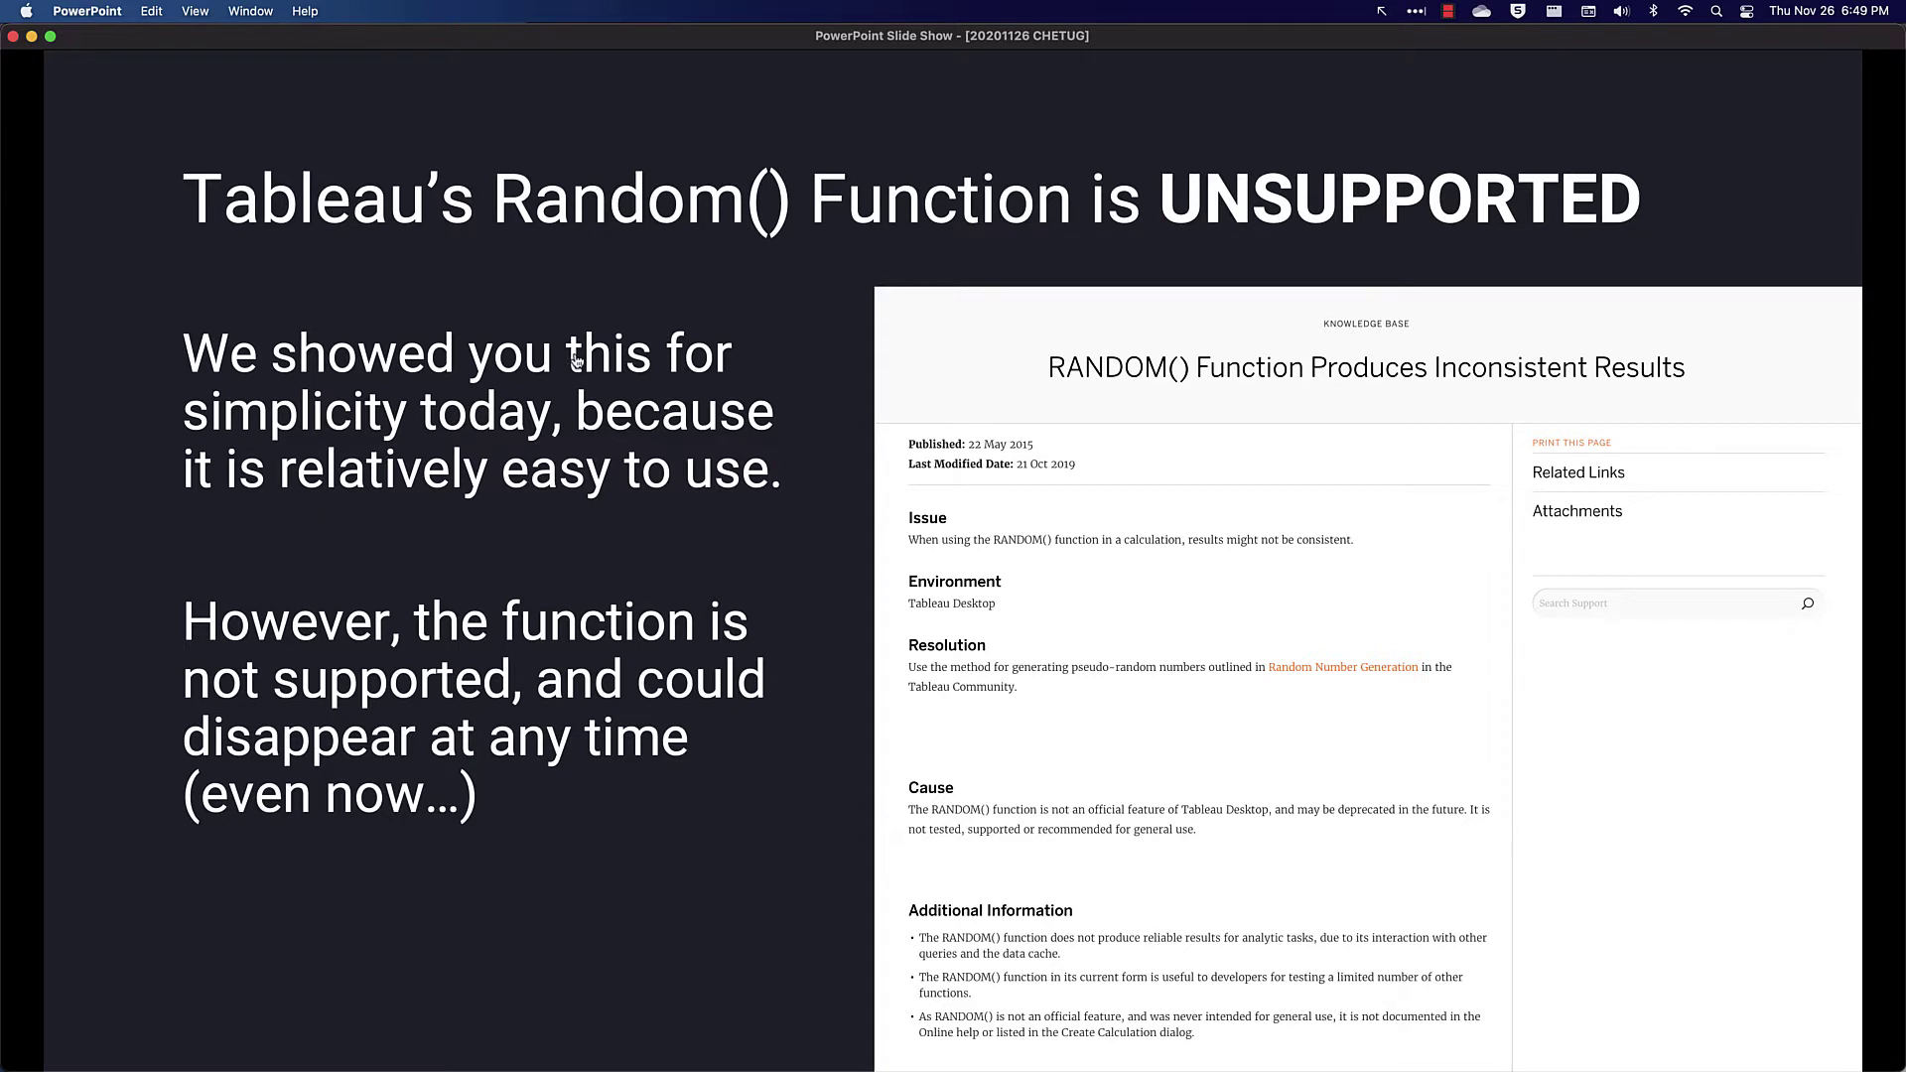
In the Fake Targets step, search functions for 'random' in a new calculation, then discard it
{"action": "key", "text": "super+Tab"}
{"action": "left_click", "coordinate": [1715, 387]}
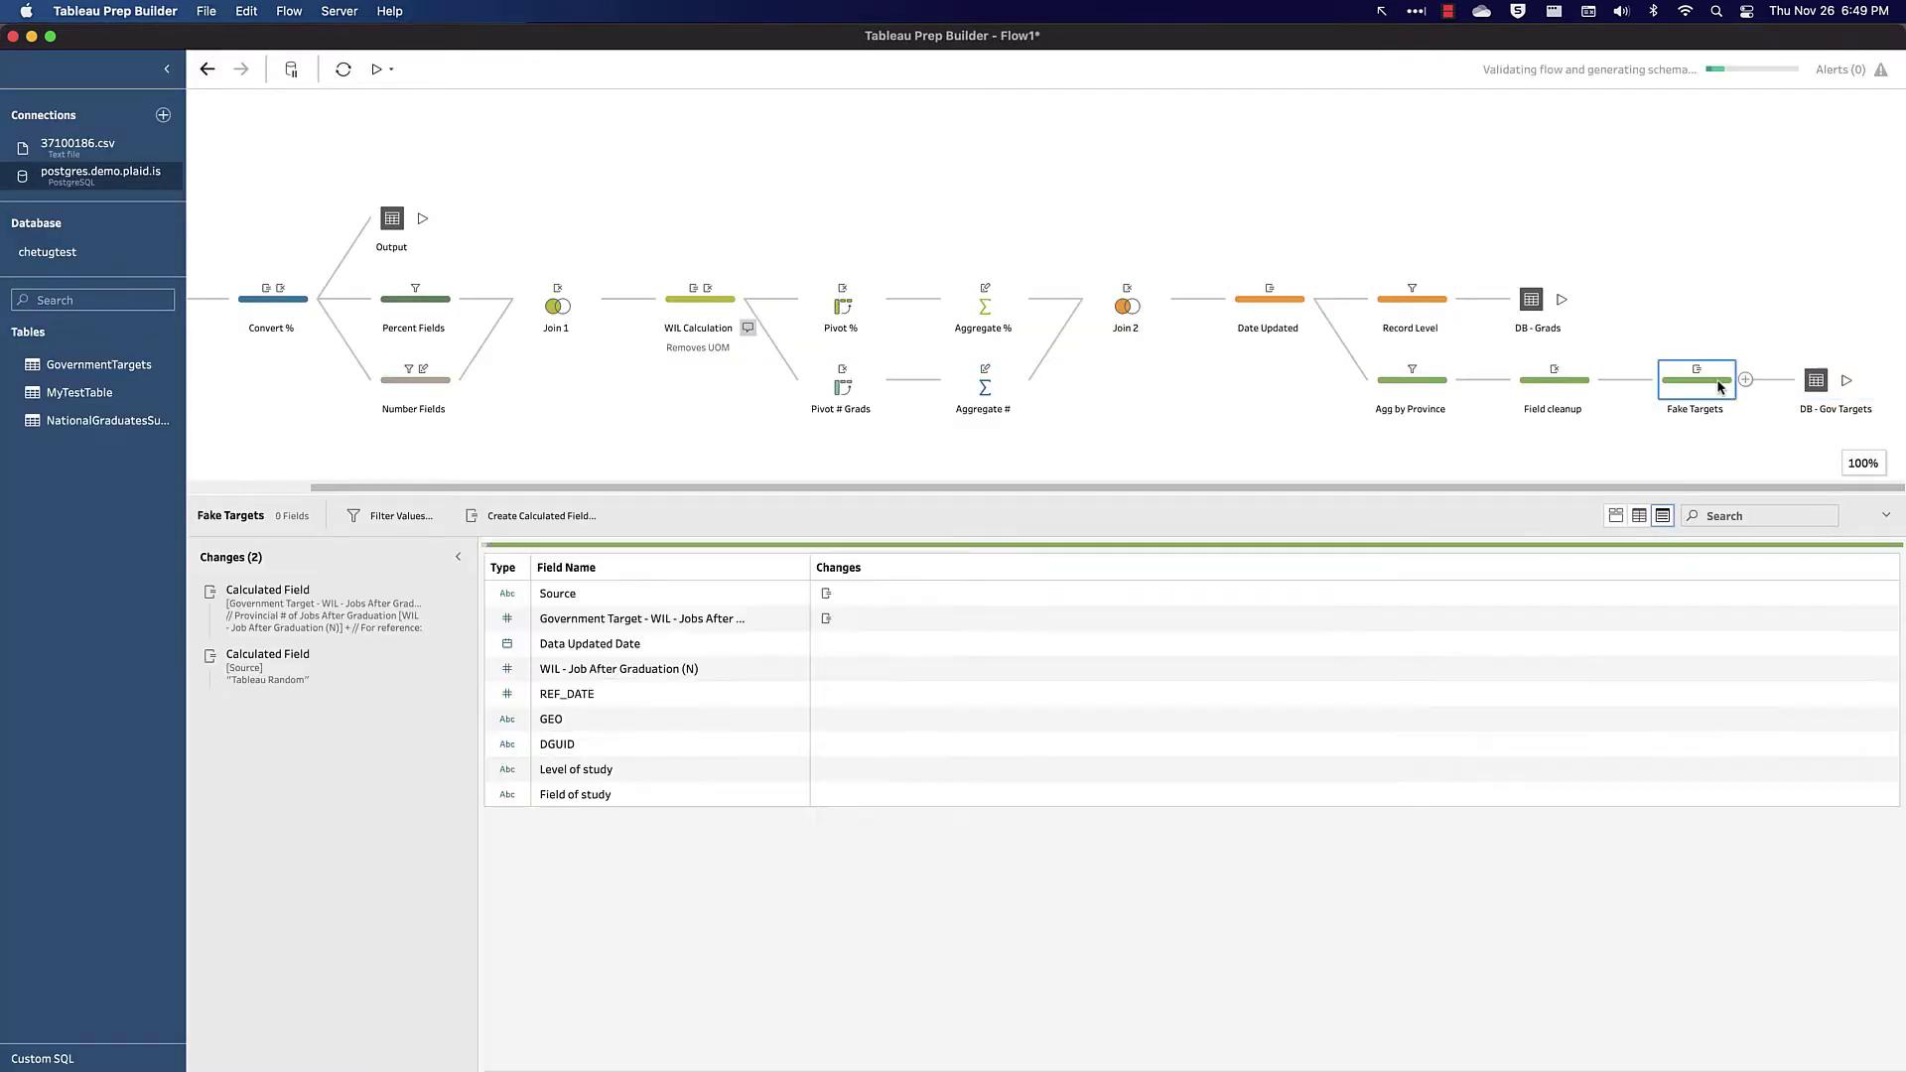
{"action": "left_click", "coordinate": [523, 531]}
{"action": "left_click", "coordinate": [1032, 430]}
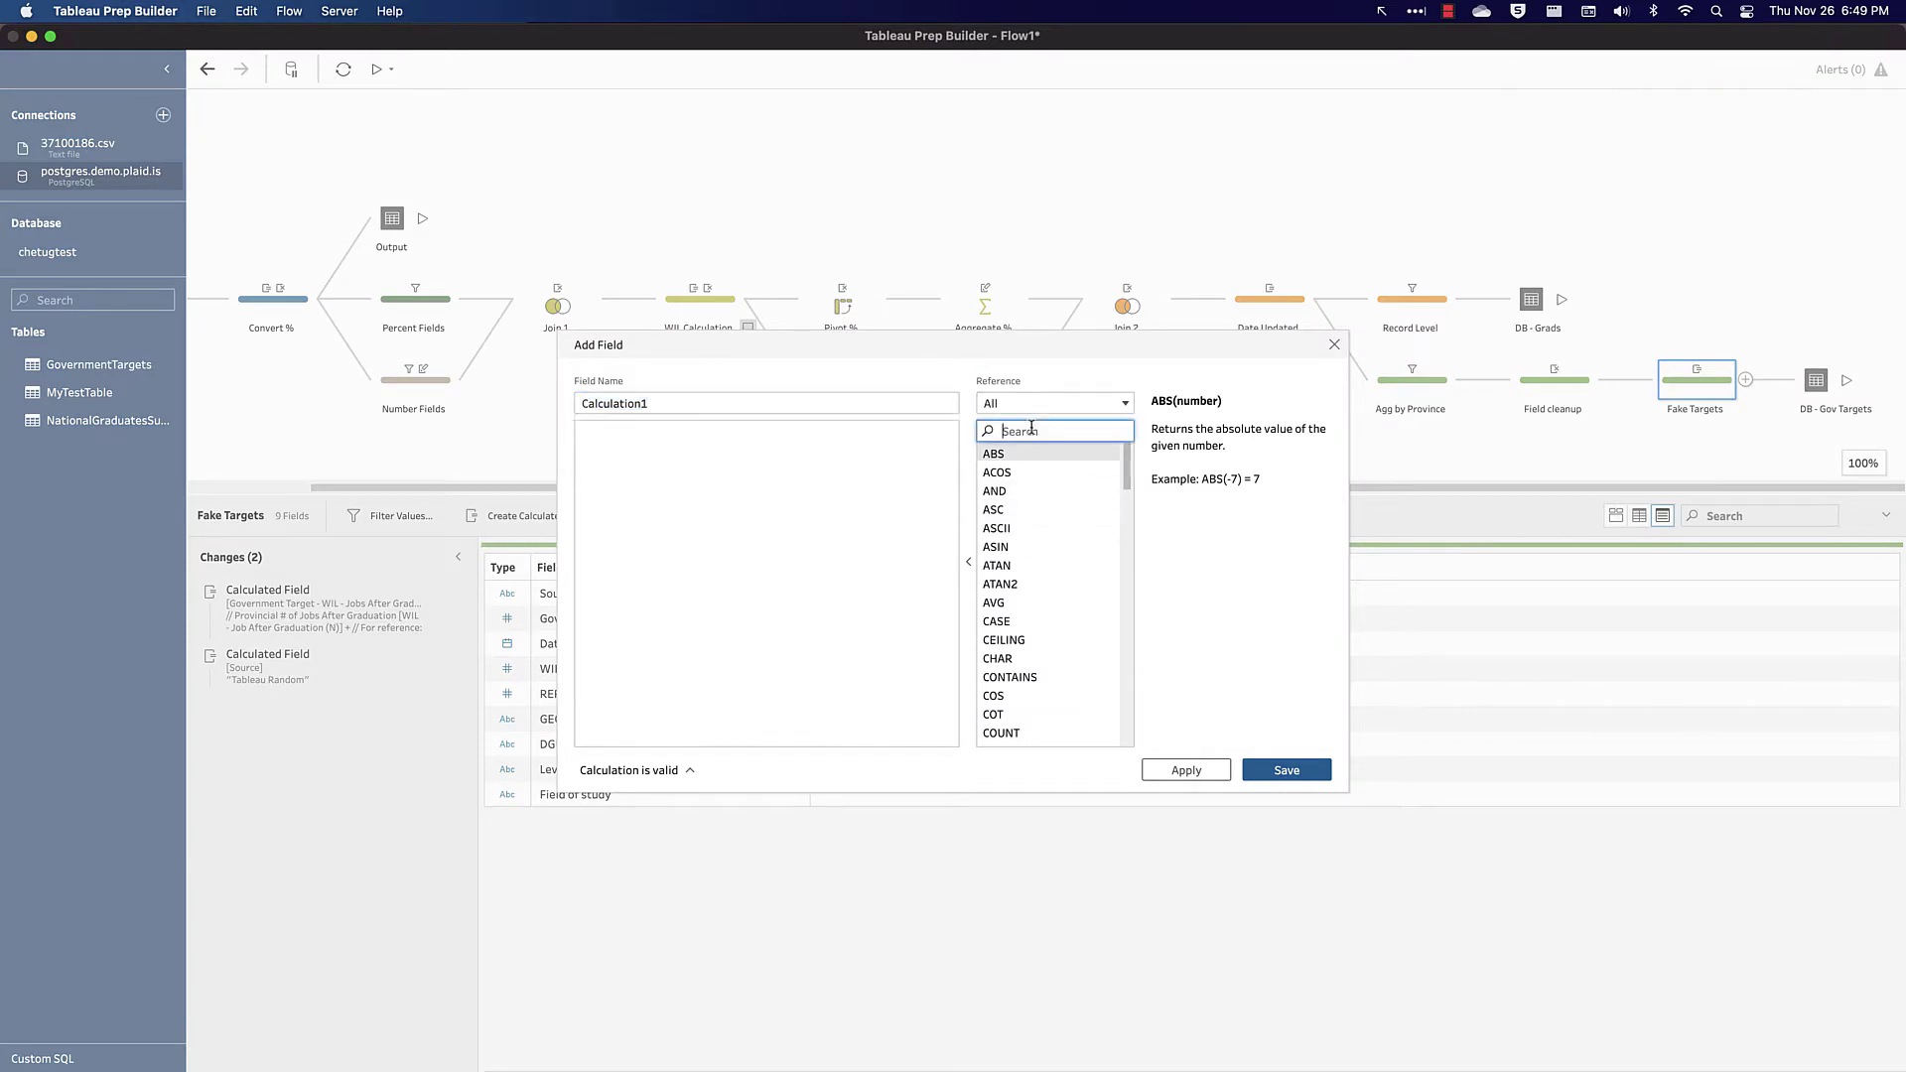
{"action": "type", "text": "random"}
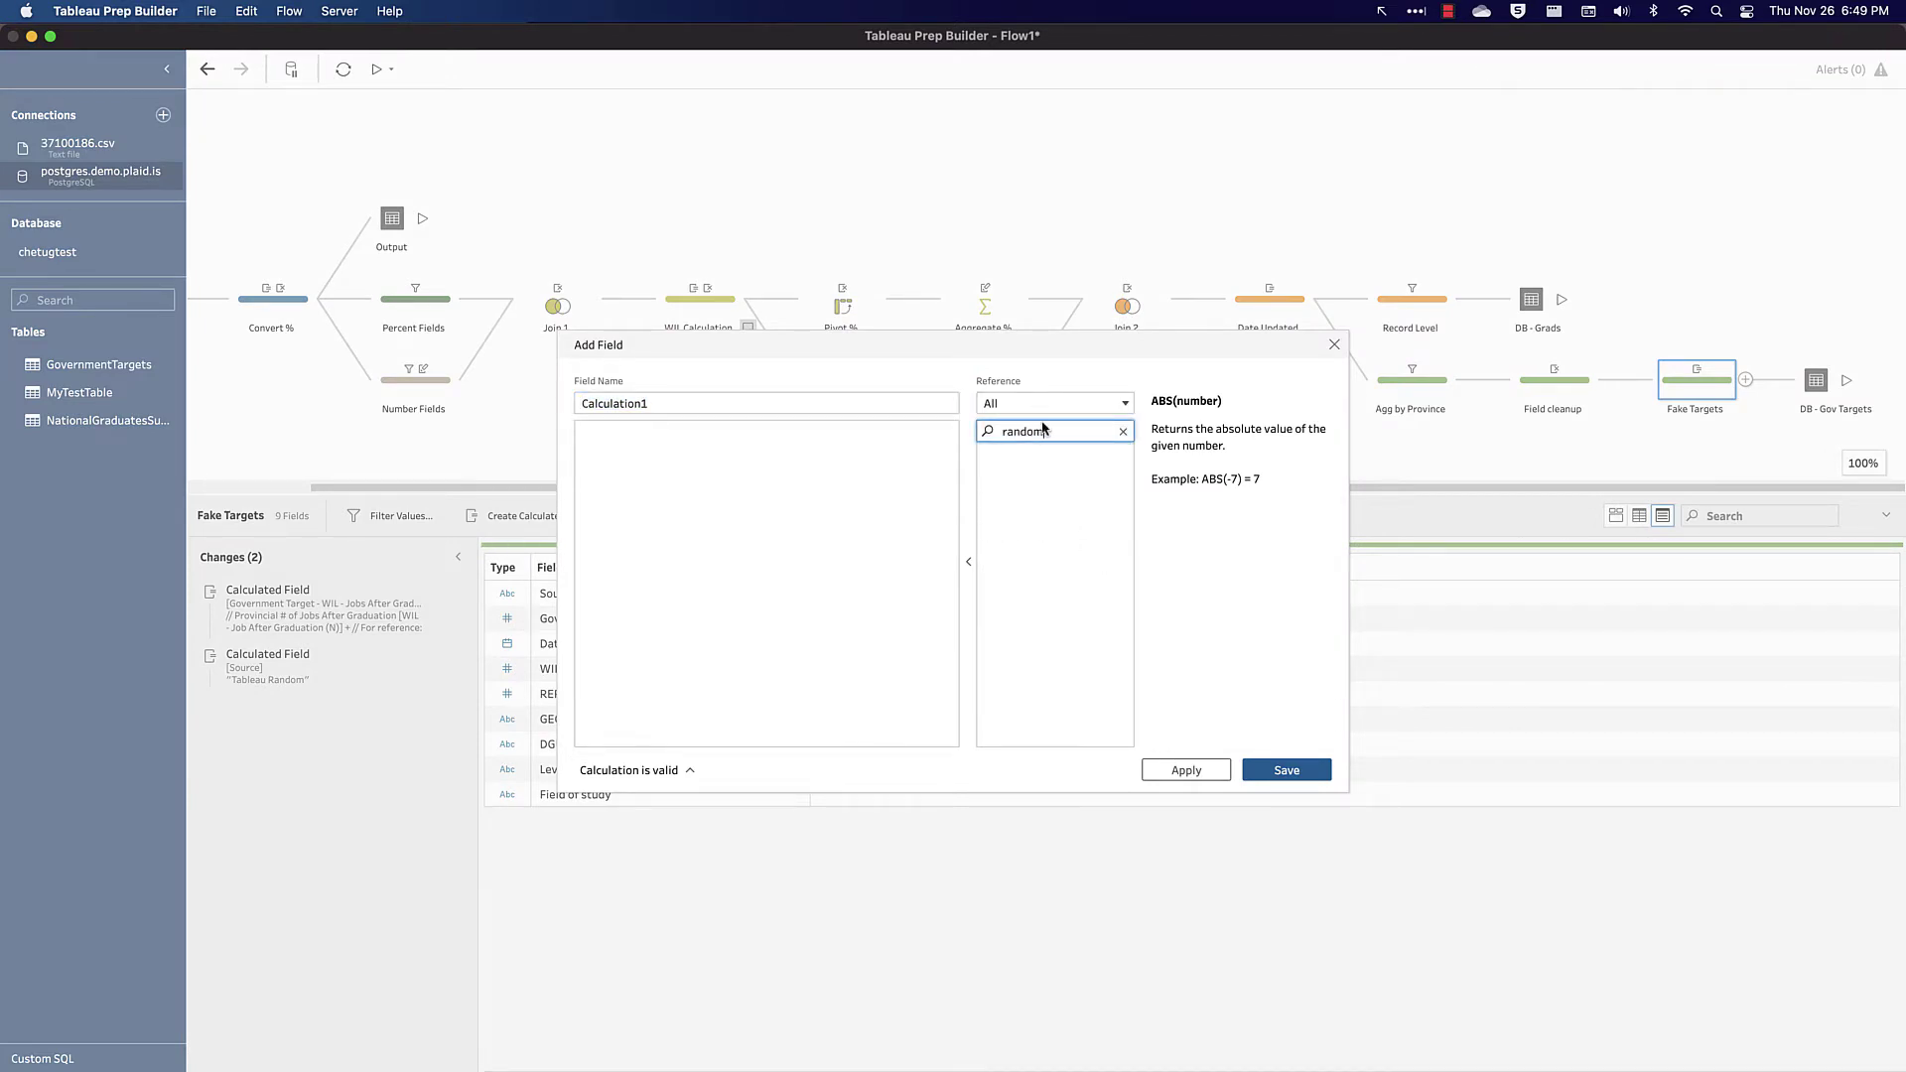
{"action": "left_click", "coordinate": [1334, 344]}
{"action": "key", "text": "super+Tab"}
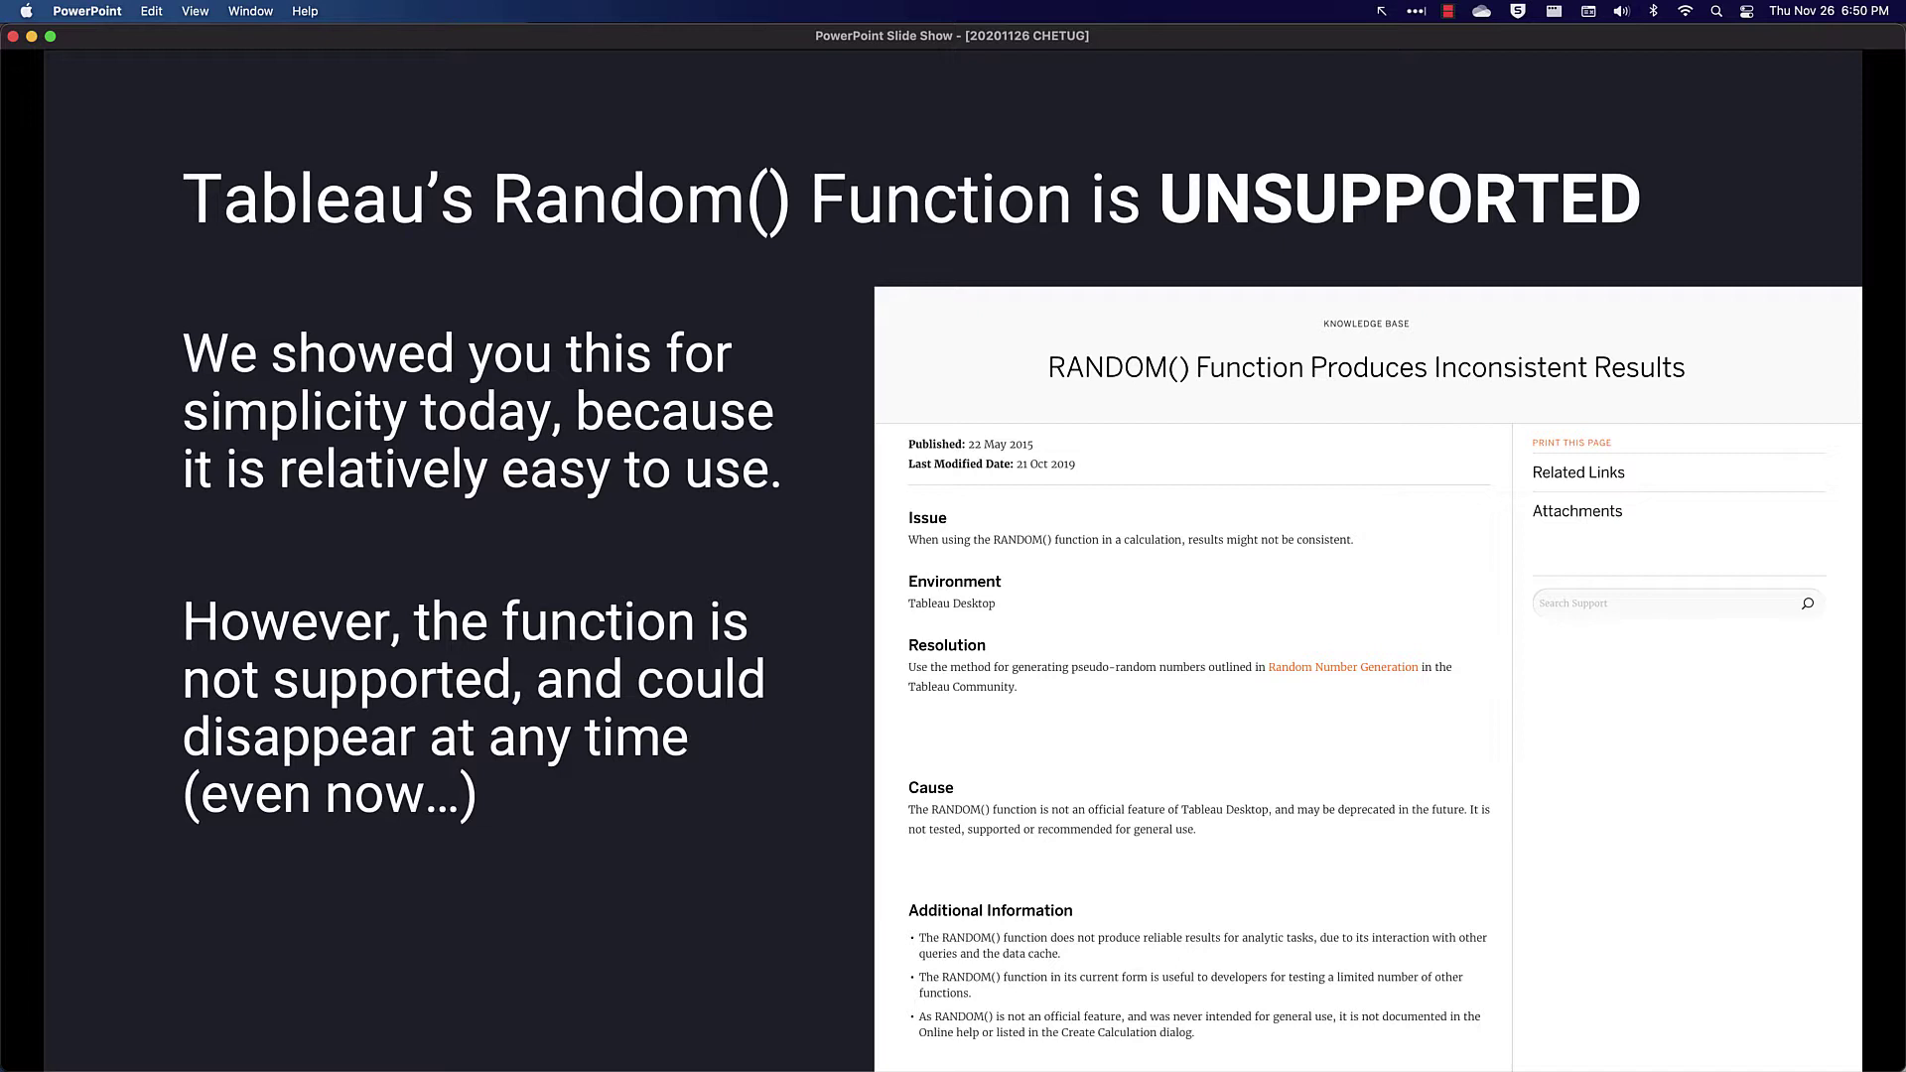
Advance to the TabPy Python Integration and Poll slides, then return to the Prep flow
{"action": "left_click", "coordinate": [764, 343]}
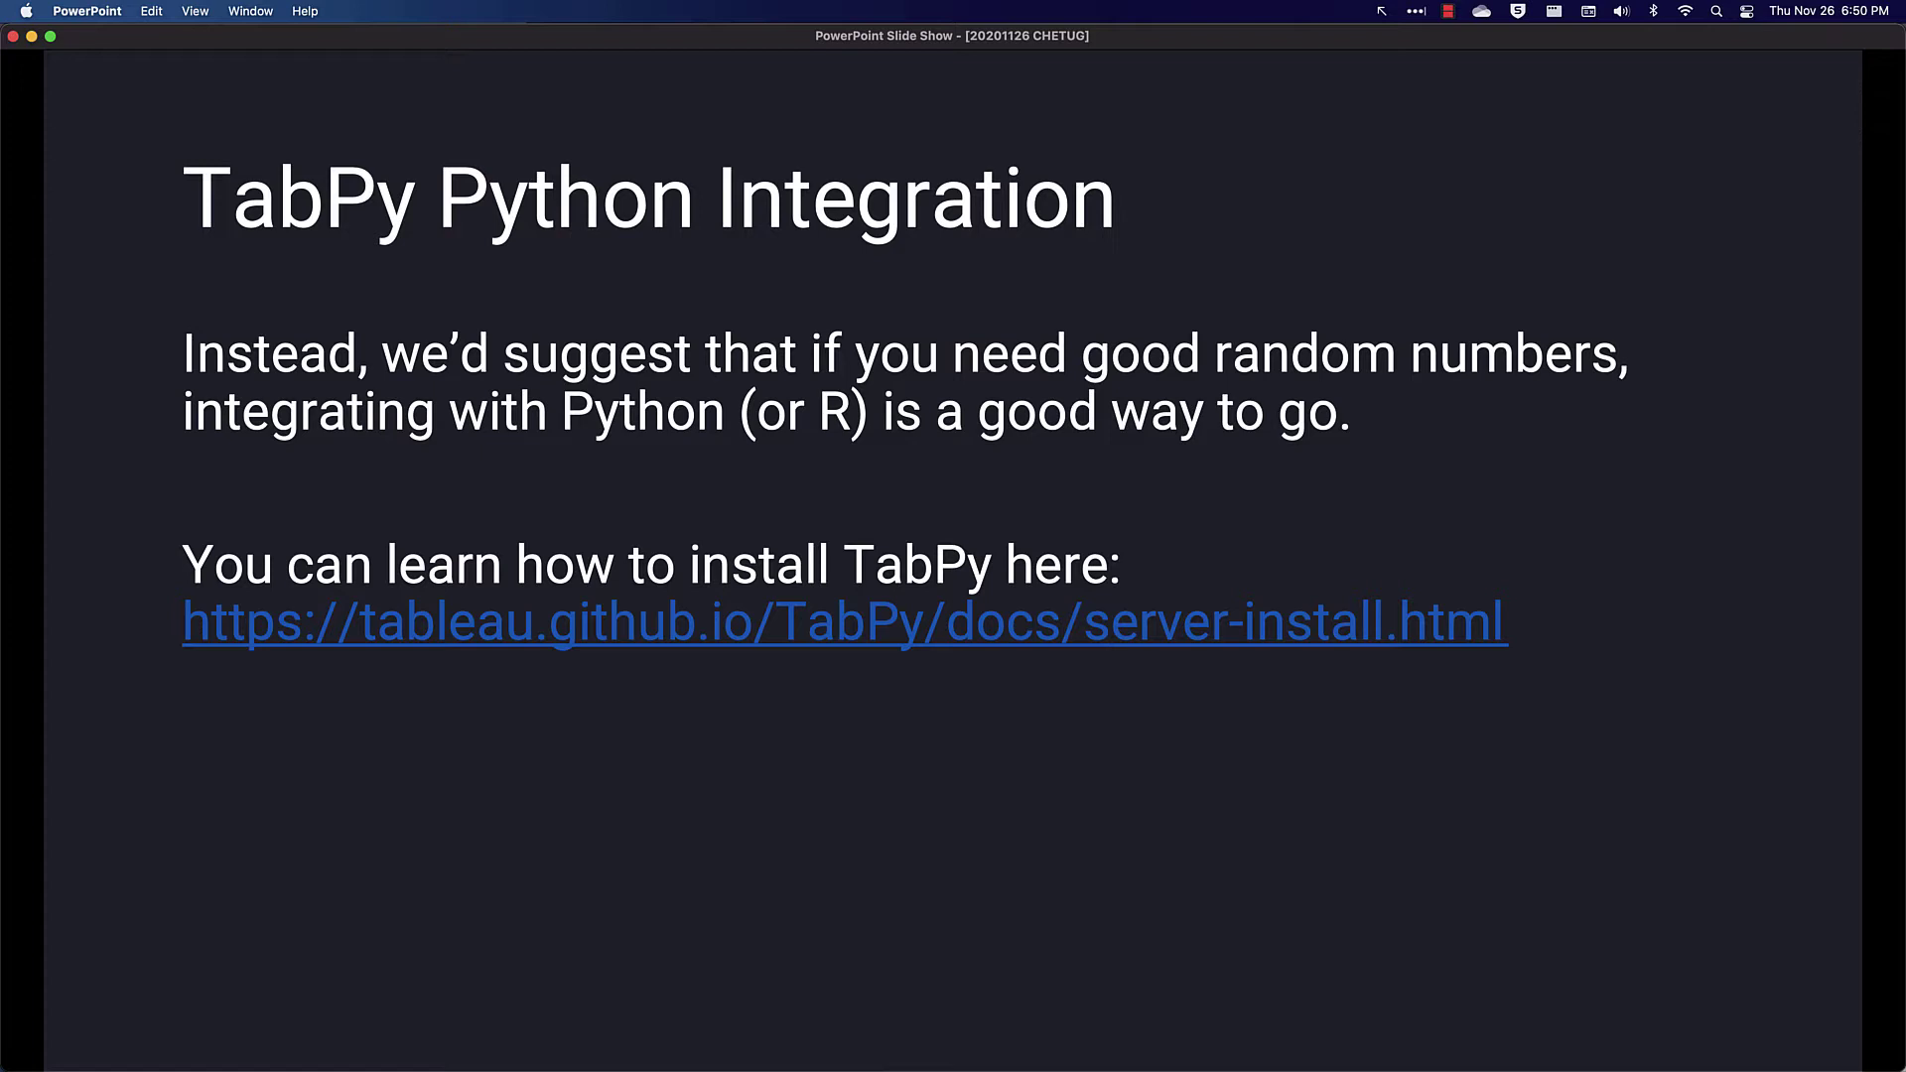
{"action": "key", "text": "Right"}
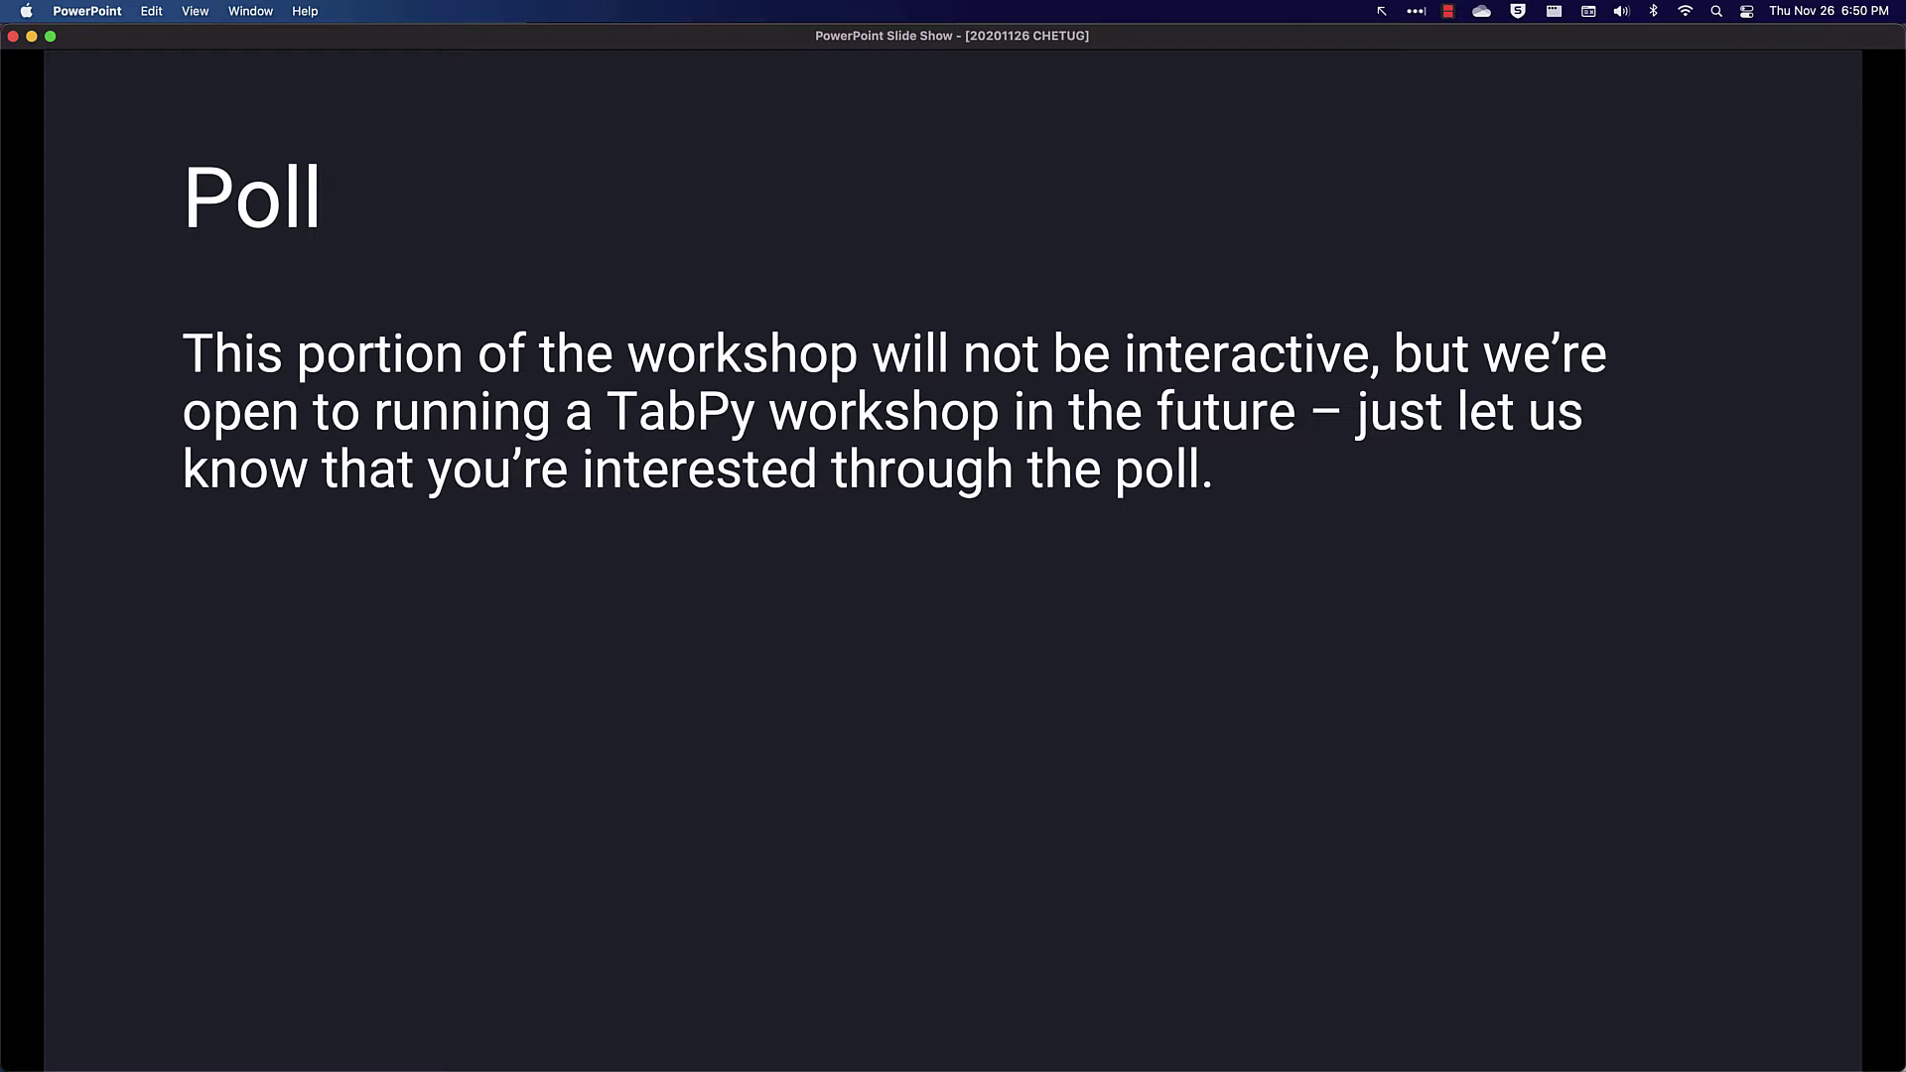
{"action": "key", "text": "Right"}
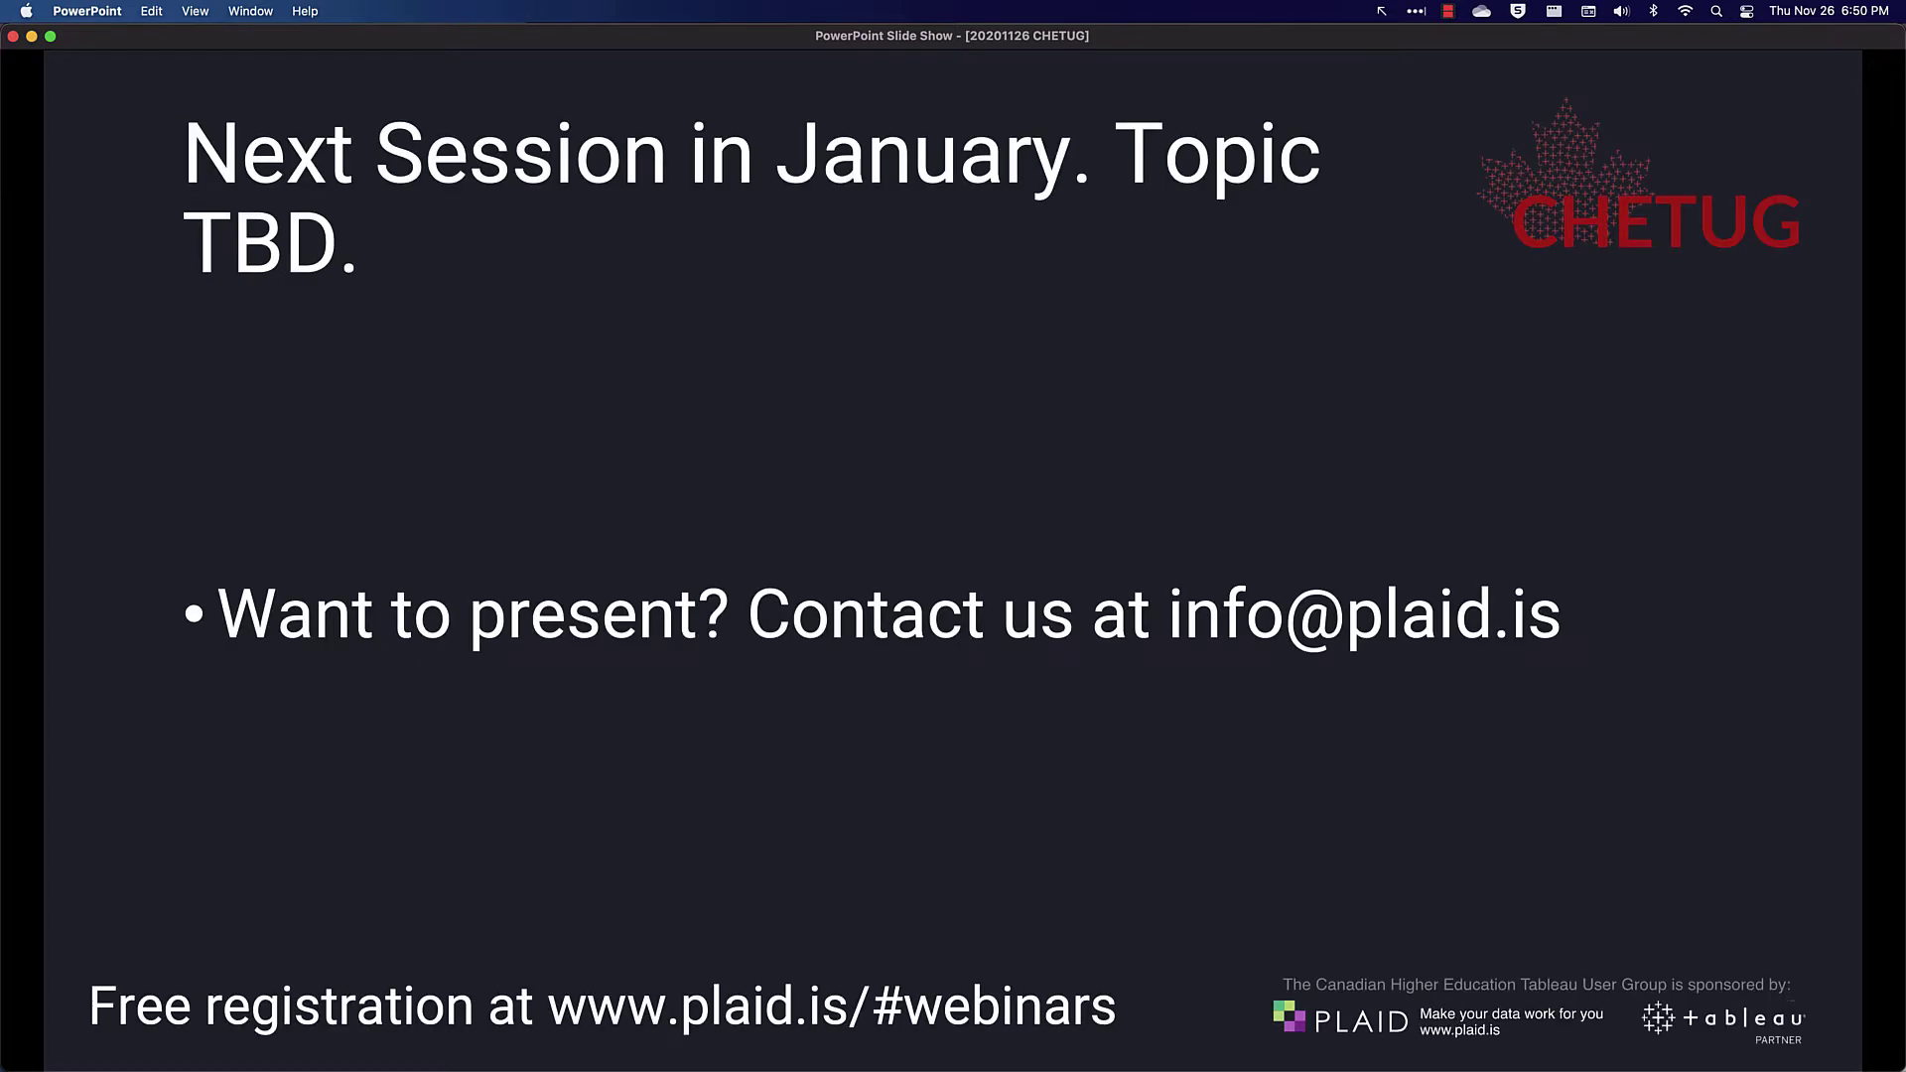
{"action": "key", "text": "Left"}
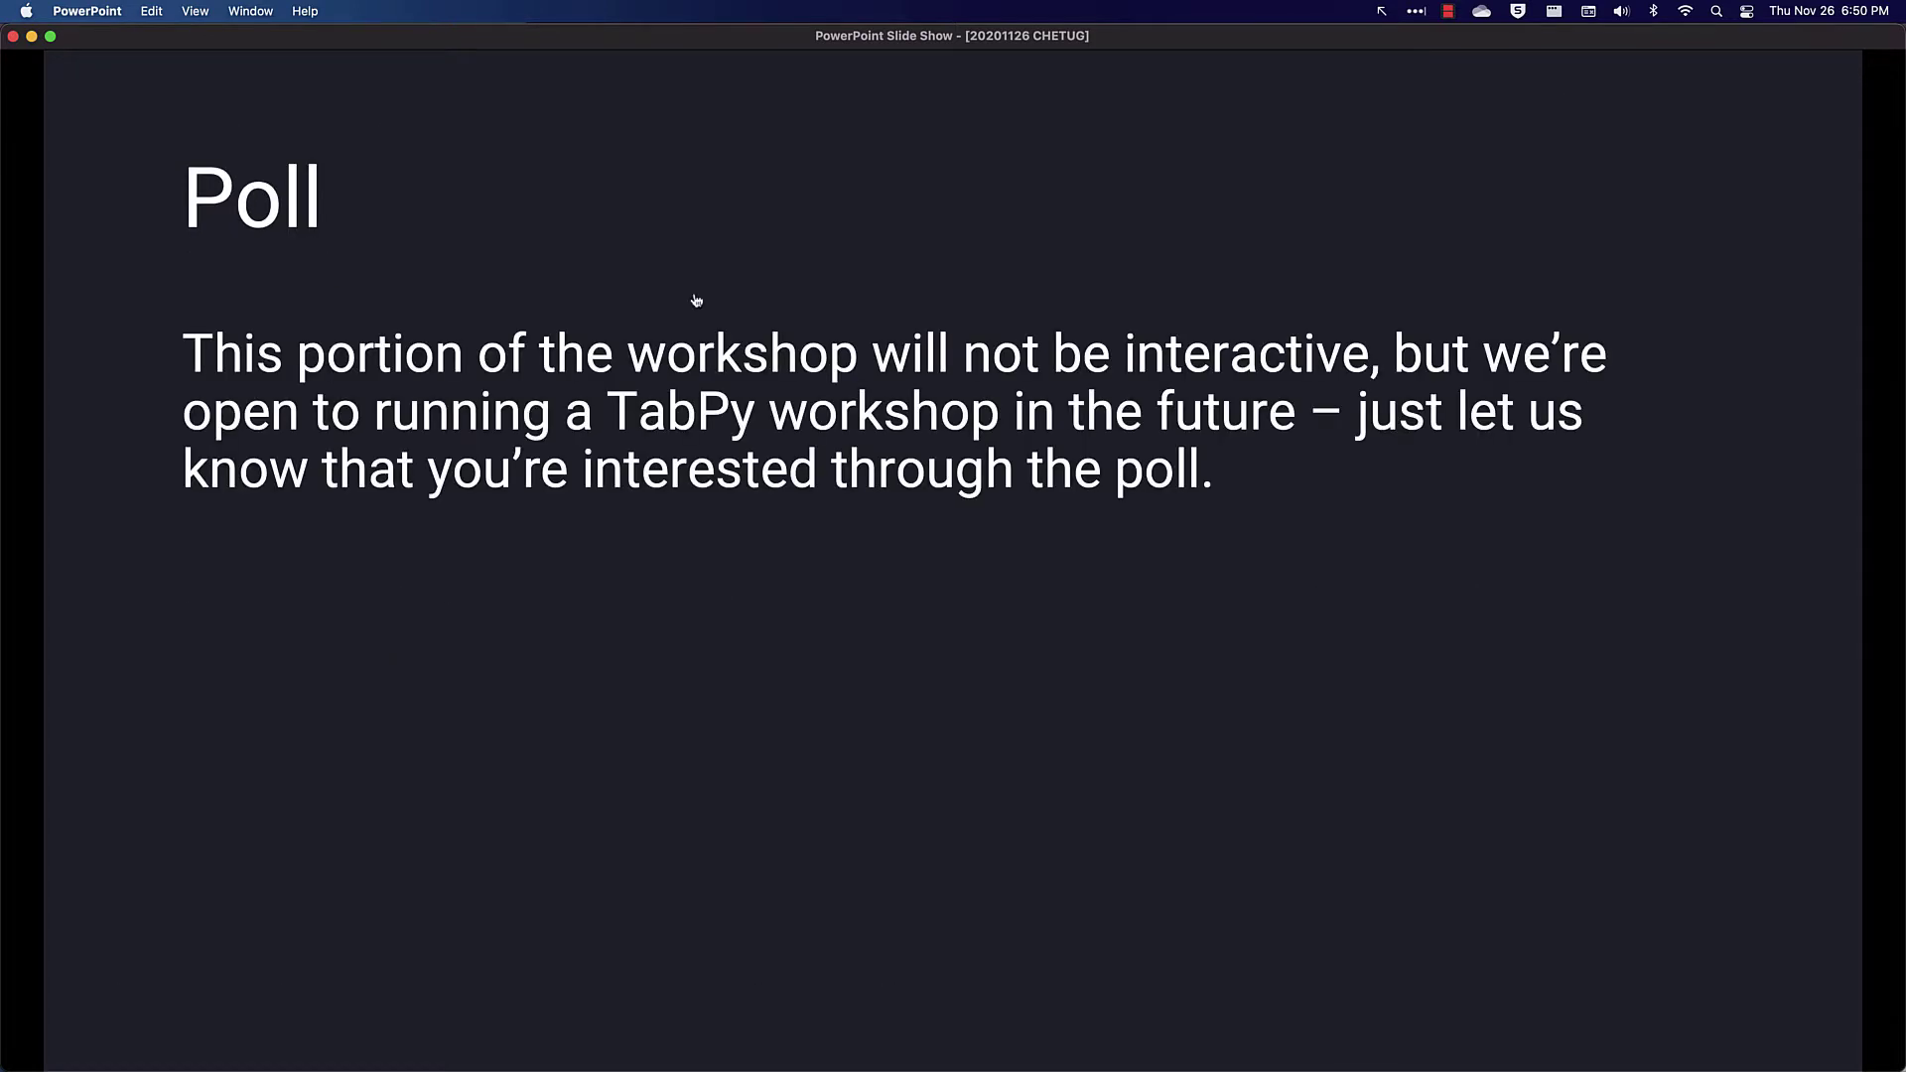
{"action": "key", "text": "super+Tab"}
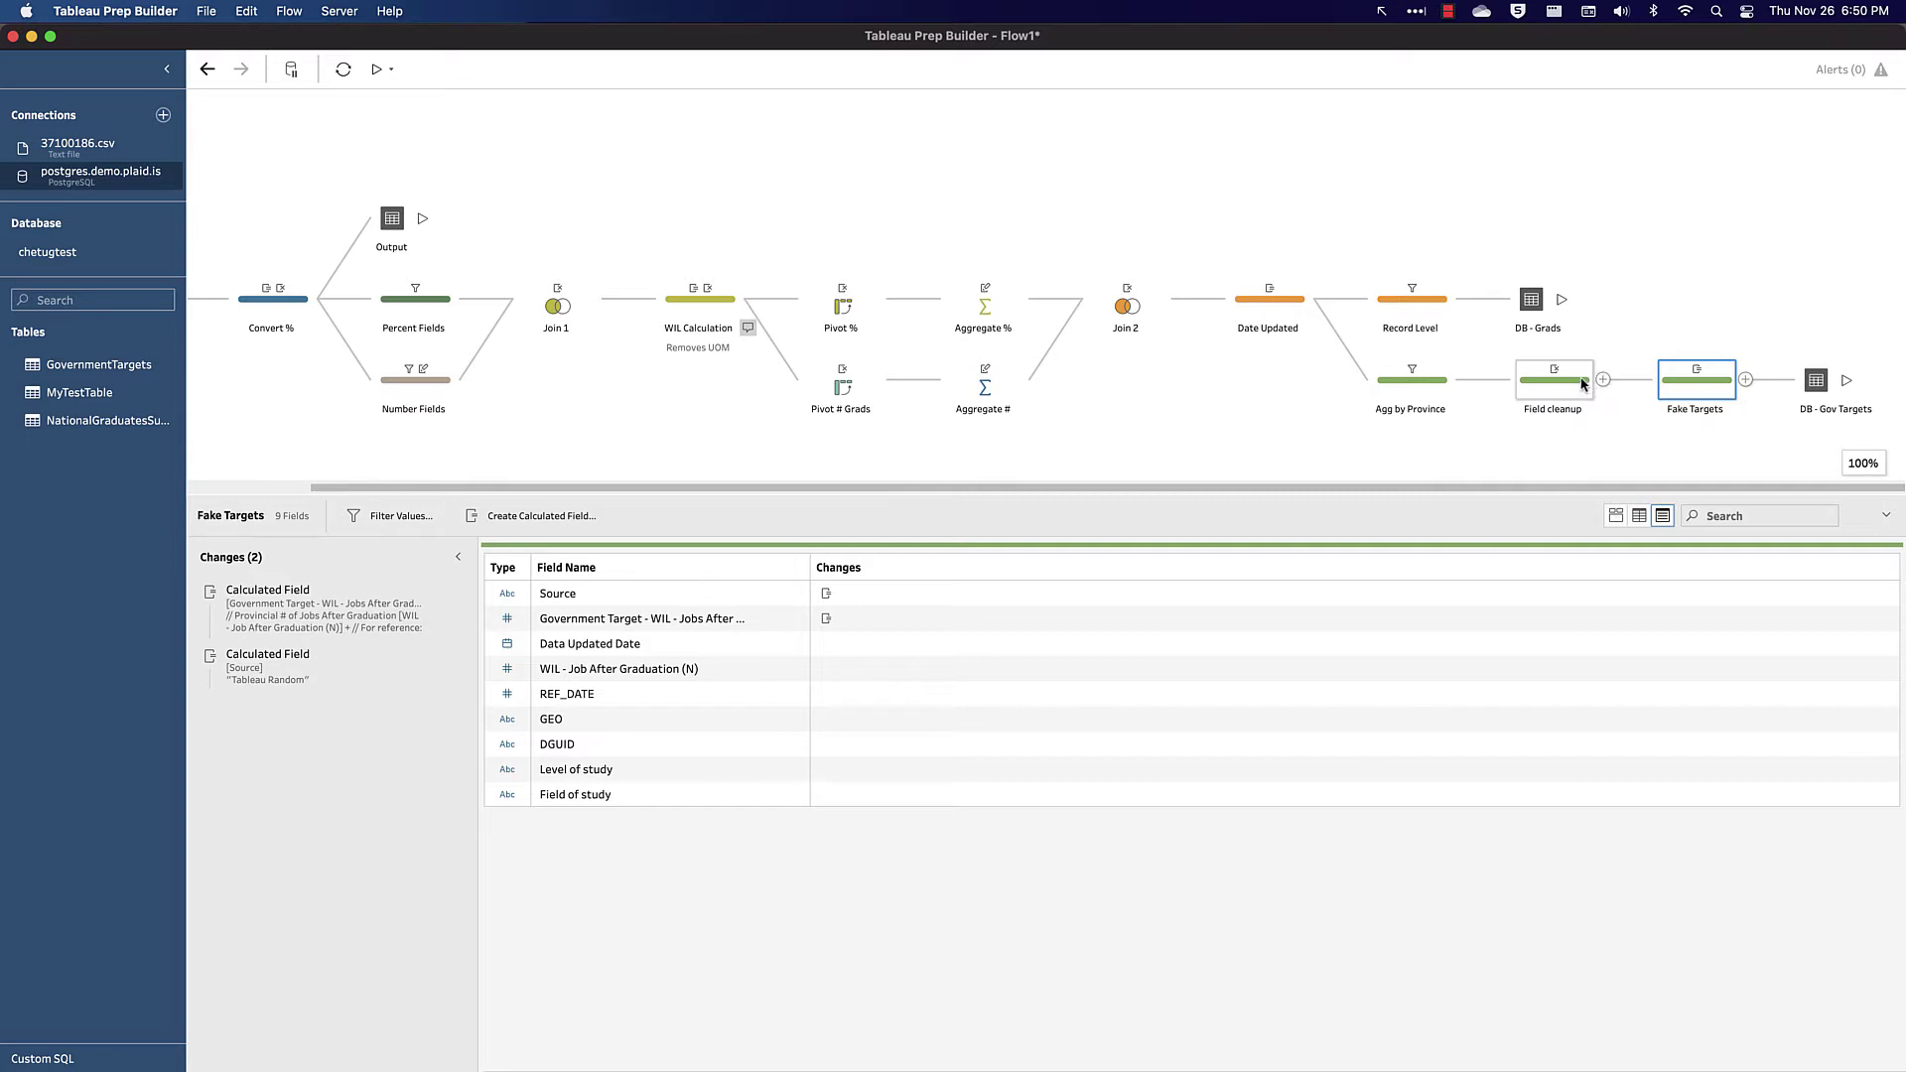
Add a Script step branching off the Field cleanup step
{"action": "left_click", "coordinate": [1603, 379]}
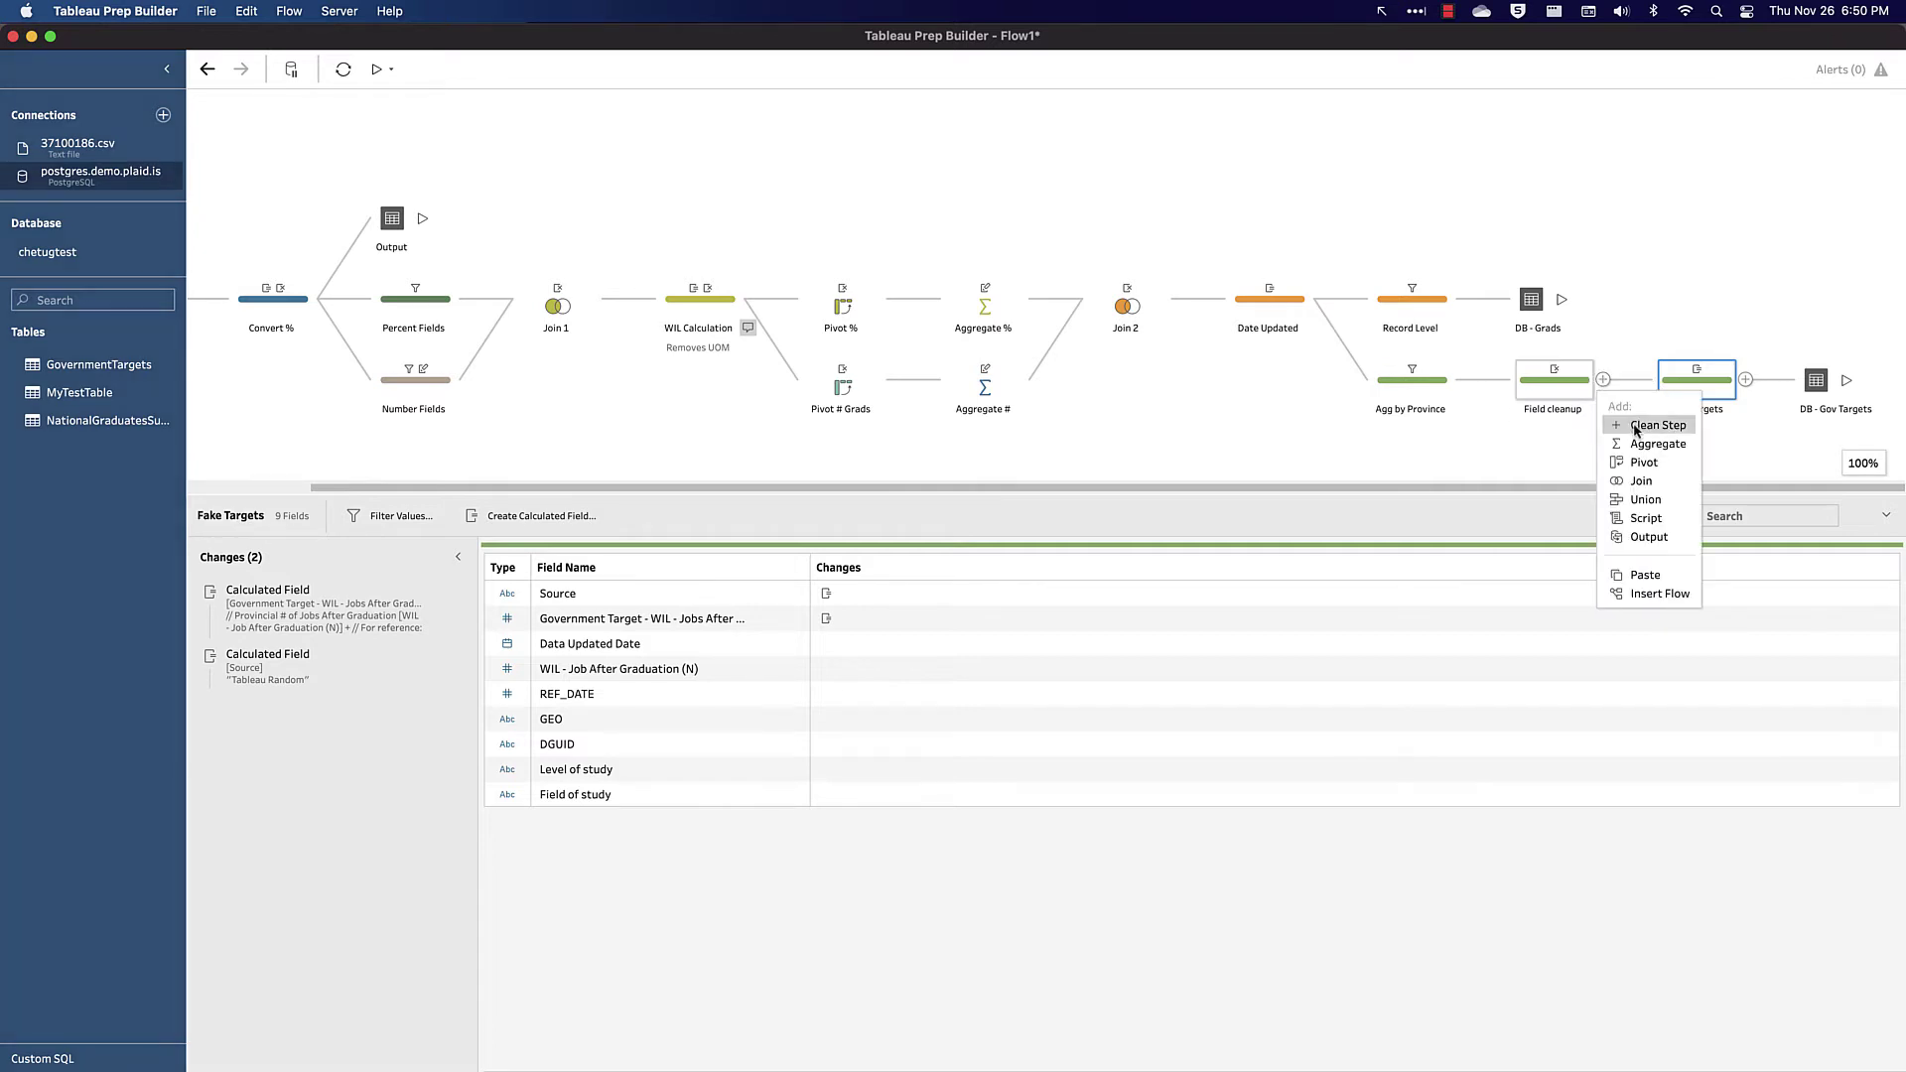
{"action": "left_click", "coordinate": [1644, 518]}
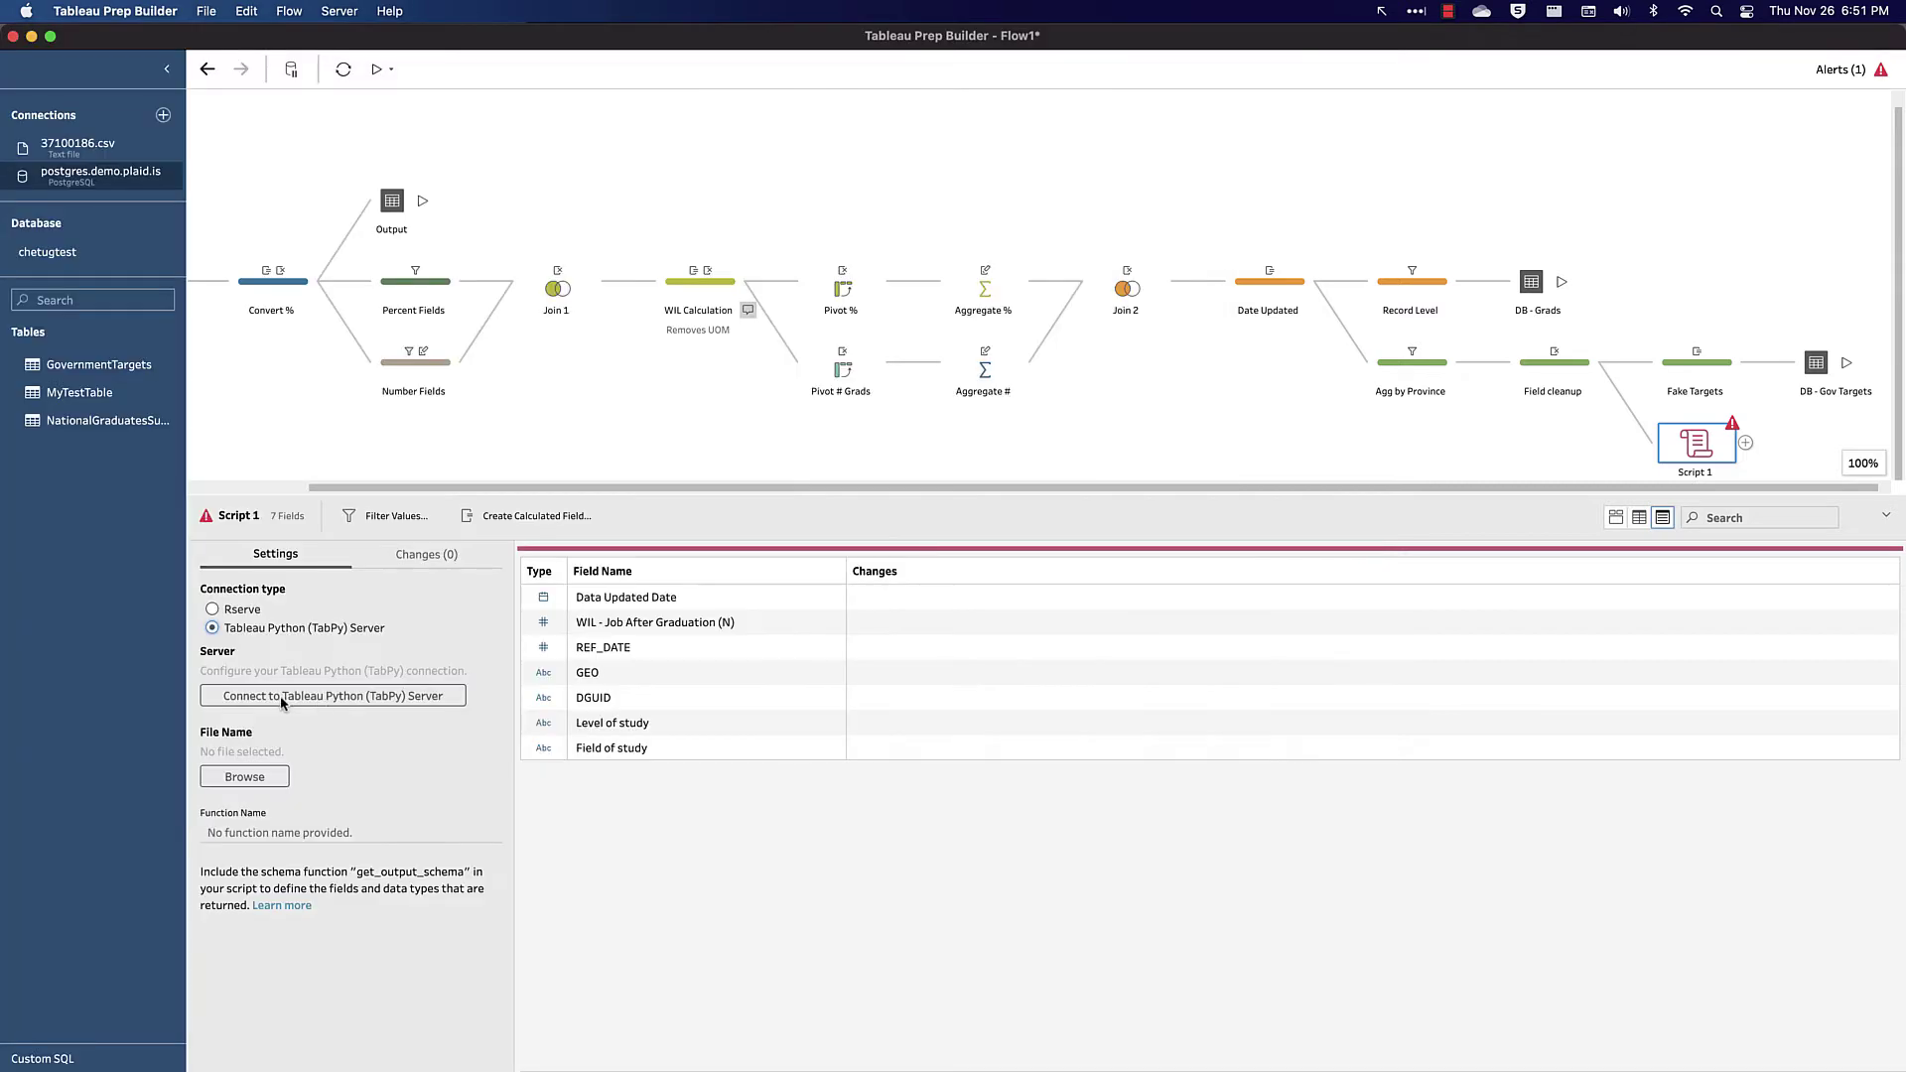
Sign in to the TabPy server with host localhost and port 9004
{"action": "left_click", "coordinate": [282, 697]}
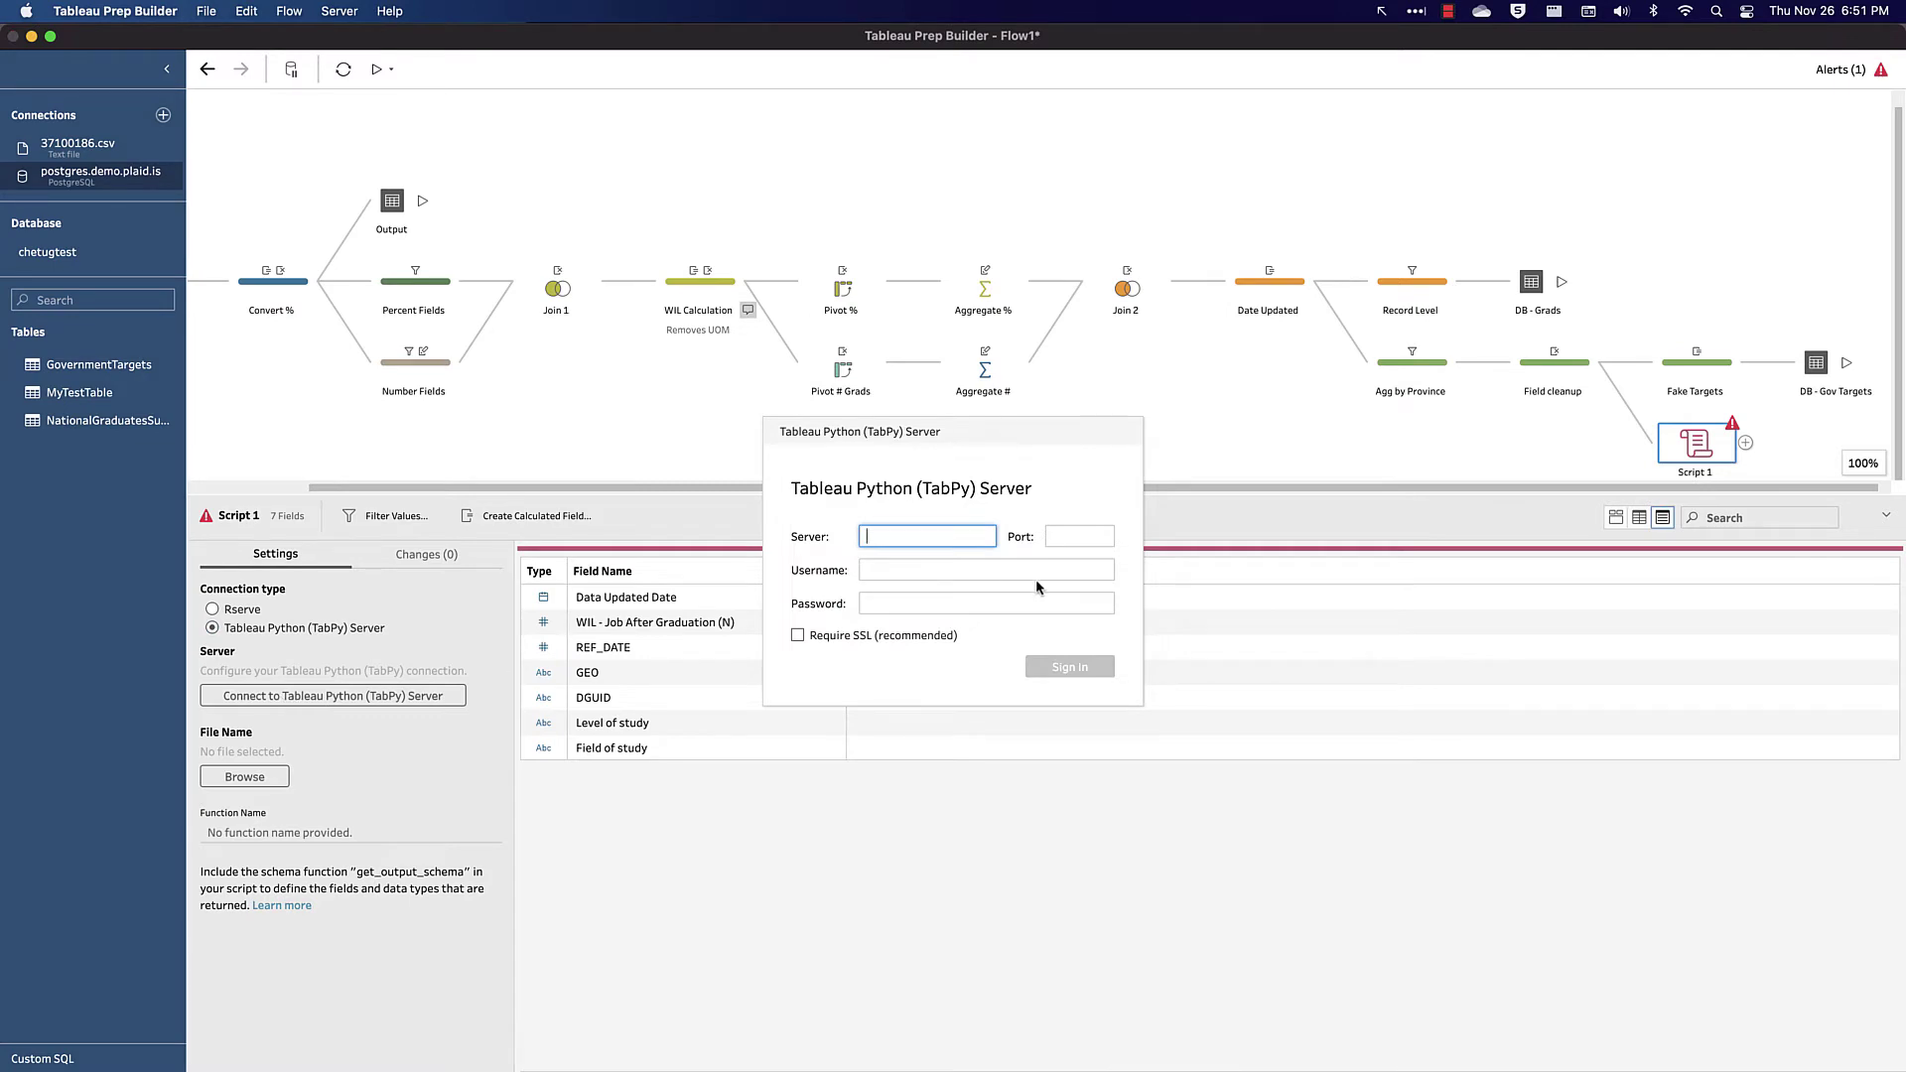
{"action": "type", "text": "localhost"}
{"action": "key", "text": "Tab"}
{"action": "type", "text": "9"}
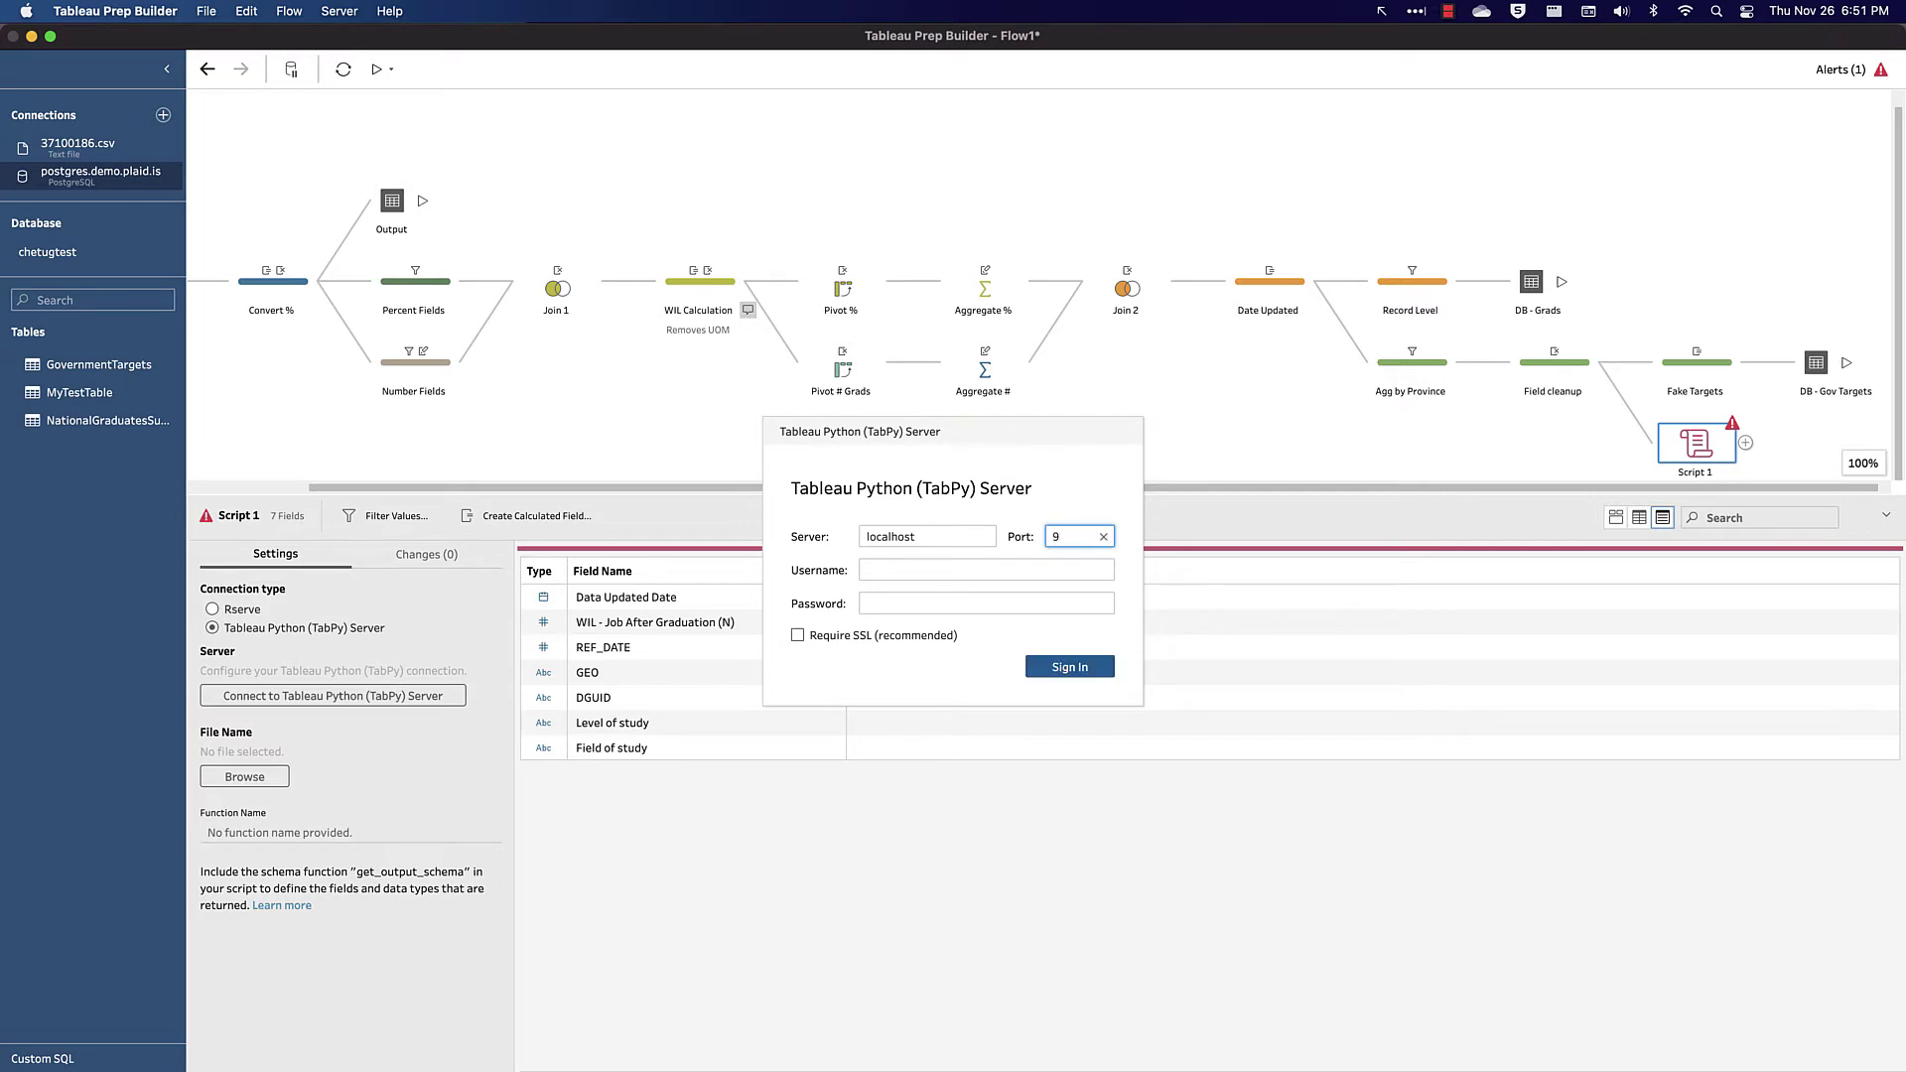
{"action": "type", "text": "004"}
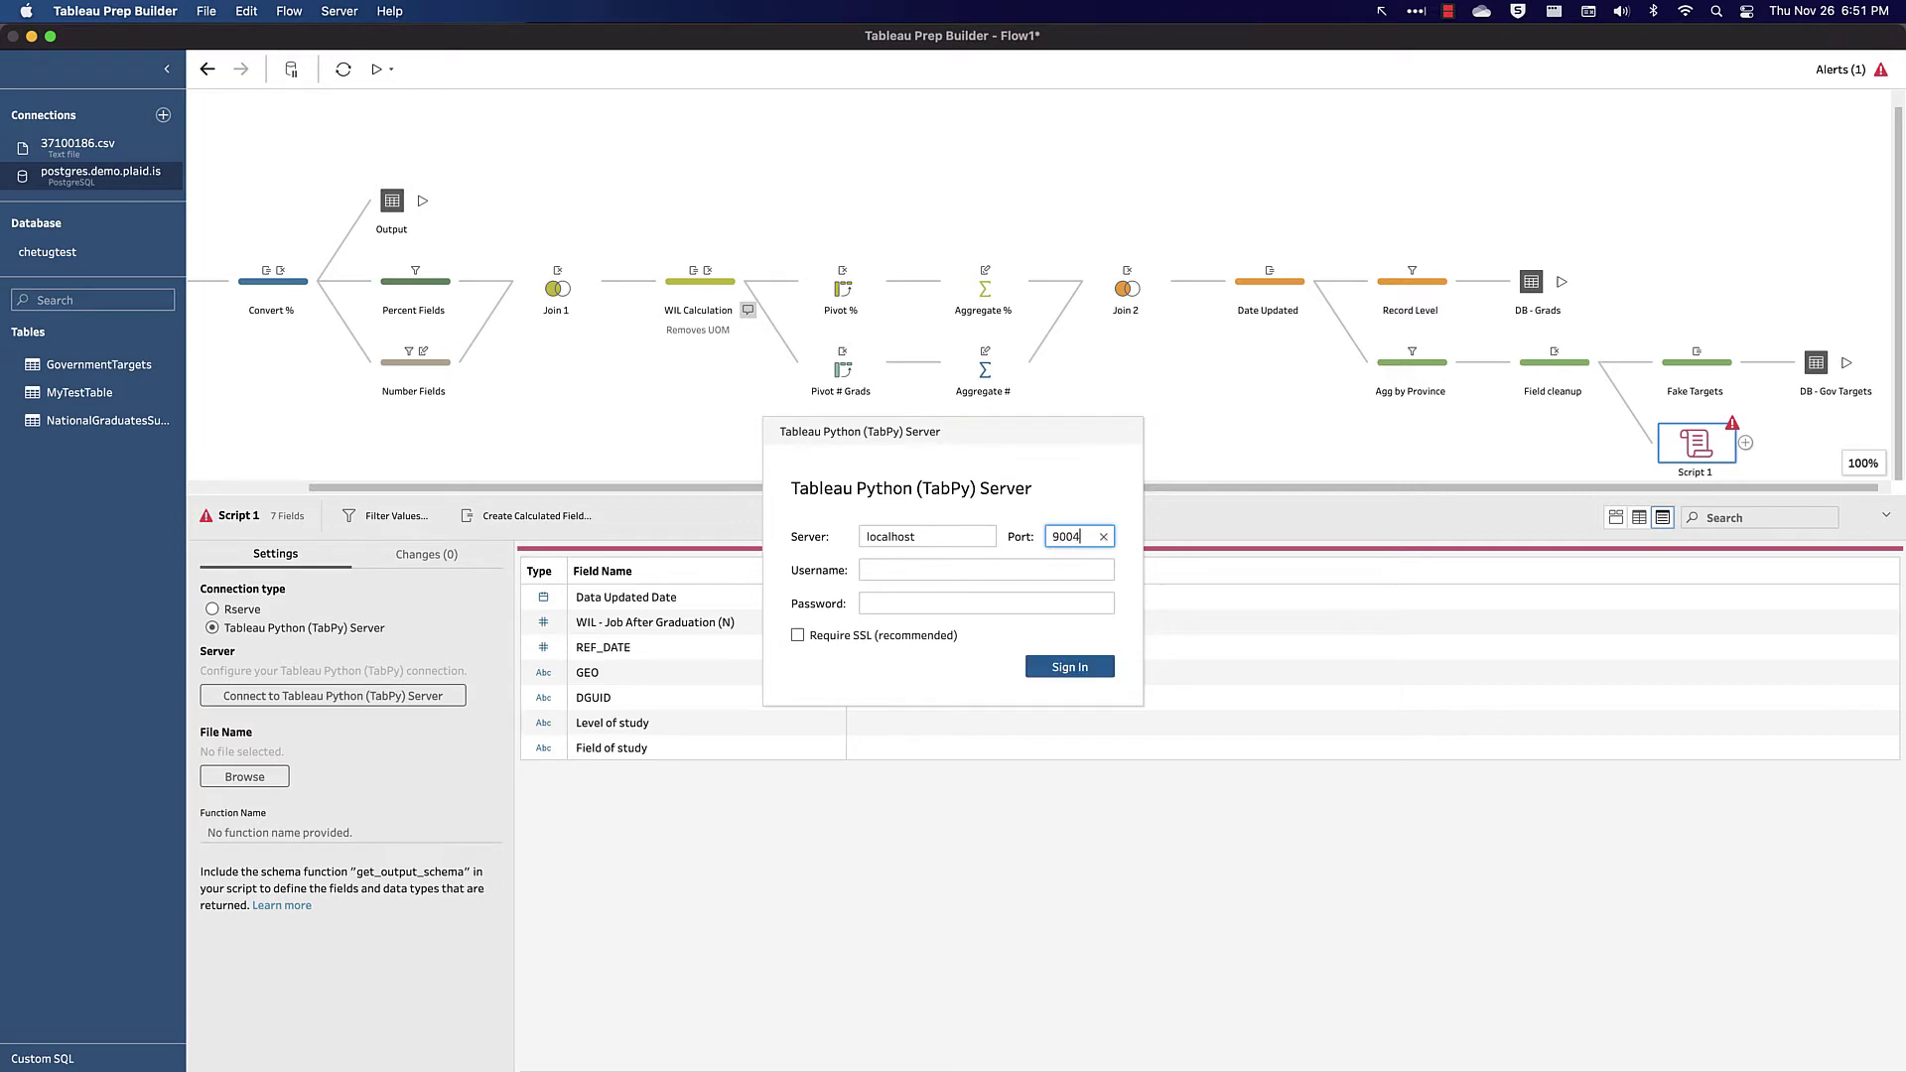
{"action": "left_click", "coordinate": [1062, 666]}
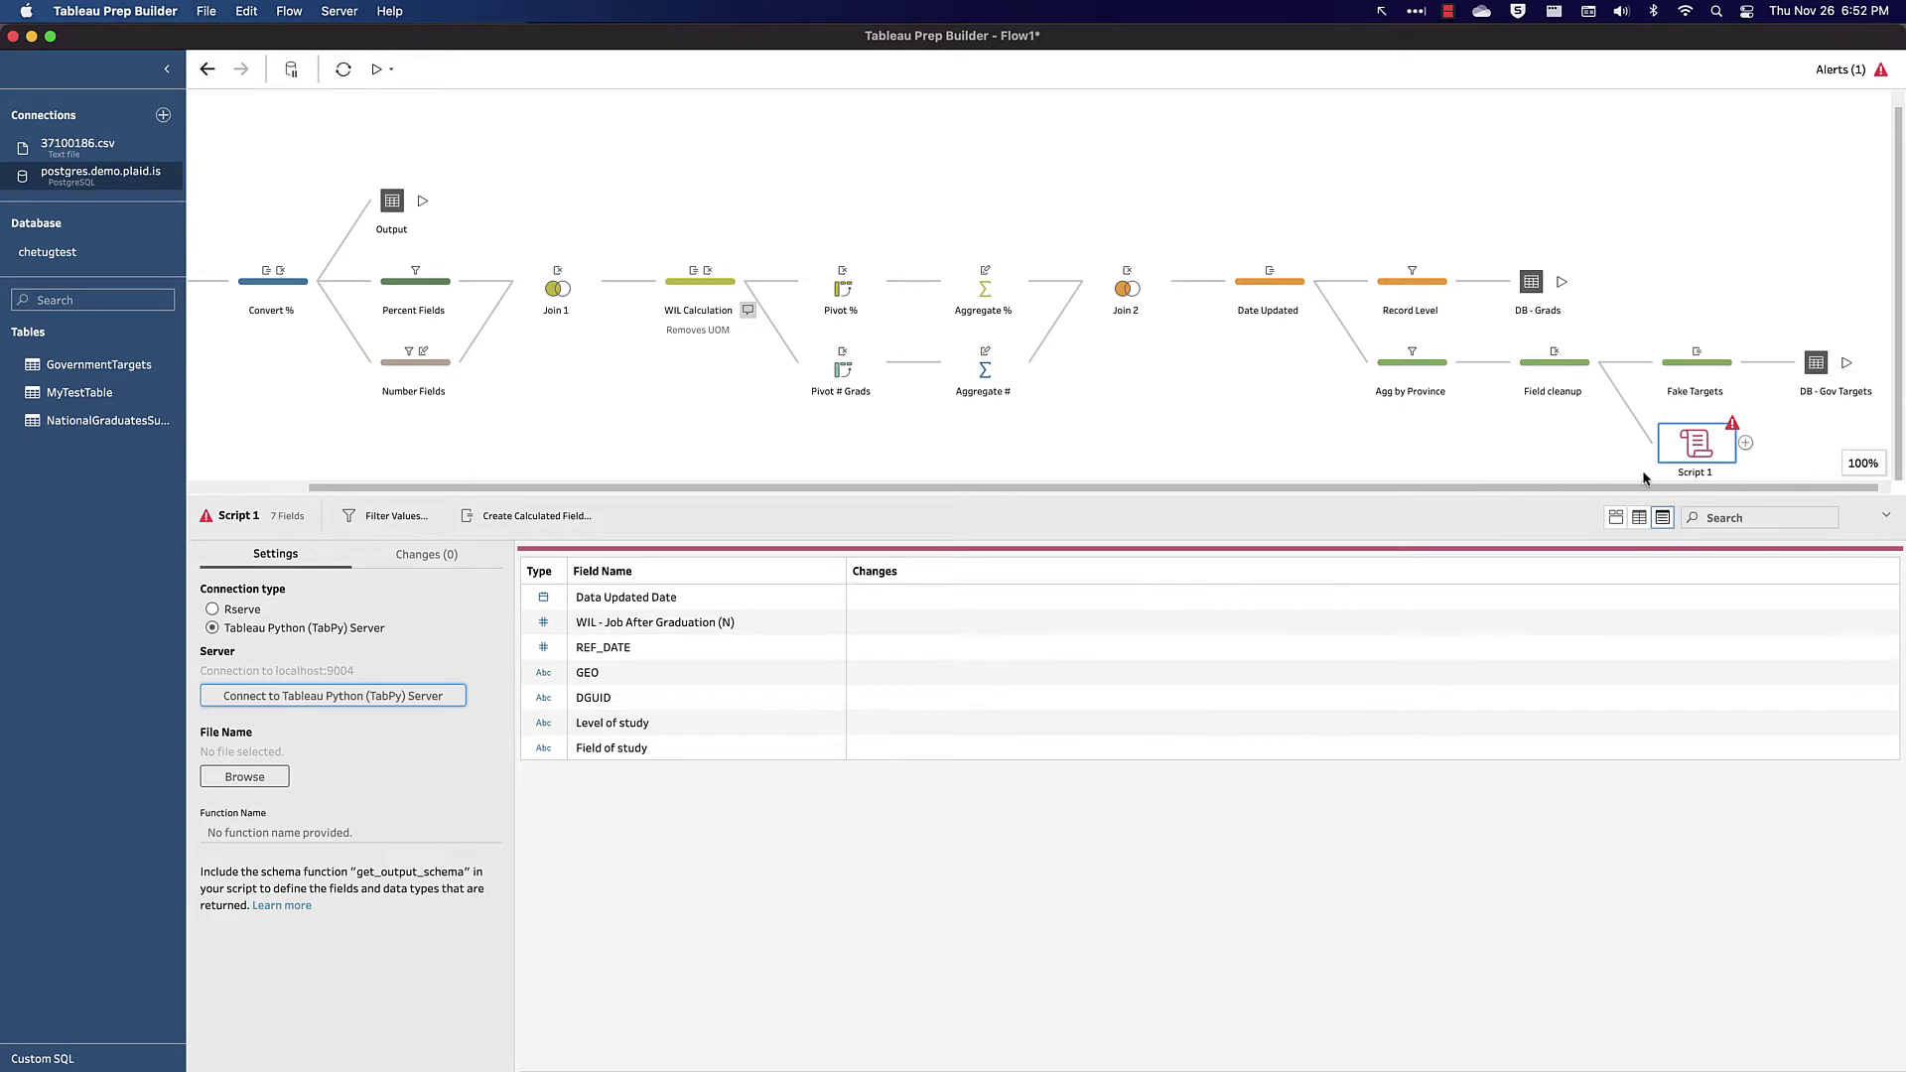
Rename Script 1 to 'TabPy Targets' and set its script file to Random.py
{"action": "double_click", "coordinate": [1689, 472]}
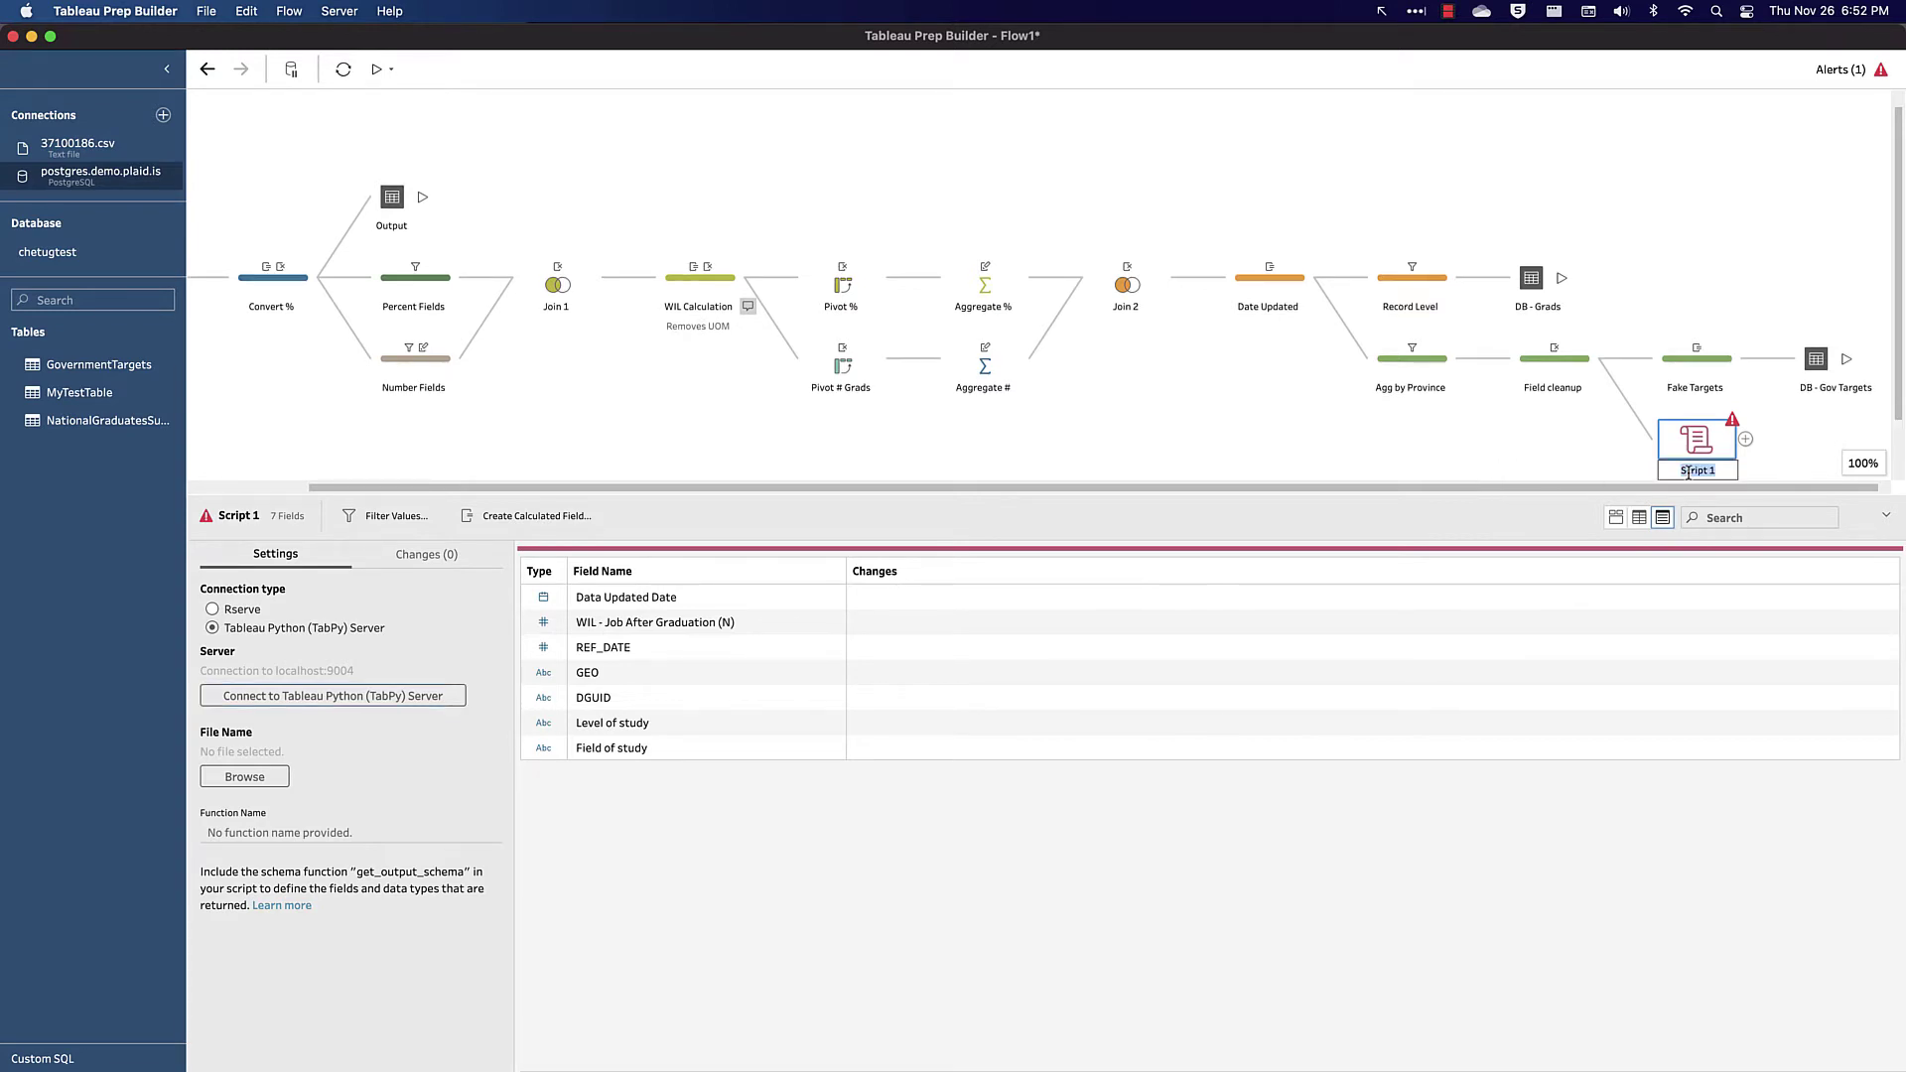
{"action": "type", "text": "TabPy Targets"}
{"action": "key", "text": "Return"}
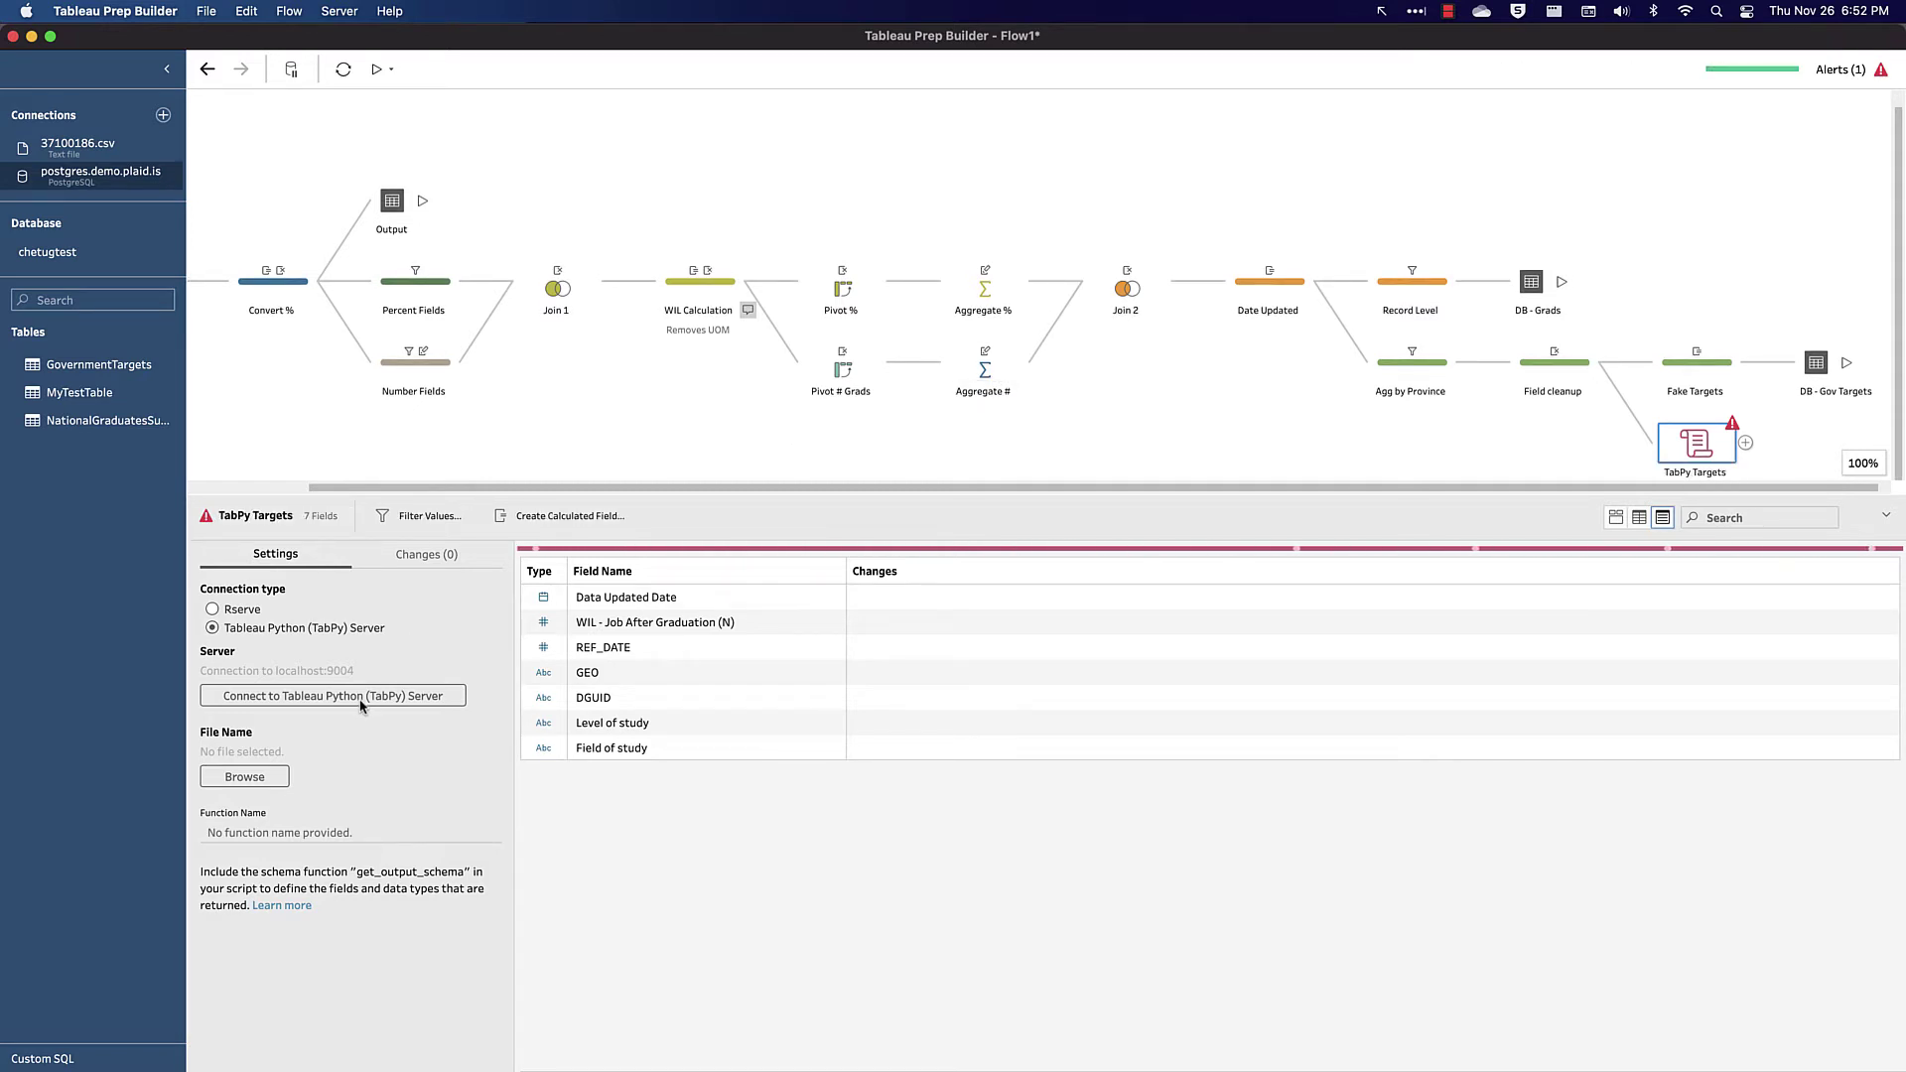
{"action": "left_click", "coordinate": [258, 773]}
{"action": "double_click", "coordinate": [1013, 591]}
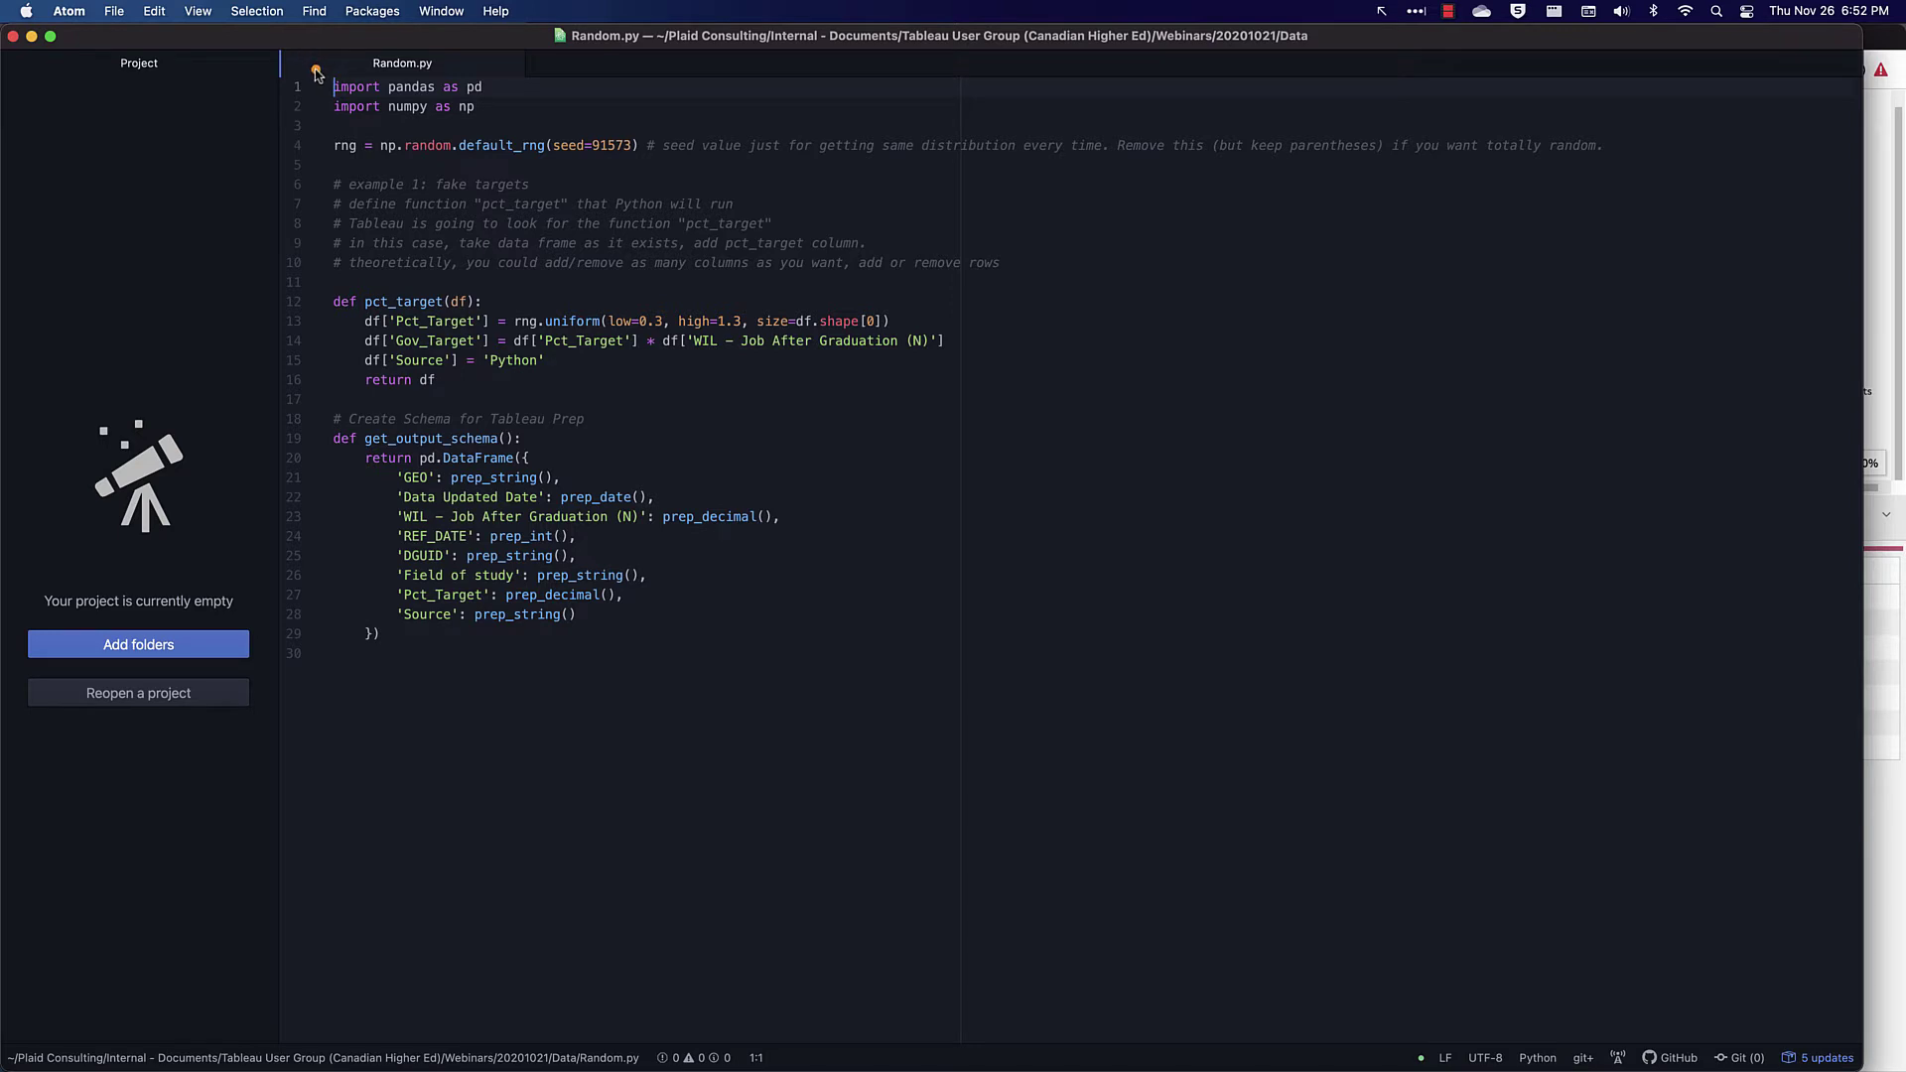
{"action": "left_click_drag", "start_coordinate": [333, 75], "coordinate": [505, 124]}
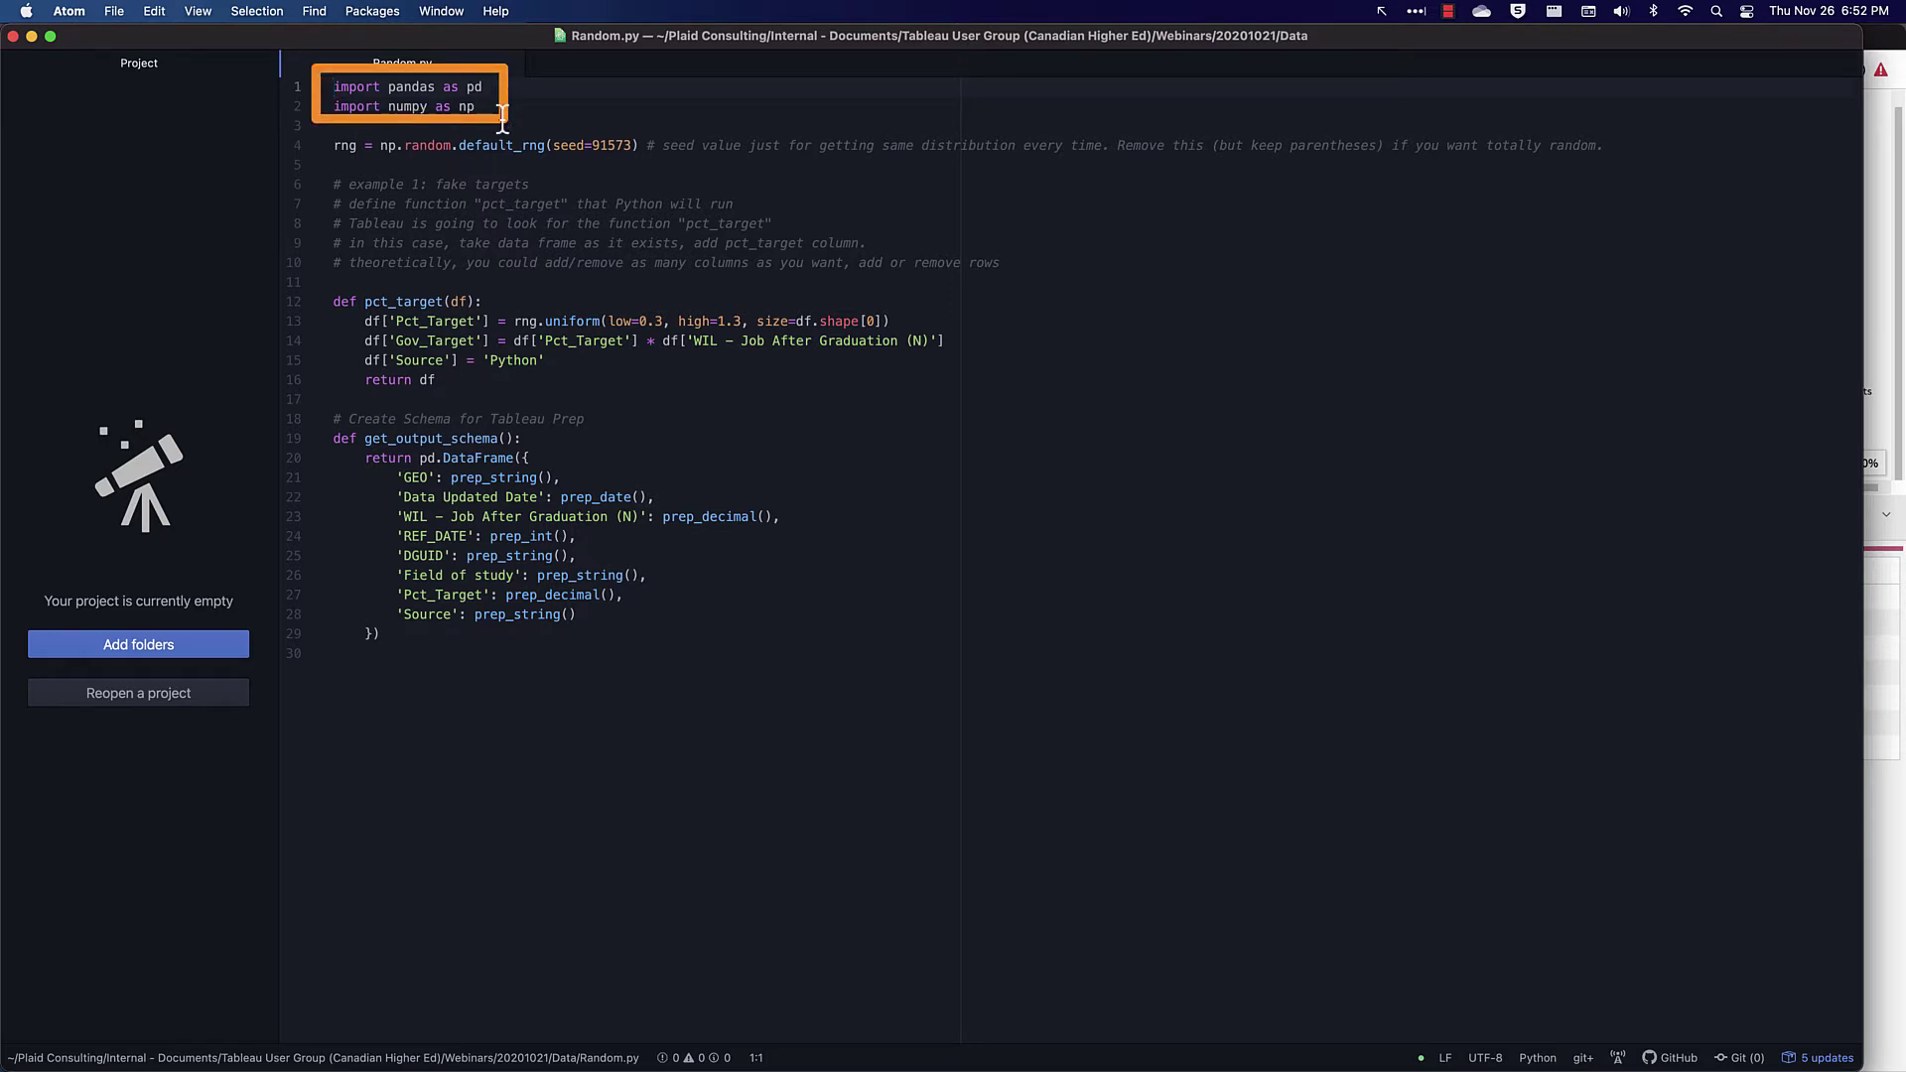
{"action": "left_click_drag", "start_coordinate": [306, 123], "coordinate": [692, 173]}
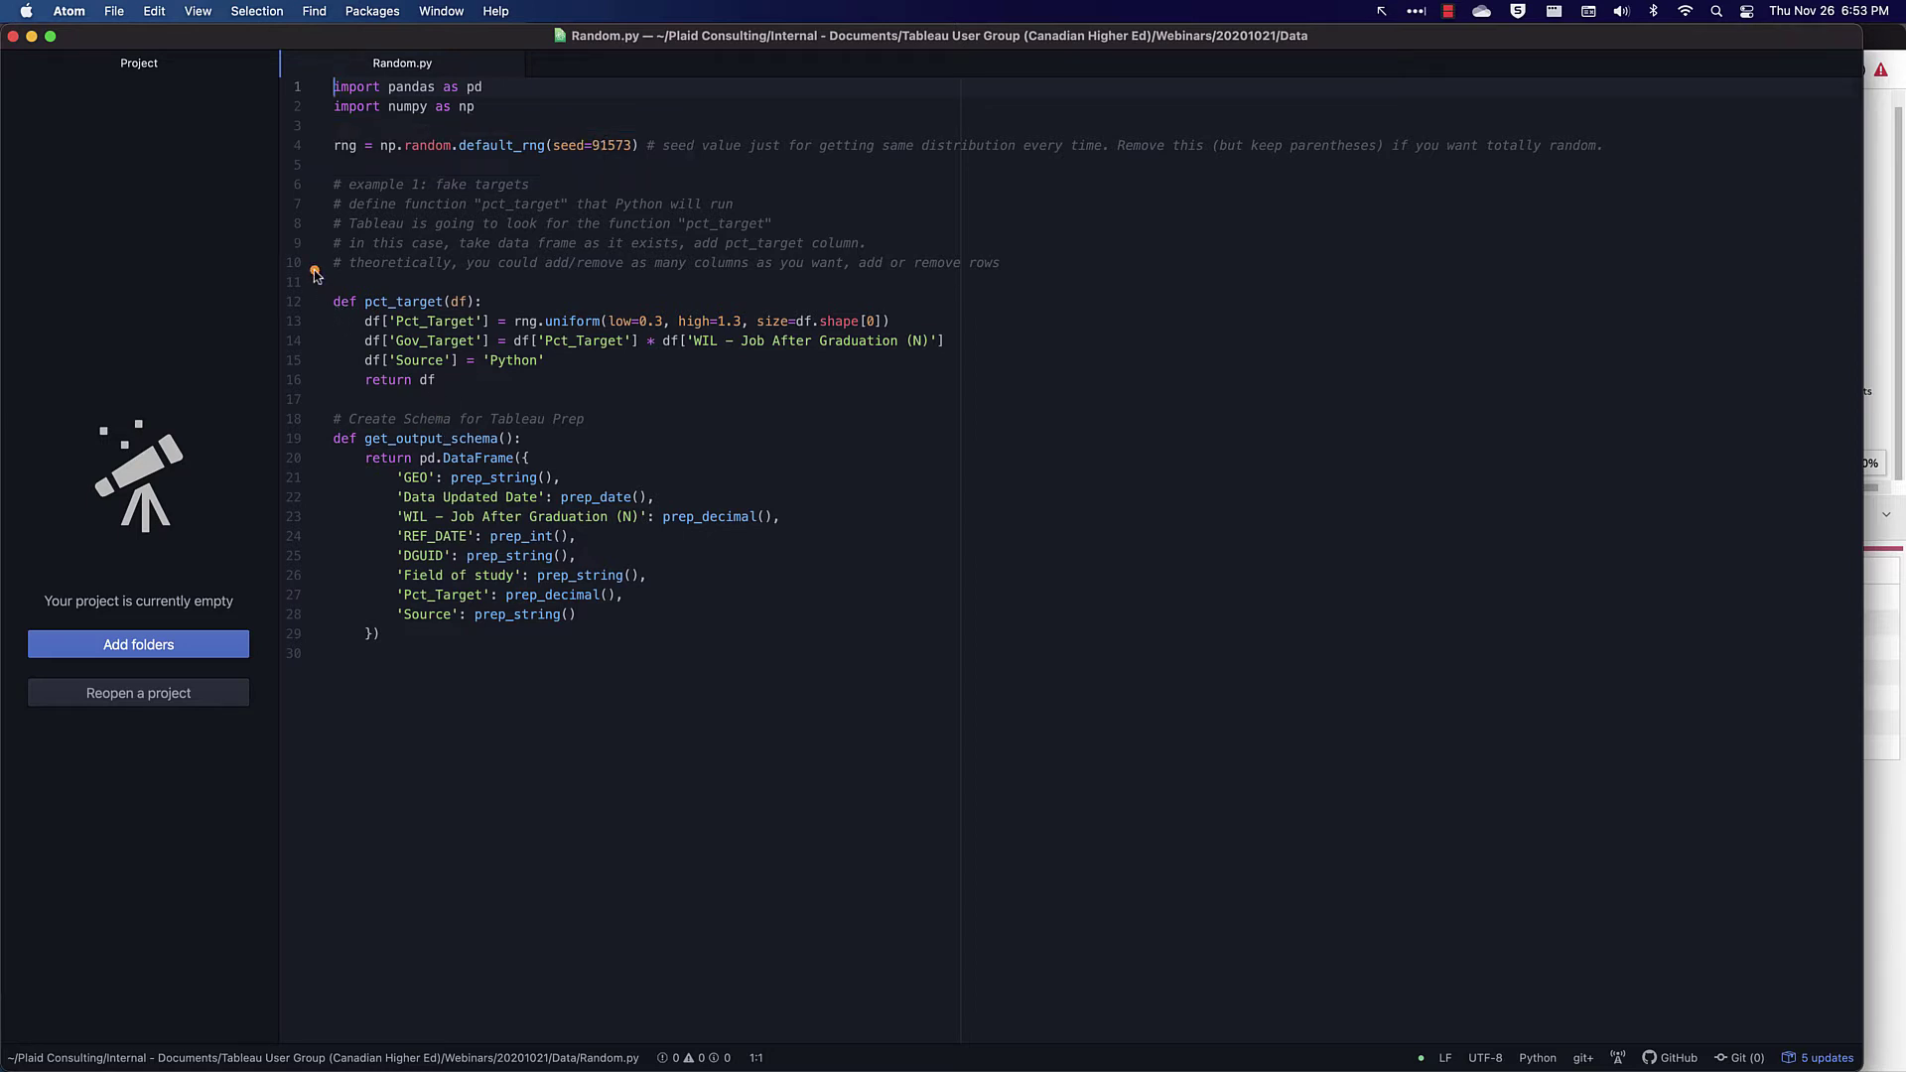
{"action": "mouse_move", "coordinate": [316, 275]}
{"action": "left_mouse_down"}
{"action": "mouse_move", "coordinate": [799, 400]}
{"action": "mouse_move", "coordinate": [1020, 402]}
{"action": "left_mouse_up"}
{"action": "mouse_move", "coordinate": [338, 322]}
{"action": "left_mouse_down"}
{"action": "mouse_move", "coordinate": [843, 375]}
{"action": "mouse_move", "coordinate": [1035, 362]}
{"action": "left_mouse_up"}
{"action": "left_click_drag", "start_coordinate": [345, 334], "coordinate": [577, 383]}
{"action": "mouse_move", "coordinate": [327, 399]}
{"action": "left_mouse_down"}
{"action": "mouse_move", "coordinate": [784, 611]}
{"action": "mouse_move", "coordinate": [836, 673]}
{"action": "left_mouse_up"}
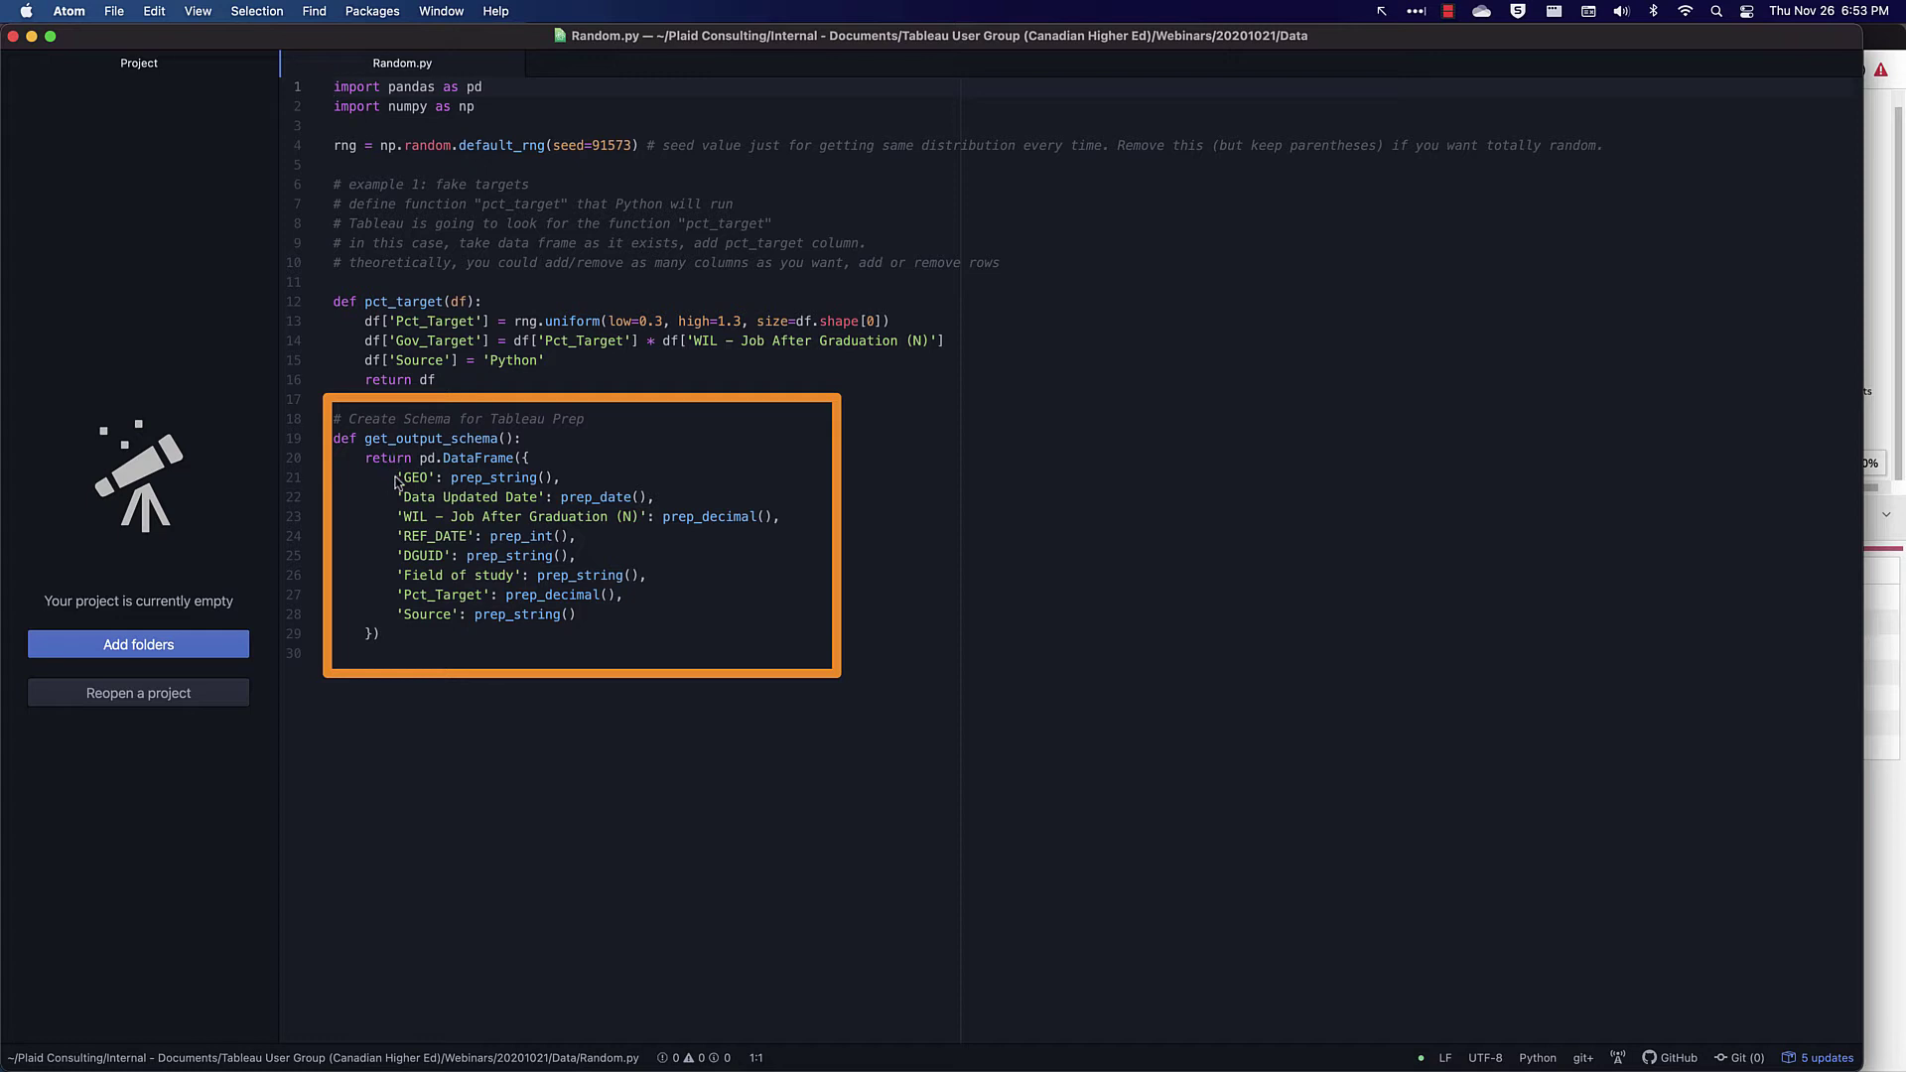
{"action": "left_click_drag", "start_coordinate": [384, 462], "coordinate": [715, 510]}
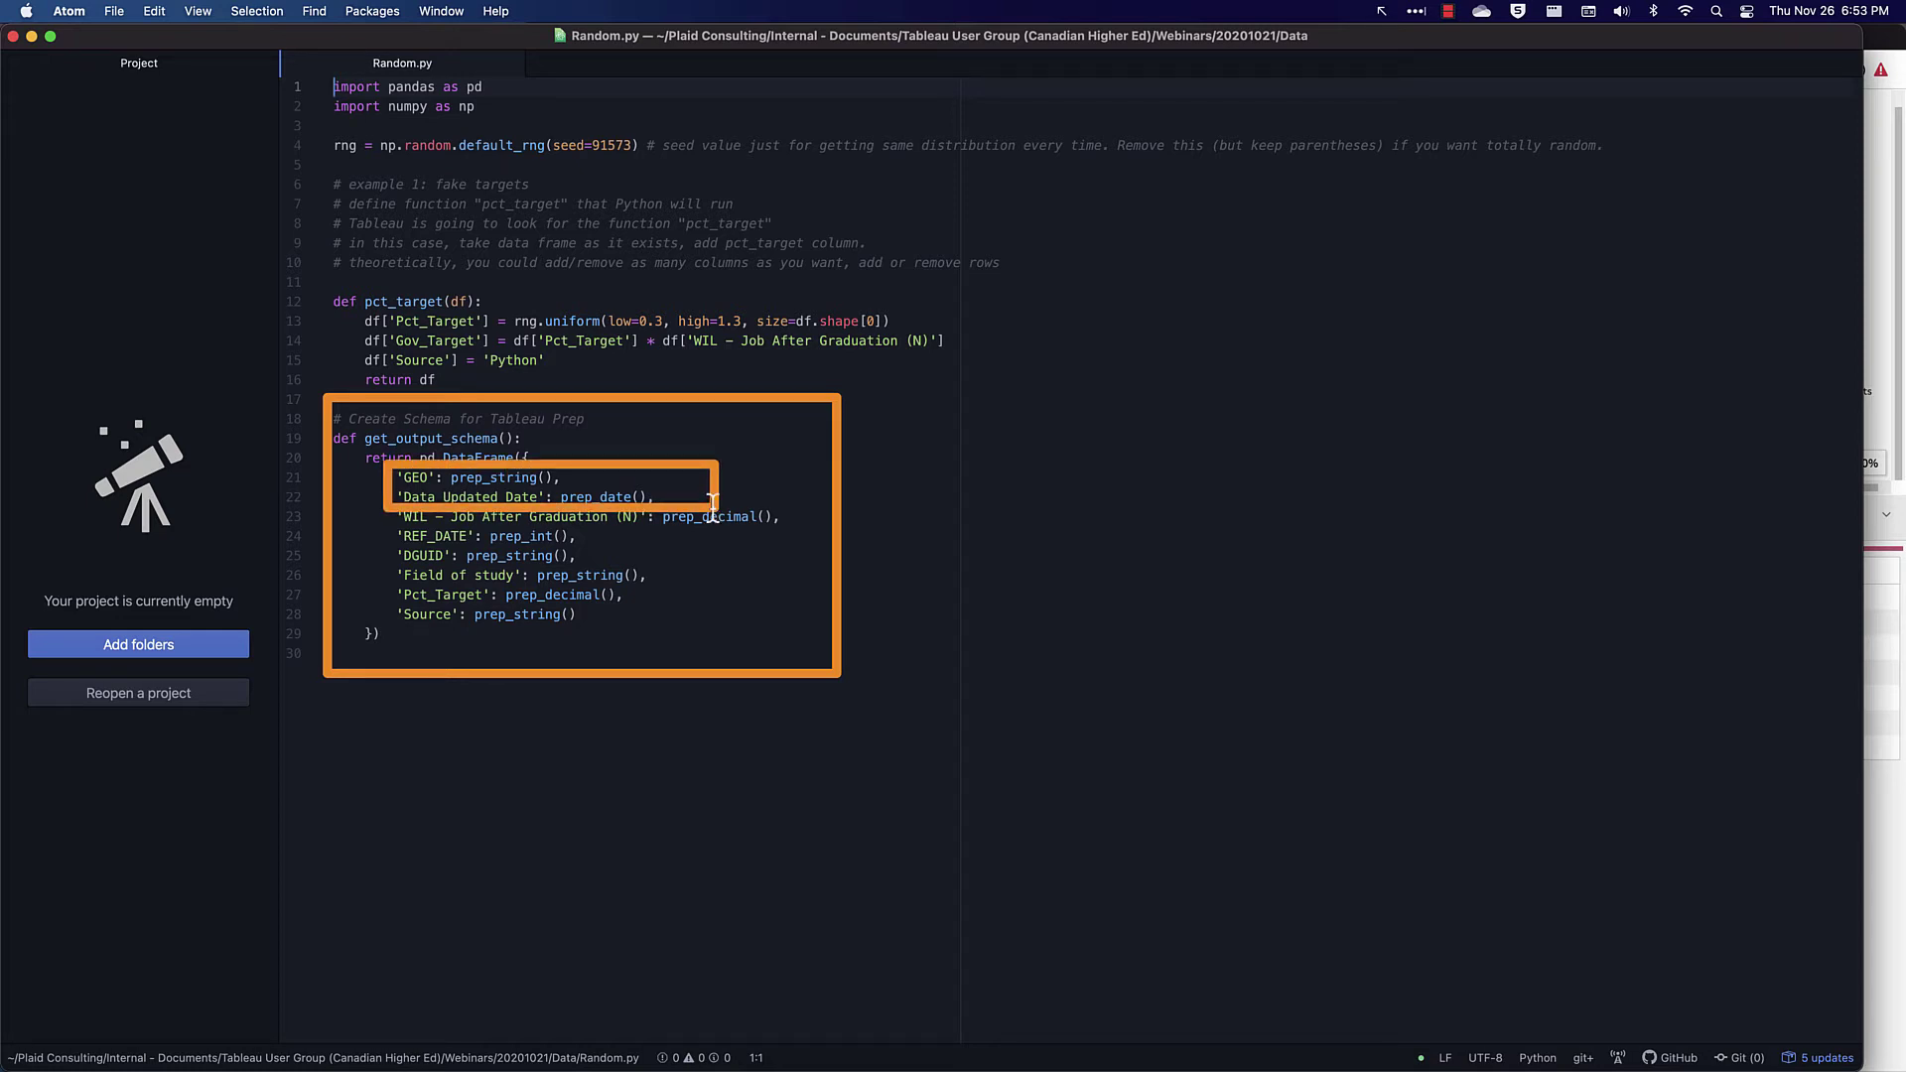
{"action": "key", "text": "Escape"}
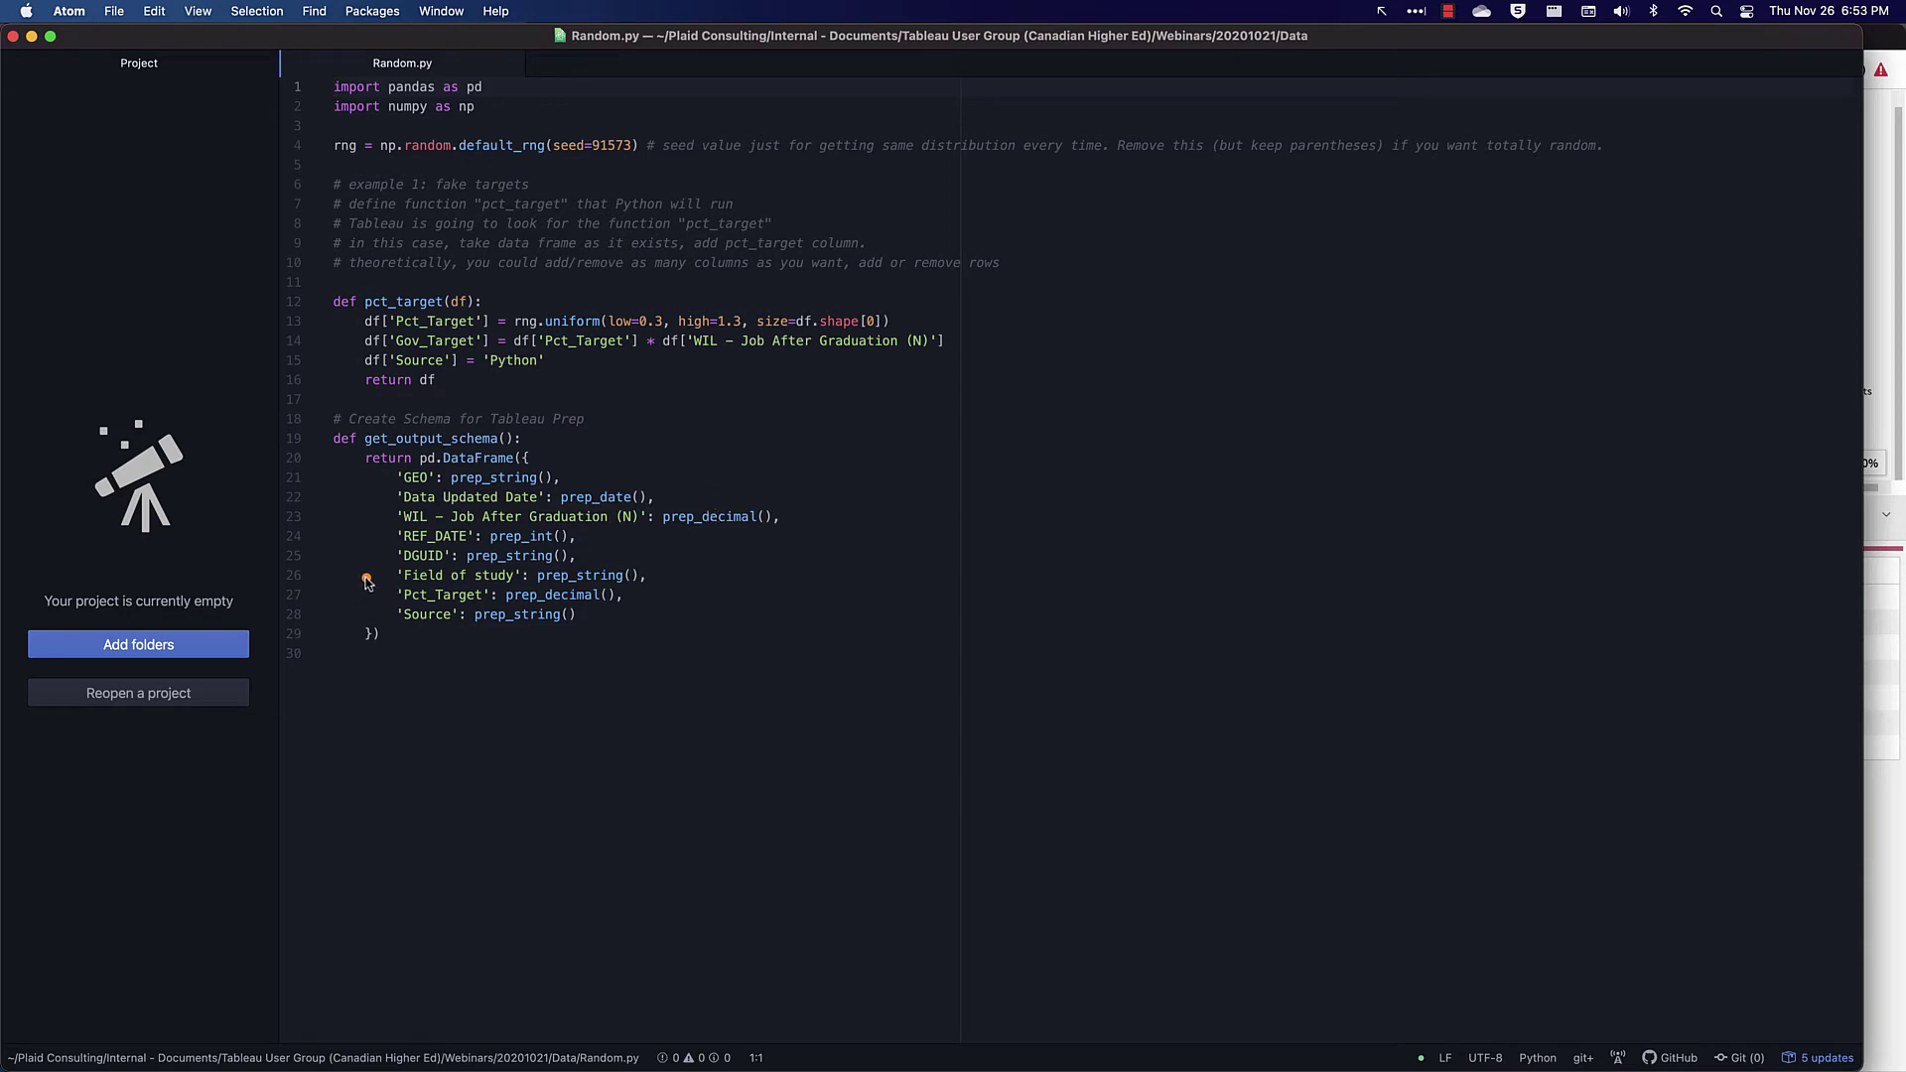
{"action": "left_click_drag", "start_coordinate": [369, 578], "coordinate": [698, 634]}
Duplicate the 'Pct_Target': prep_decimal() schema line above itself and rename the copy Gov_Target
{"action": "left_click", "coordinate": [396, 594]}
{"action": "key", "text": "shift+End"}
{"action": "key", "text": "super+c"}
{"action": "key", "text": "Left"}
{"action": "key", "text": "Home"}
{"action": "key", "text": "Return"}
{"action": "key", "text": "Up"}
{"action": "key", "text": "Tab"}
{"action": "key", "text": "super+v"}
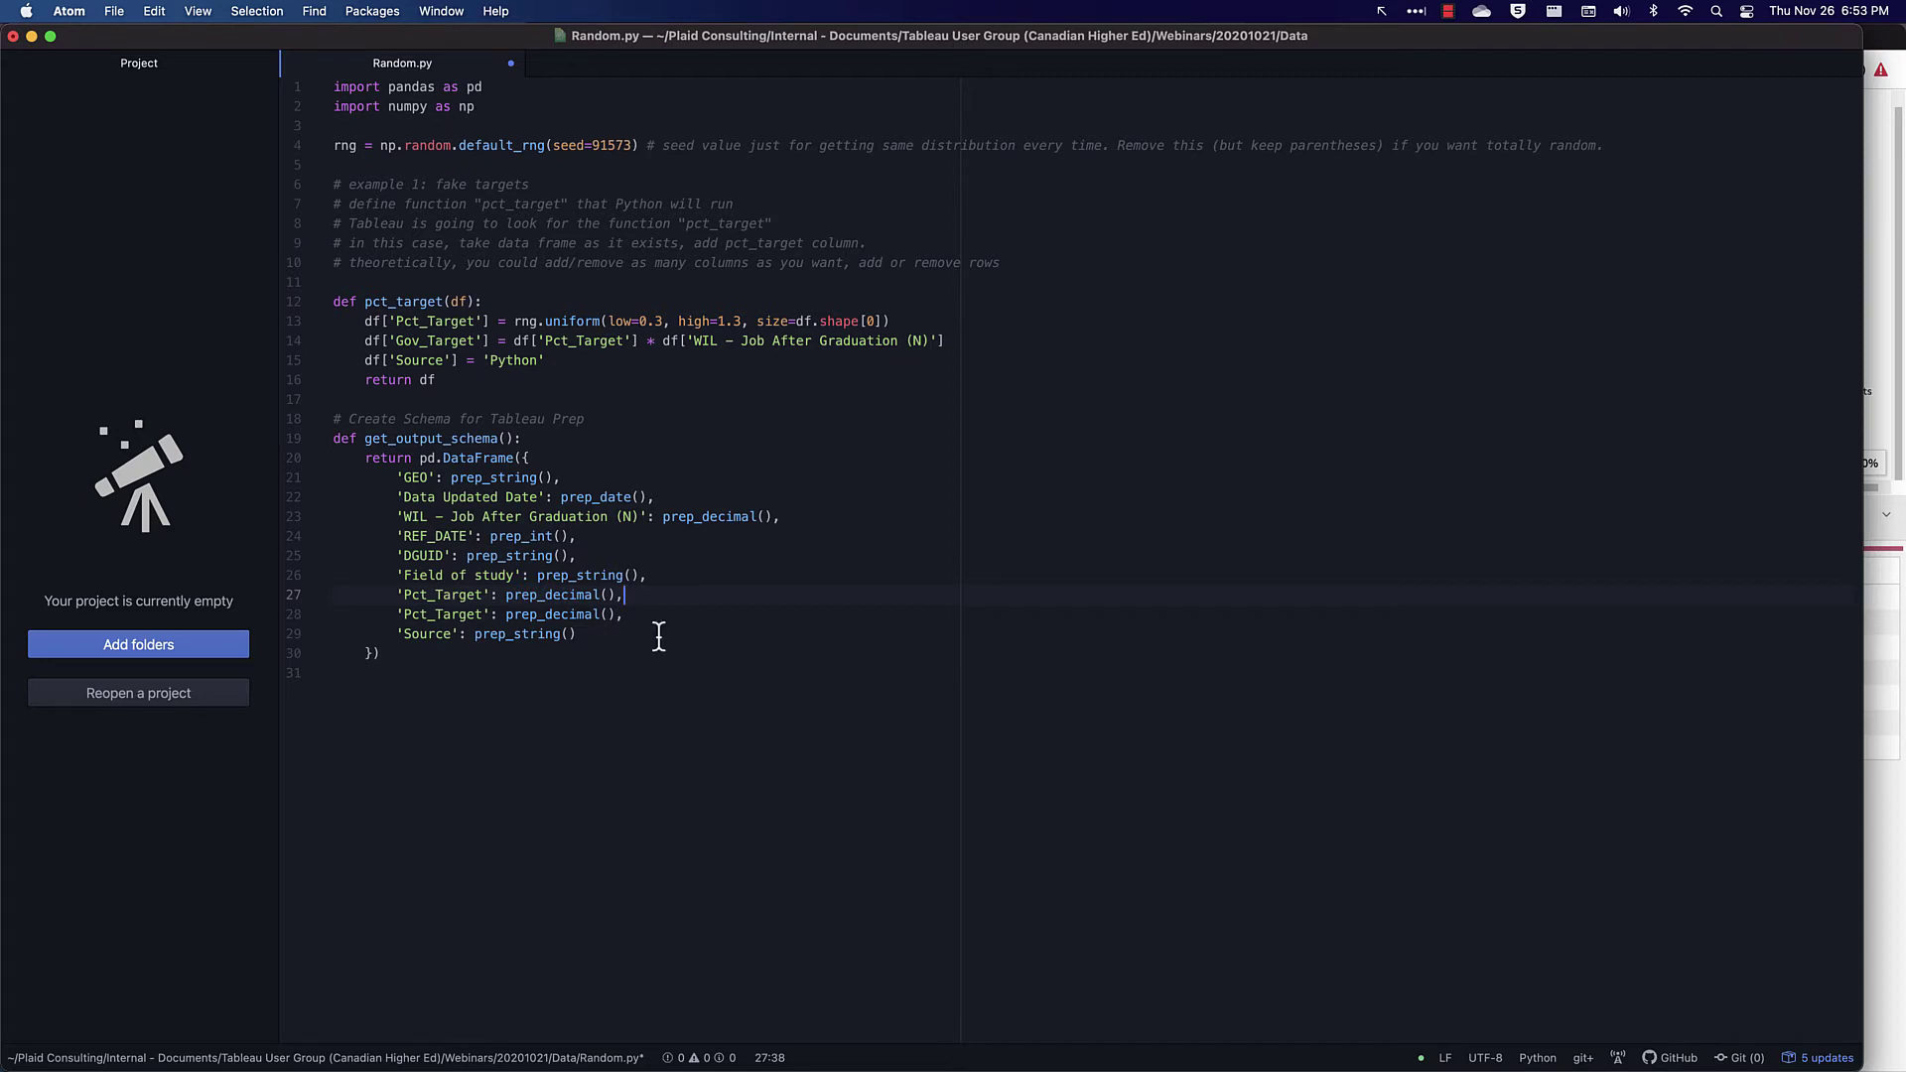
{"action": "double_click", "coordinate": [460, 595]}
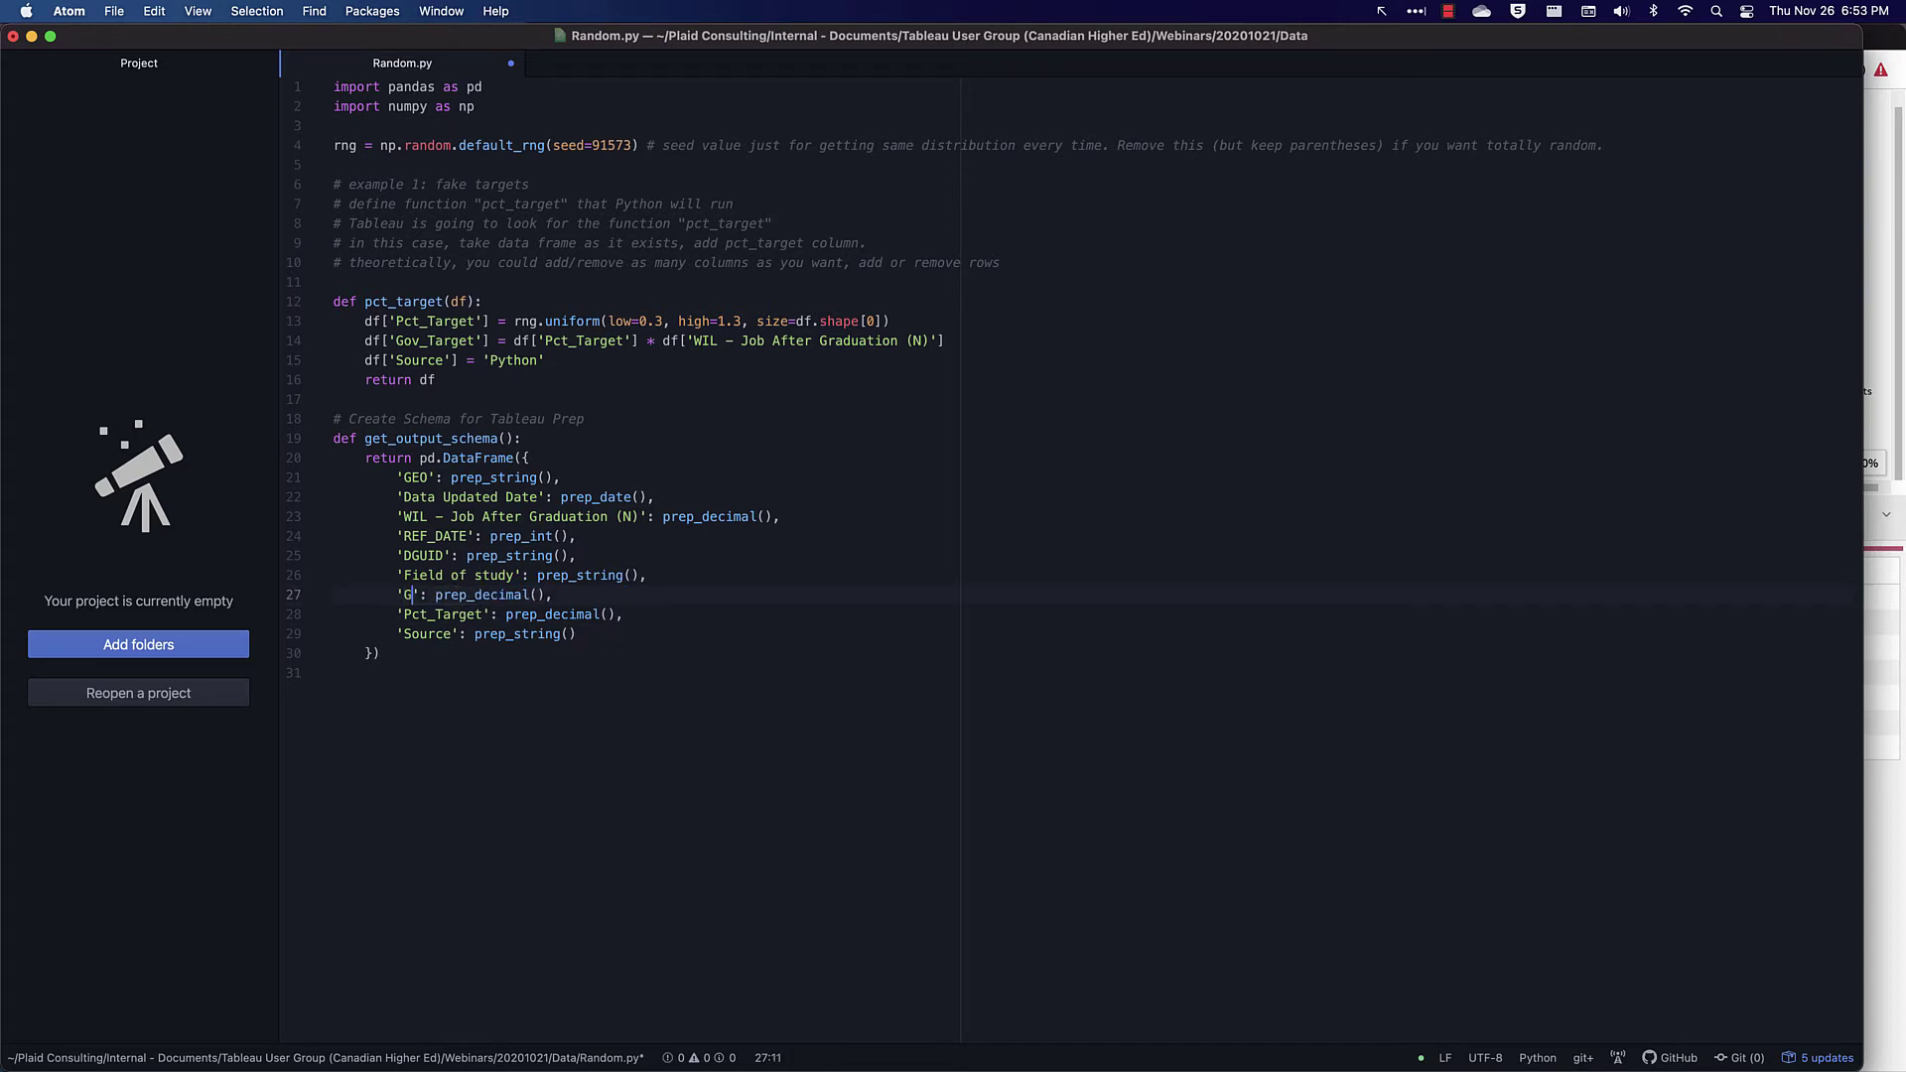
{"action": "type", "text": "ov_Target"}
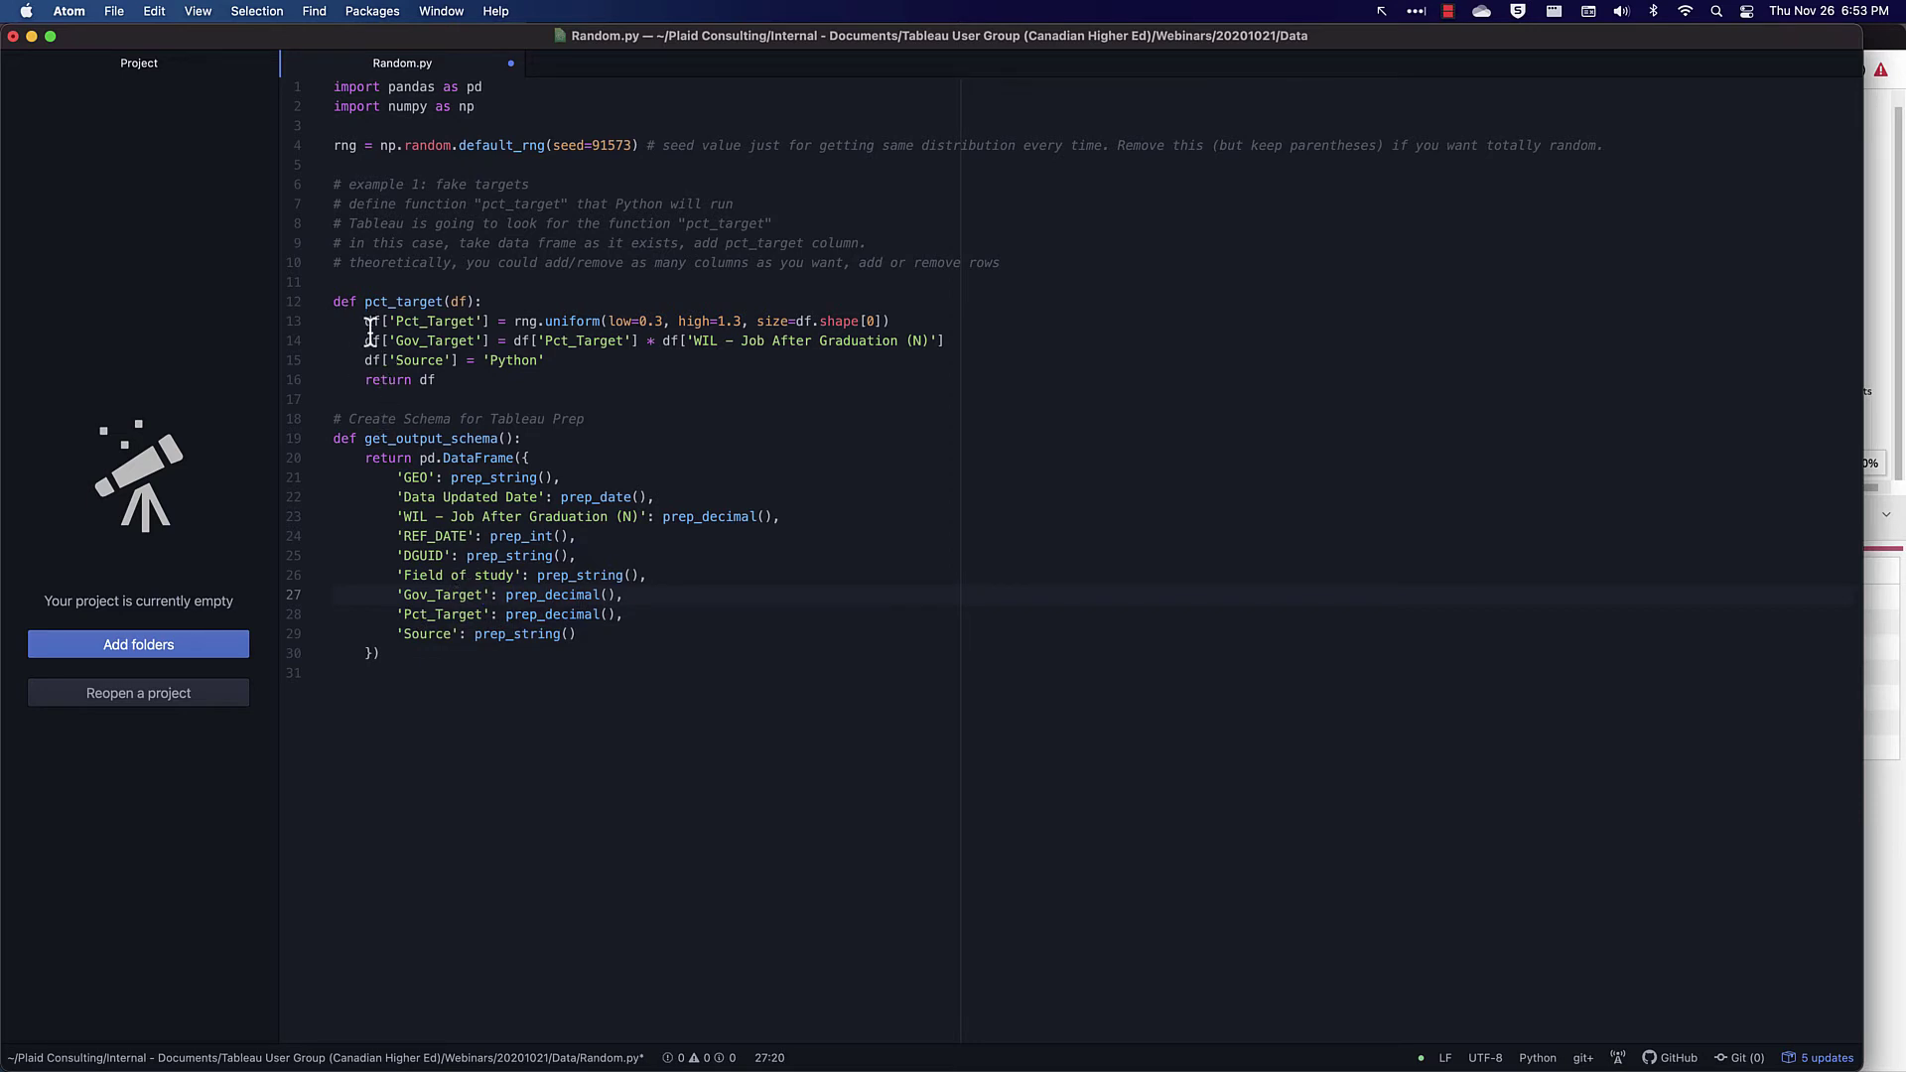
Save the edited Random.py script in Atom
{"action": "left_click", "coordinate": [633, 655]}
{"action": "key", "text": "super+s"}
{"action": "key", "text": "super+Tab"}
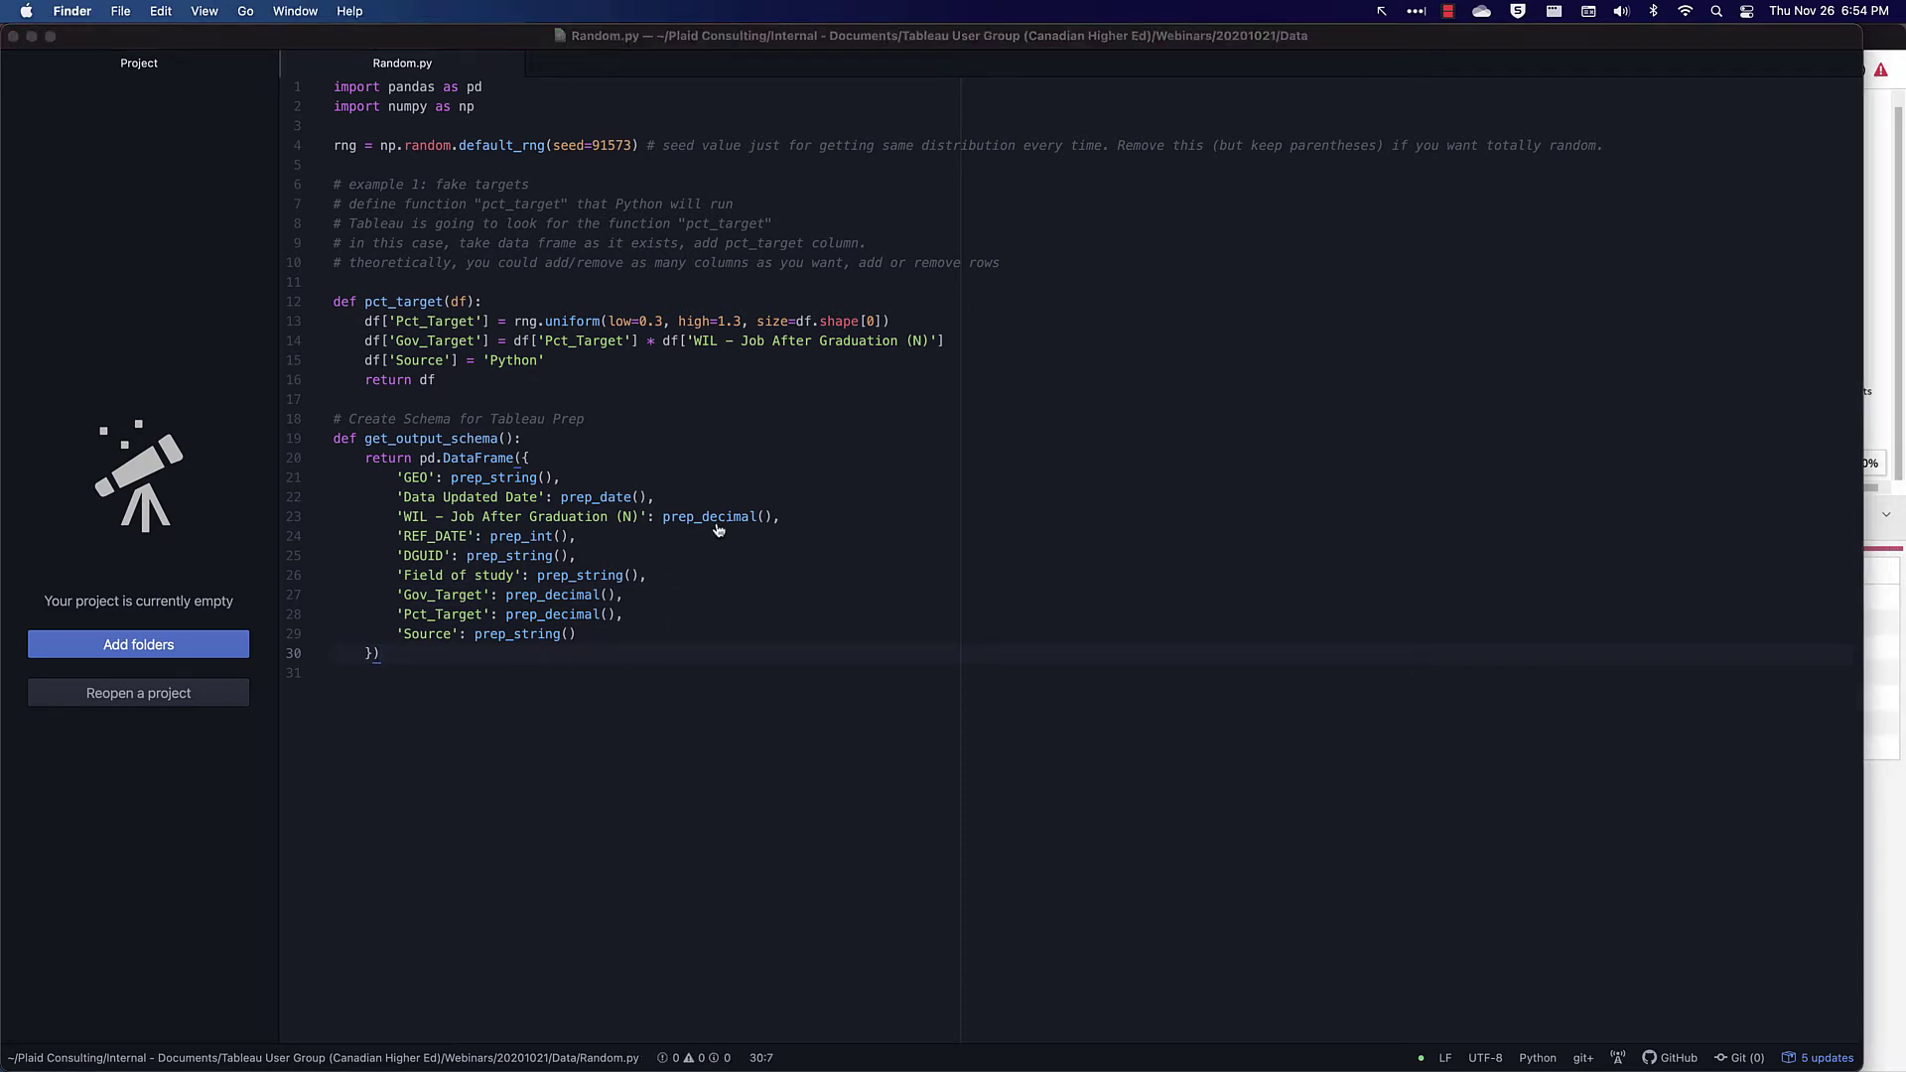
{"action": "key", "text": "super+Tab"}
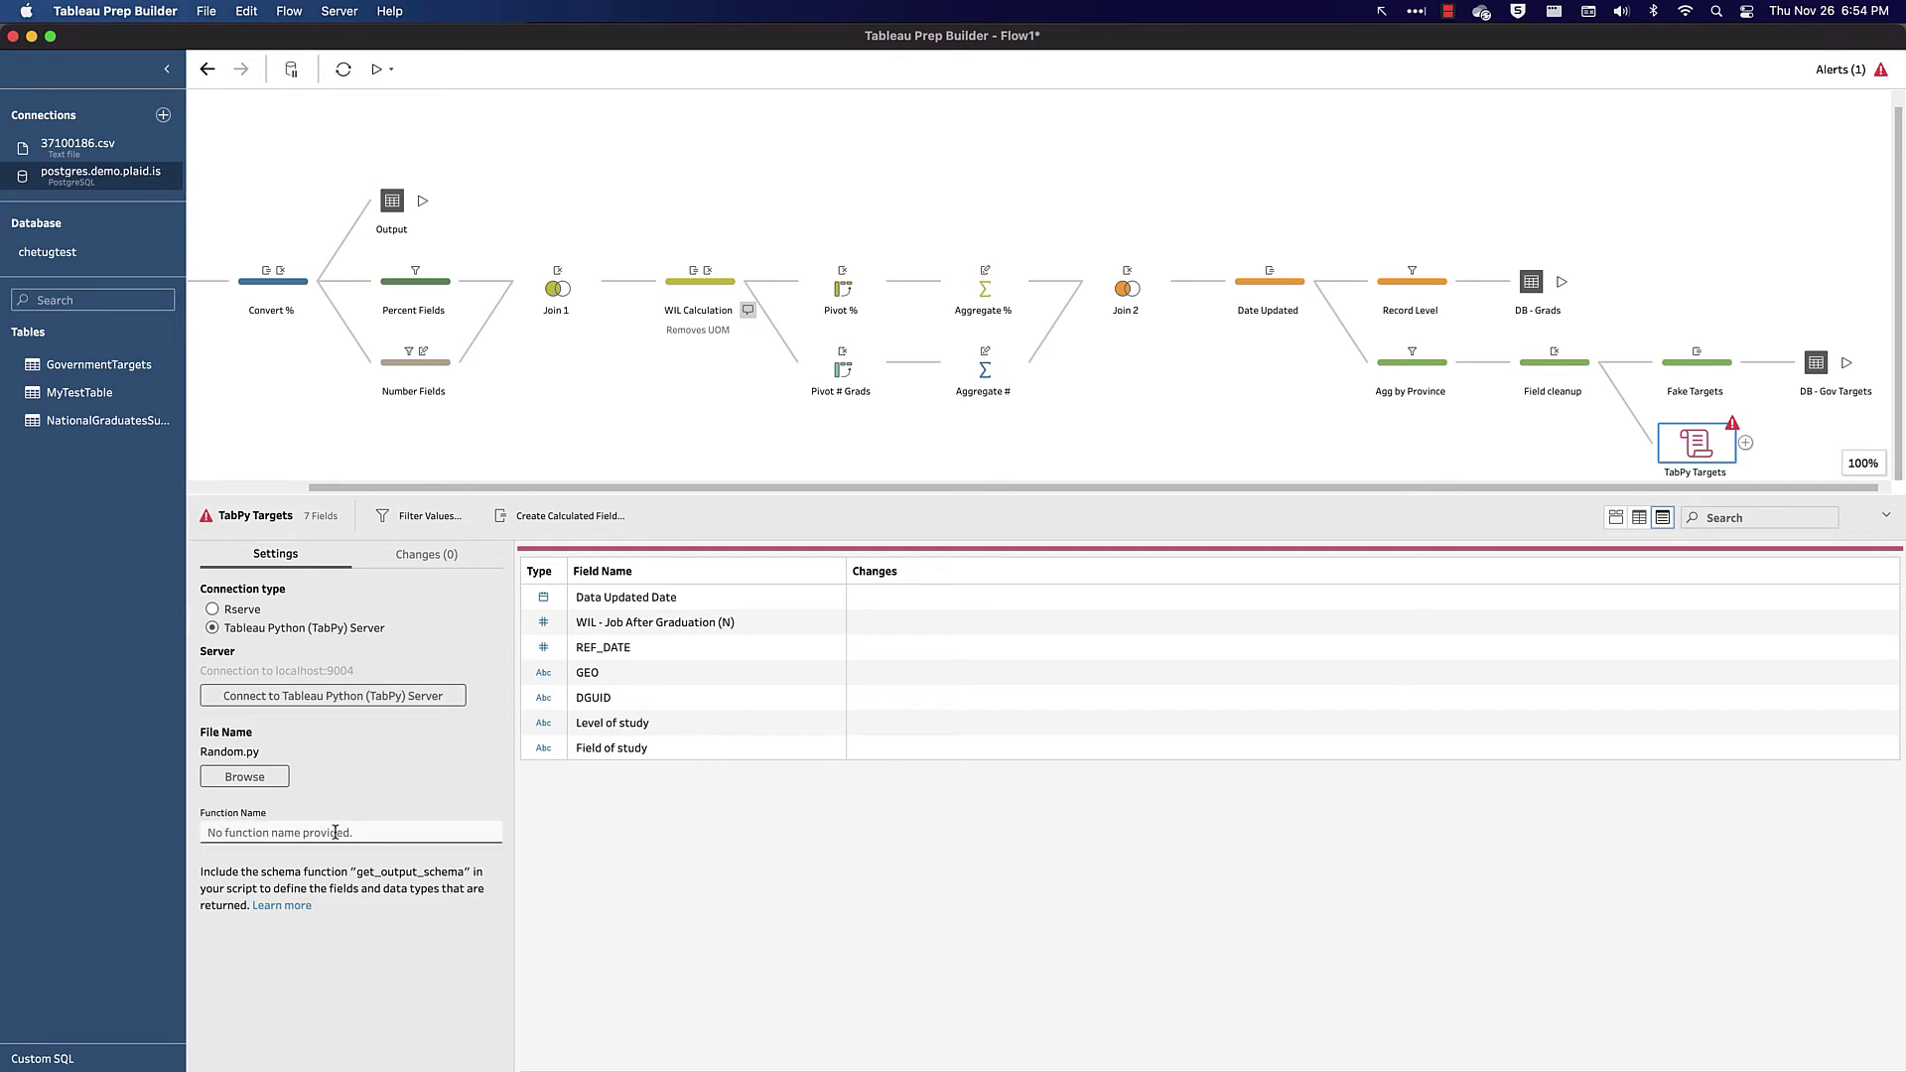
{"action": "key", "text": "super+Tab"}
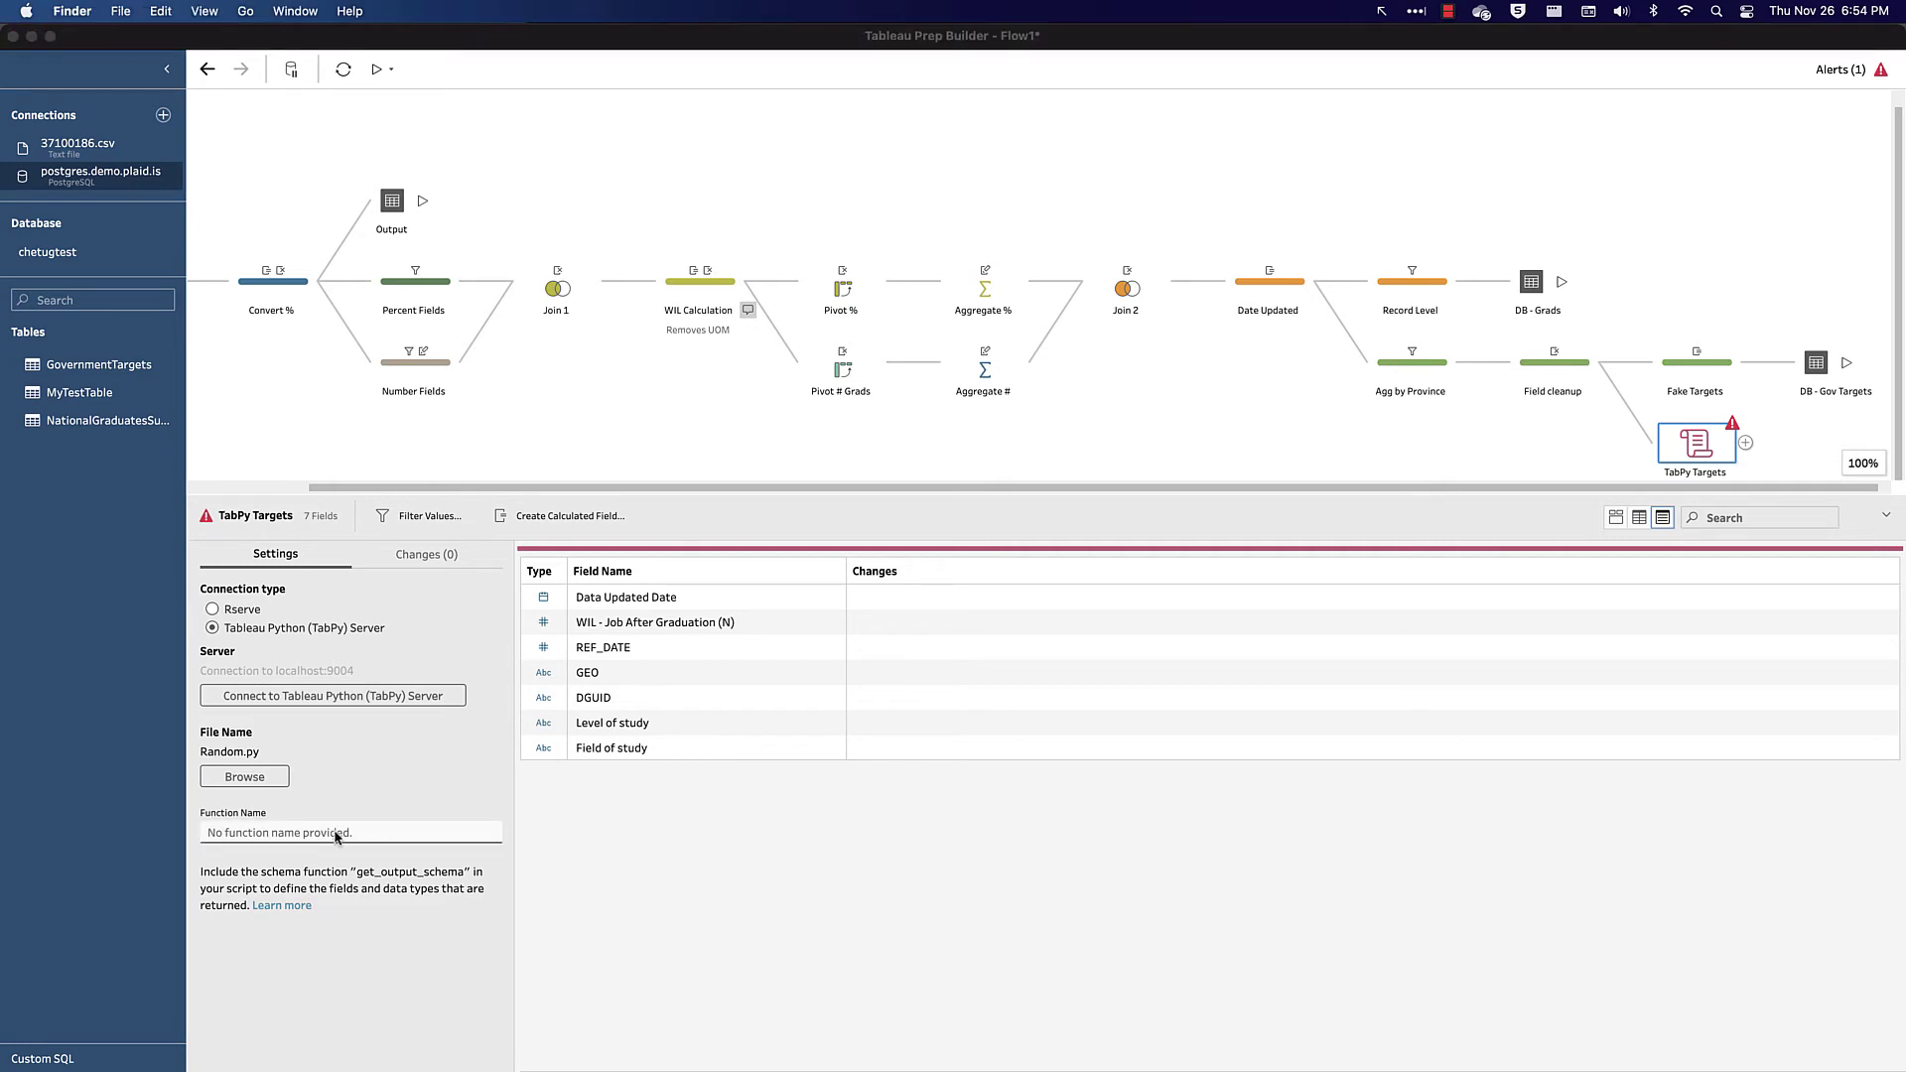
{"action": "key", "text": "super+Tab"}
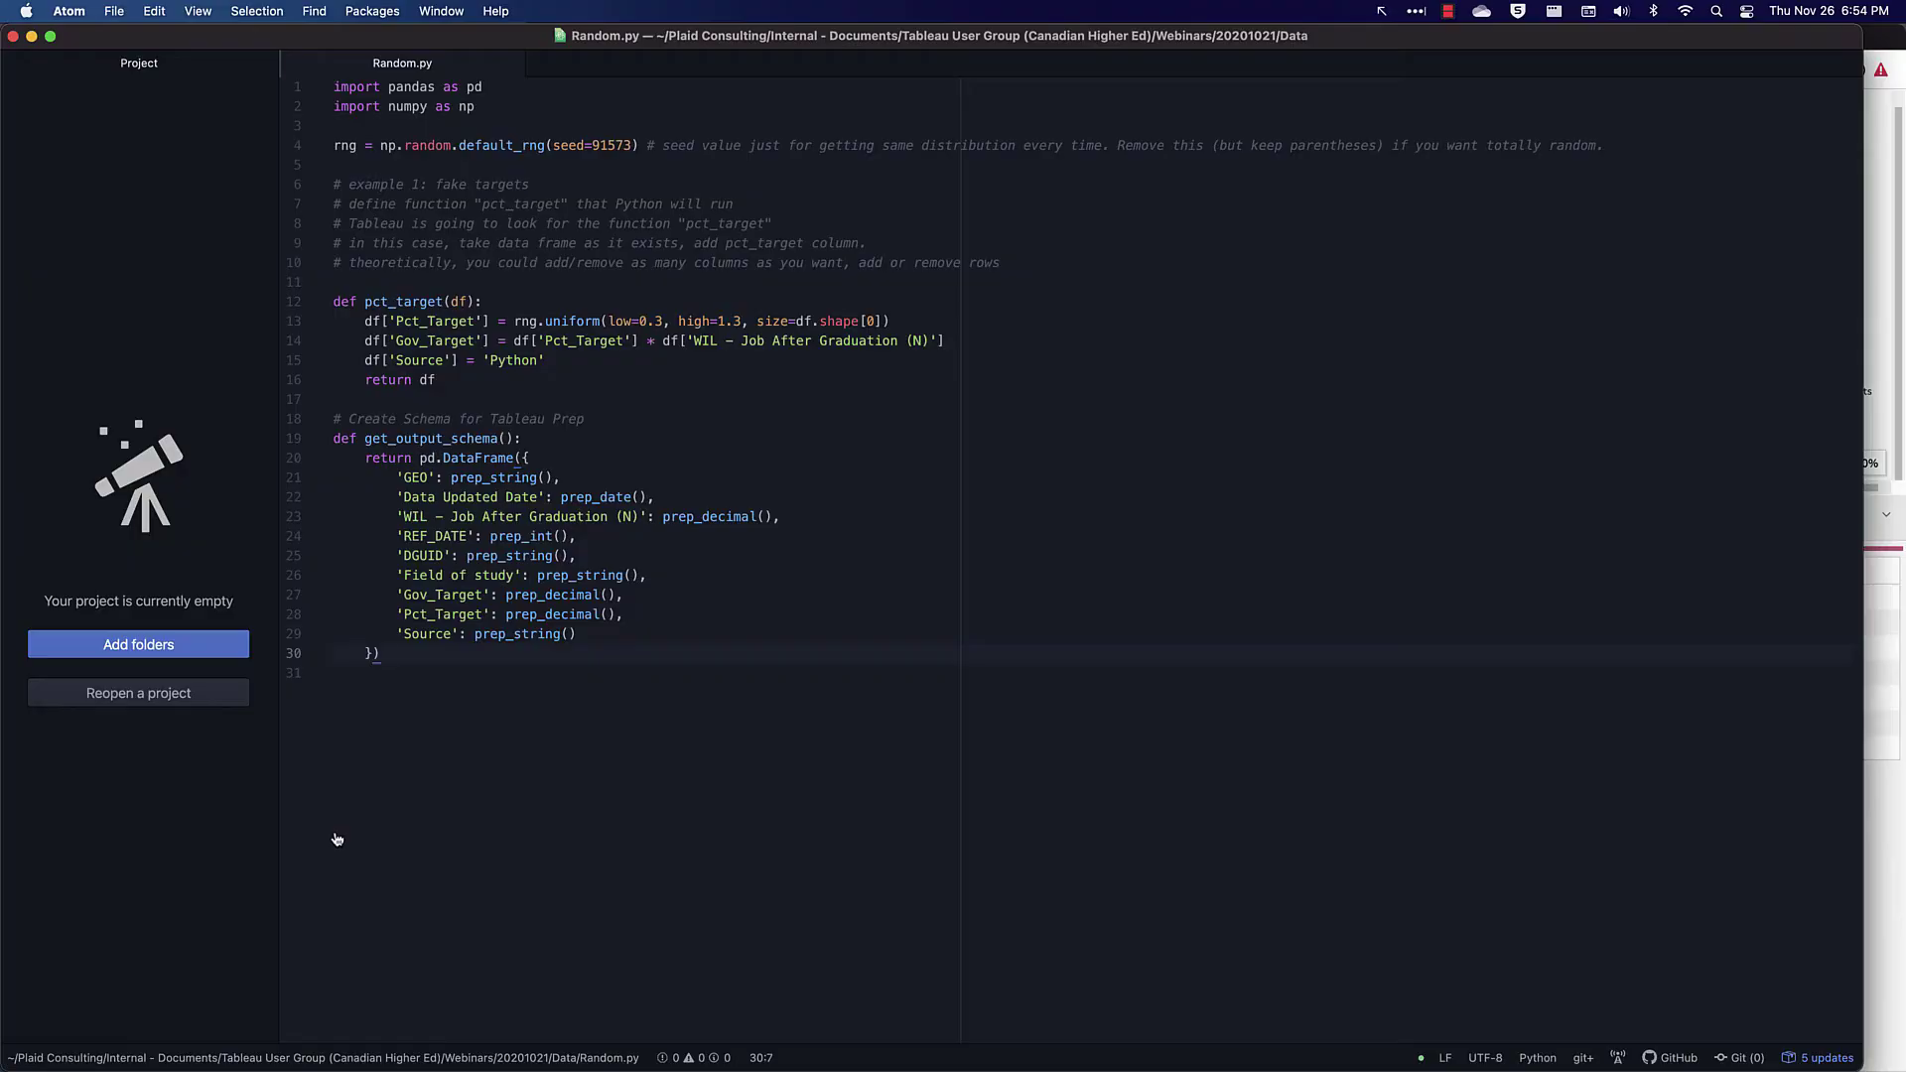
Copy pct_target from the code into the TabPy Targets step's Function Name
{"action": "double_click", "coordinate": [416, 300]}
{"action": "key", "text": "super+c"}
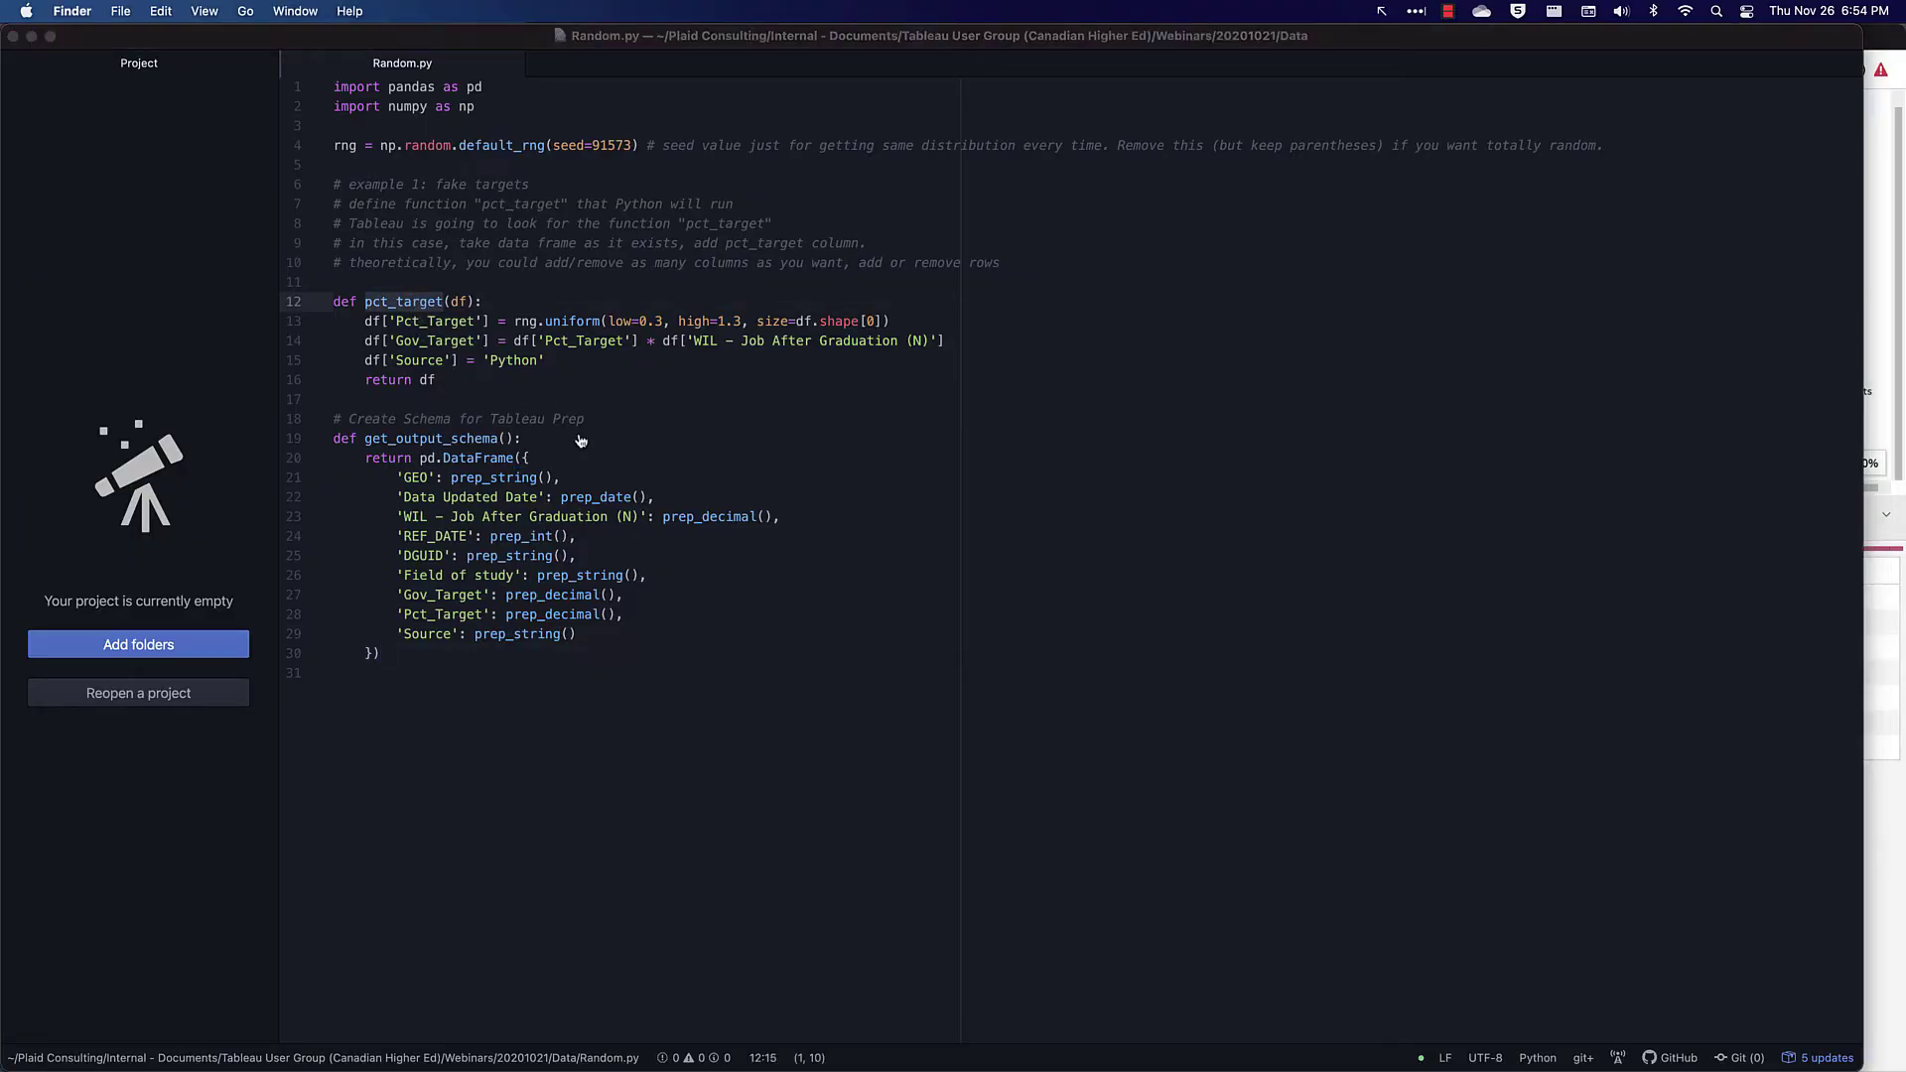
{"action": "key", "text": "super+Tab"}
{"action": "left_click", "coordinate": [298, 833]}
{"action": "key", "text": "super+v"}
{"action": "key", "text": "Return"}
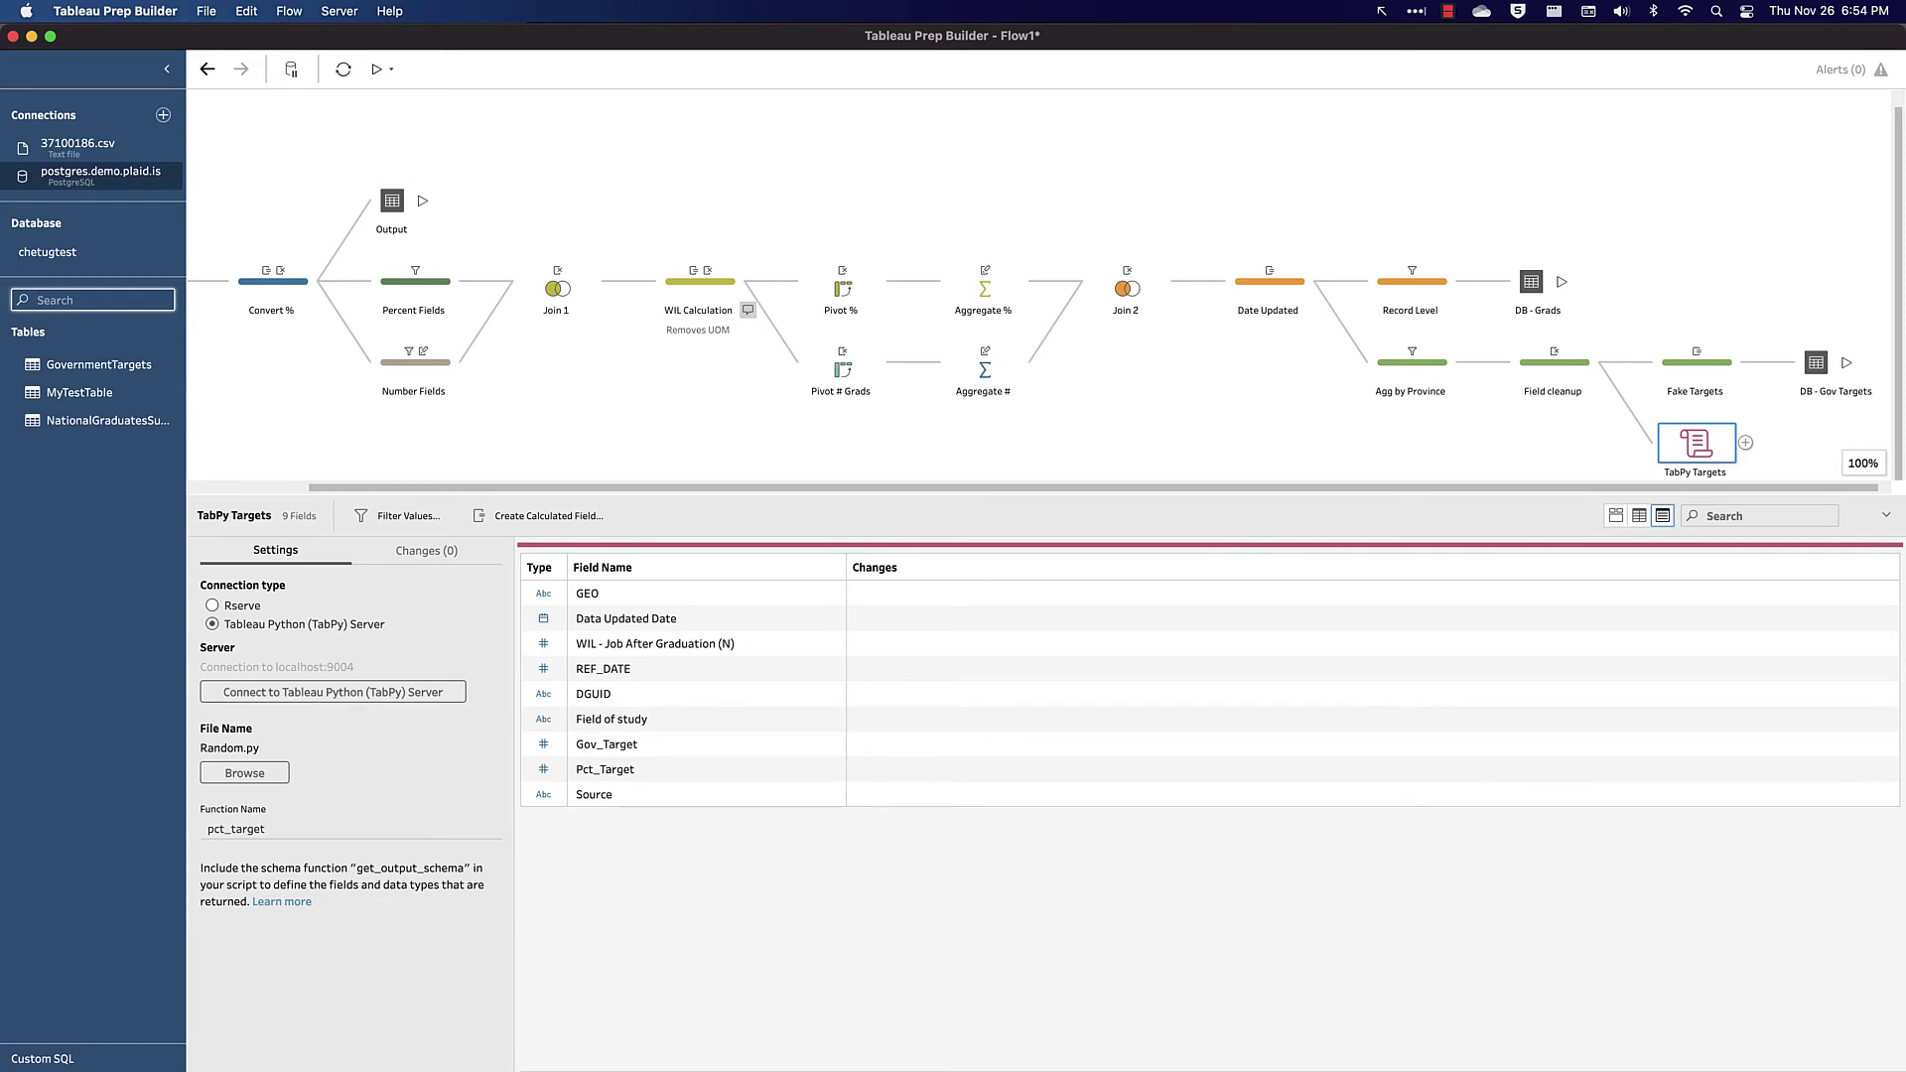
Show the TabPy Targets profile cards and scroll right to Pct_Target and Source
{"action": "left_click", "coordinate": [1616, 515]}
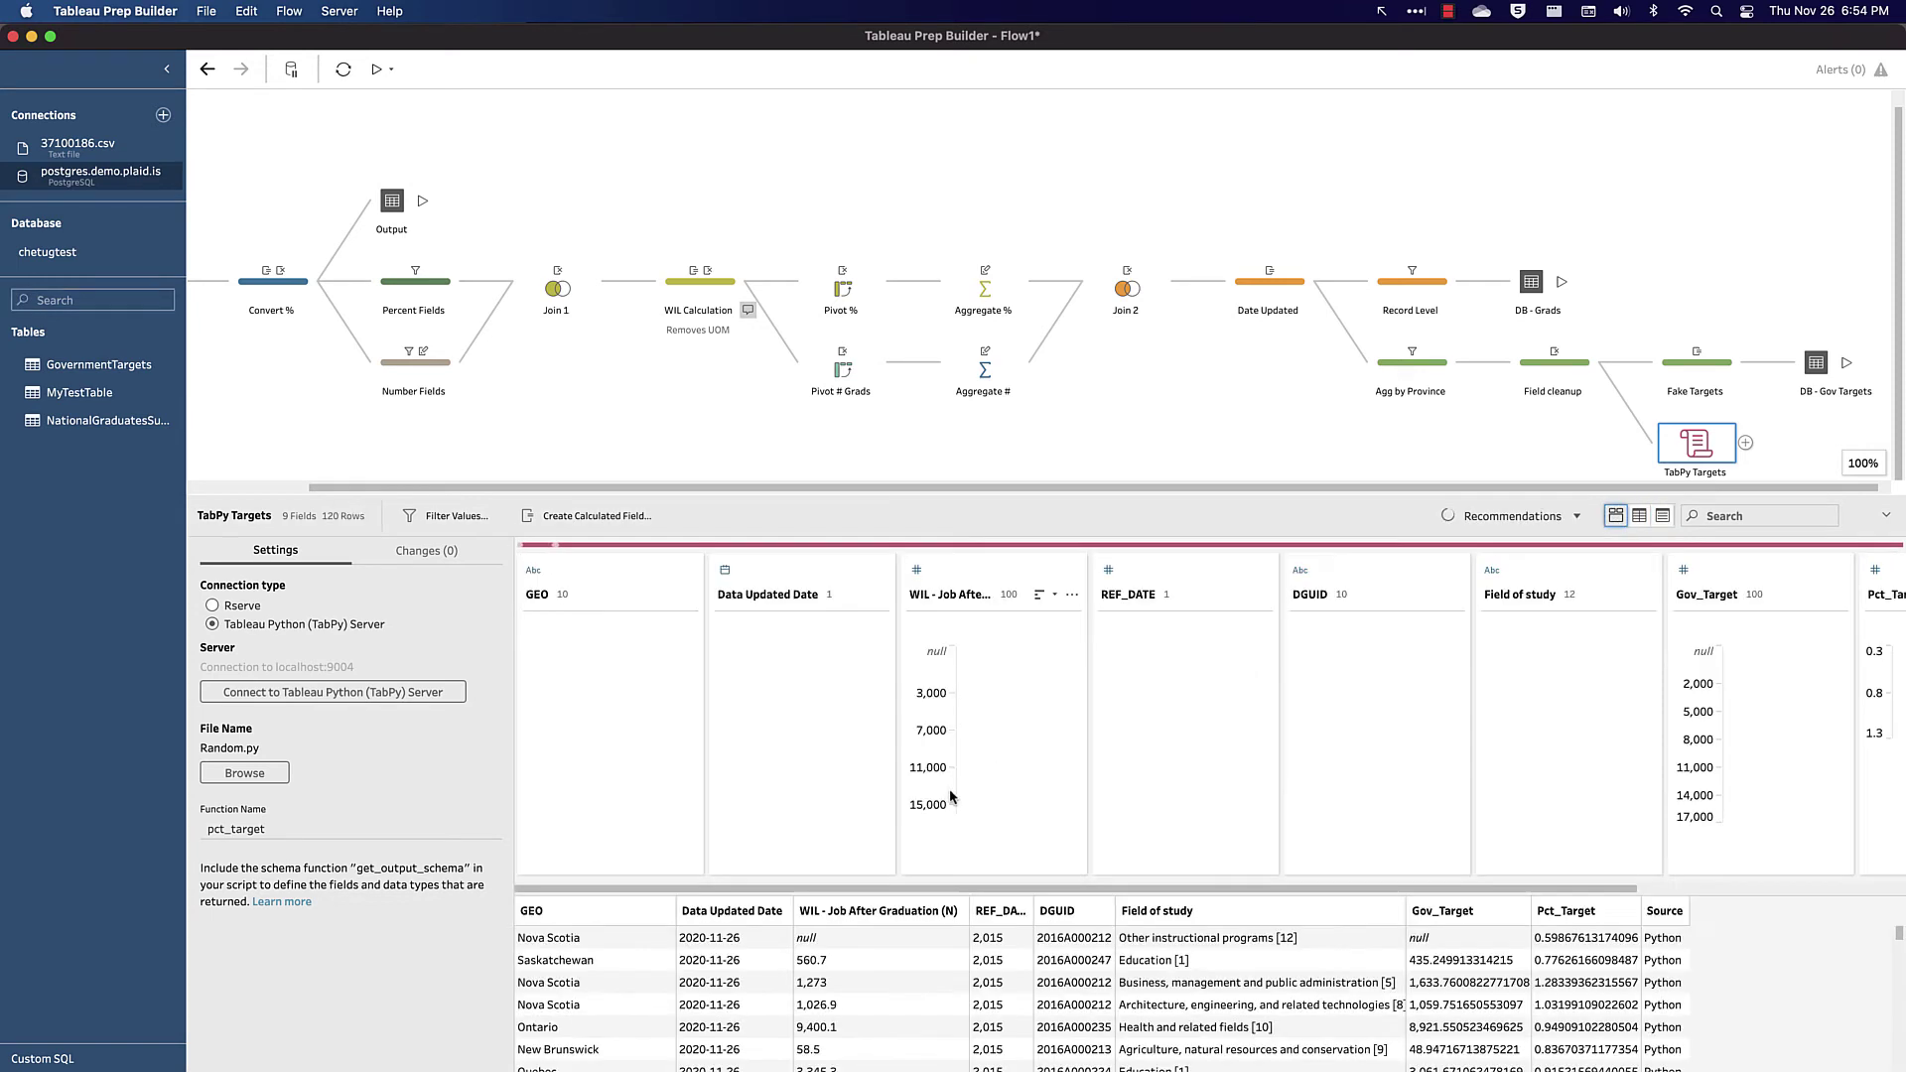
{"action": "scroll", "coordinate": [1080, 755], "scroll_direction": "right", "scroll_amount": 5}
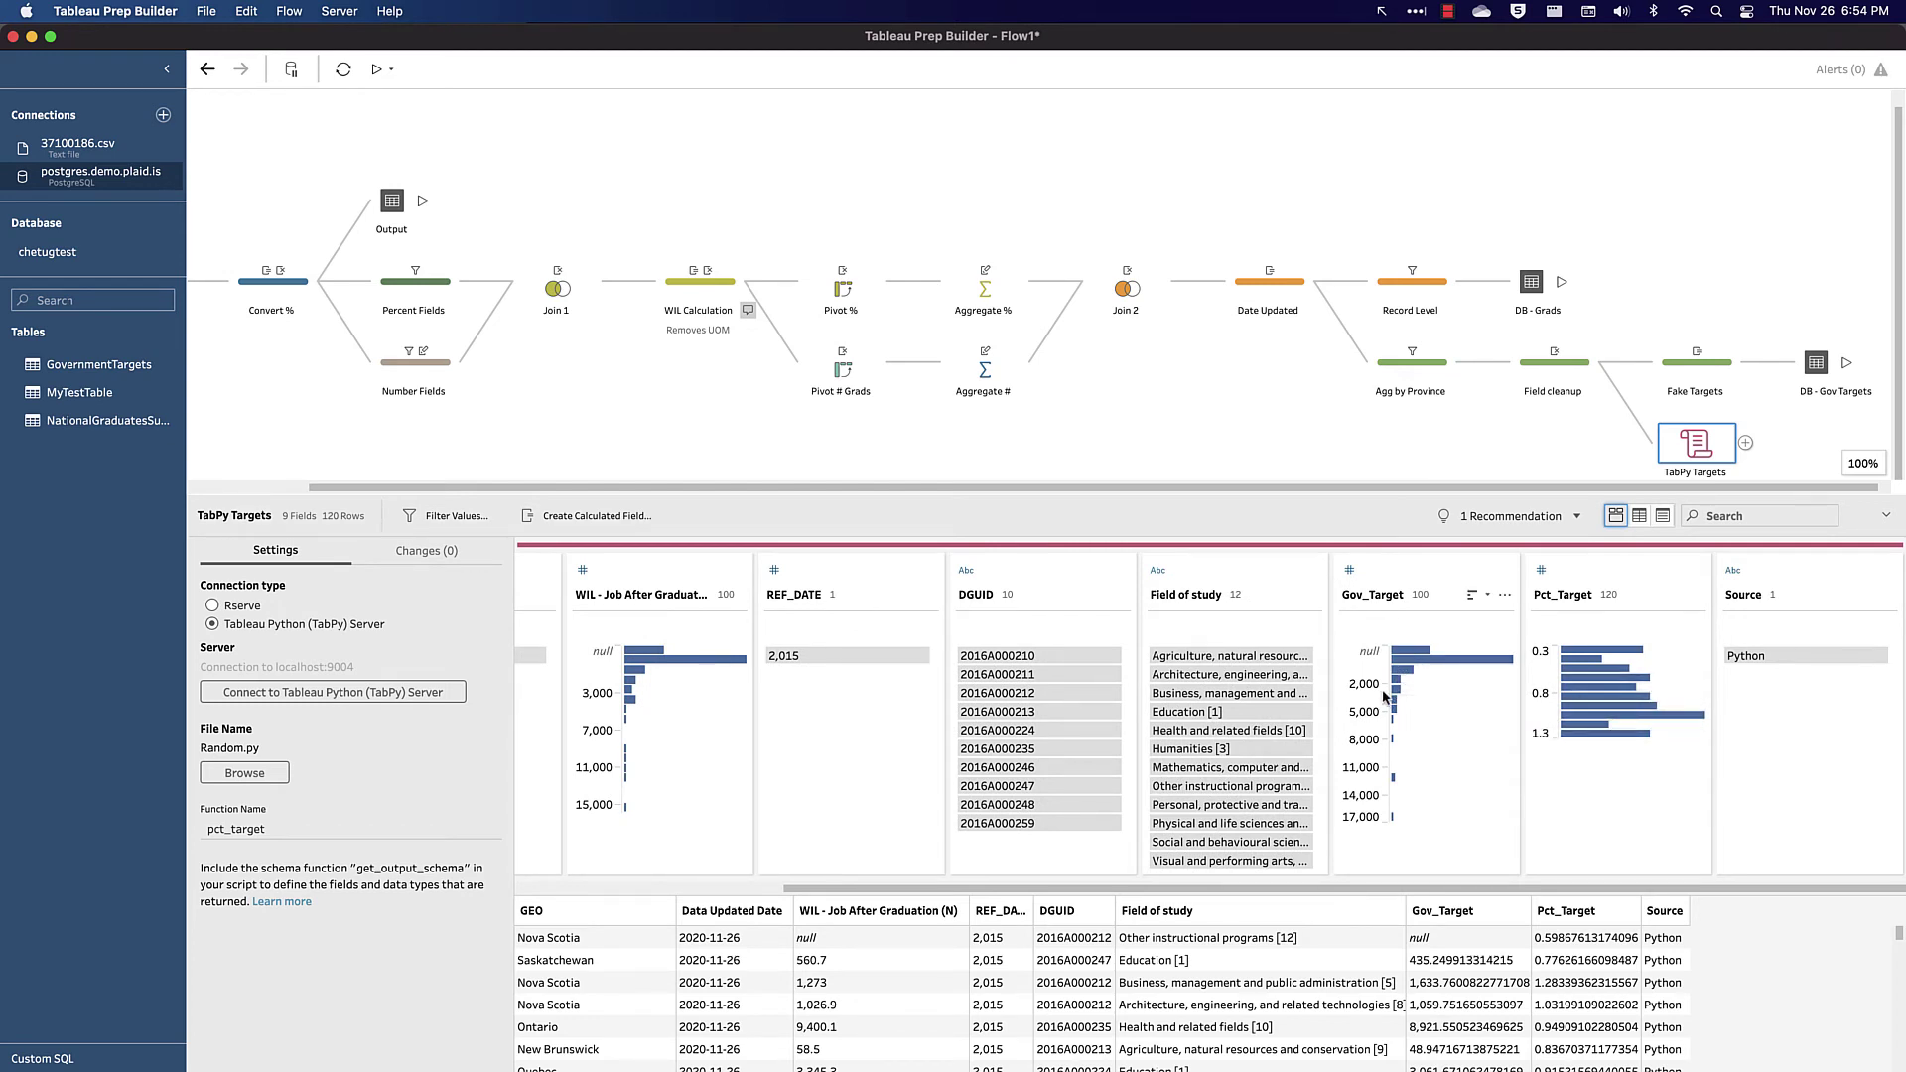
{"action": "mouse_move", "coordinate": [1761, 662]}
Rename Gov_Target to 'Government Target - WIL - Jobs After Graduation (N)', copied from Fake Targets
{"action": "left_click", "coordinate": [1694, 384]}
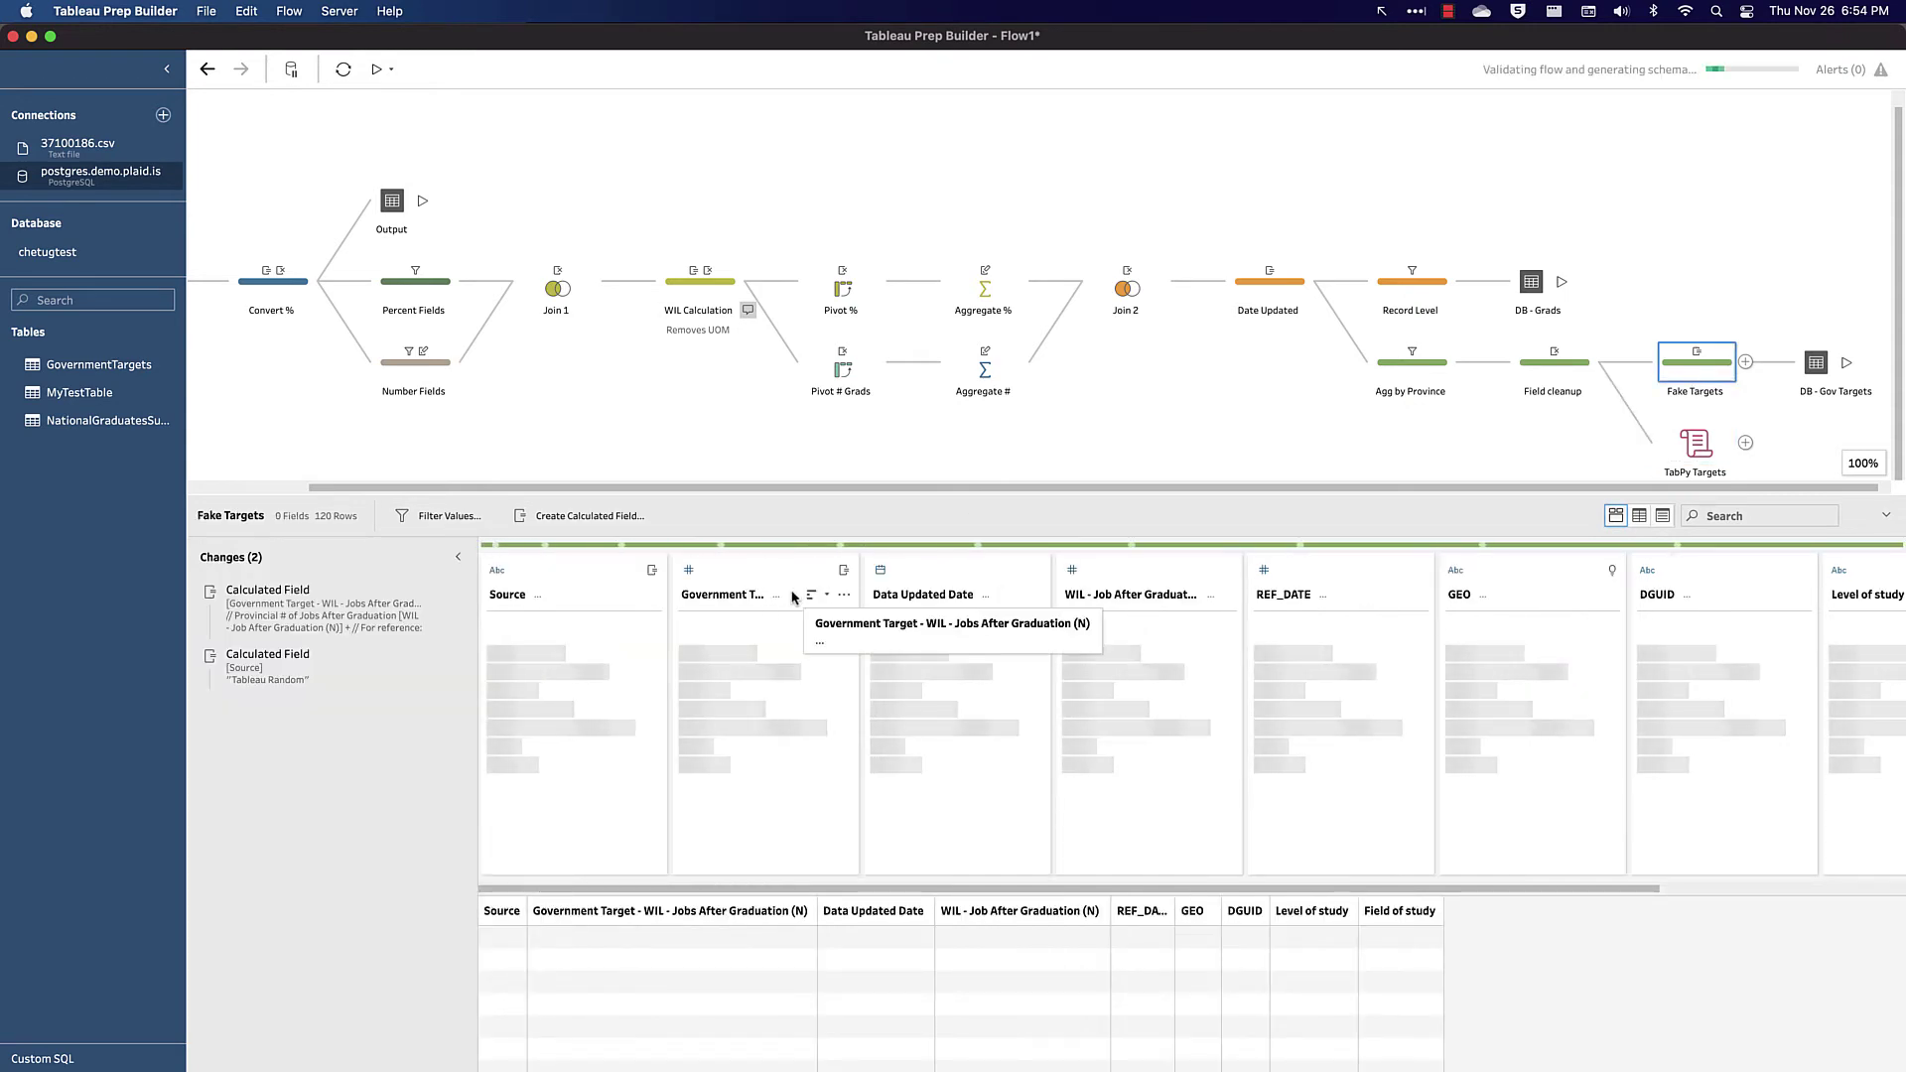
{"action": "double_click", "coordinate": [754, 596]}
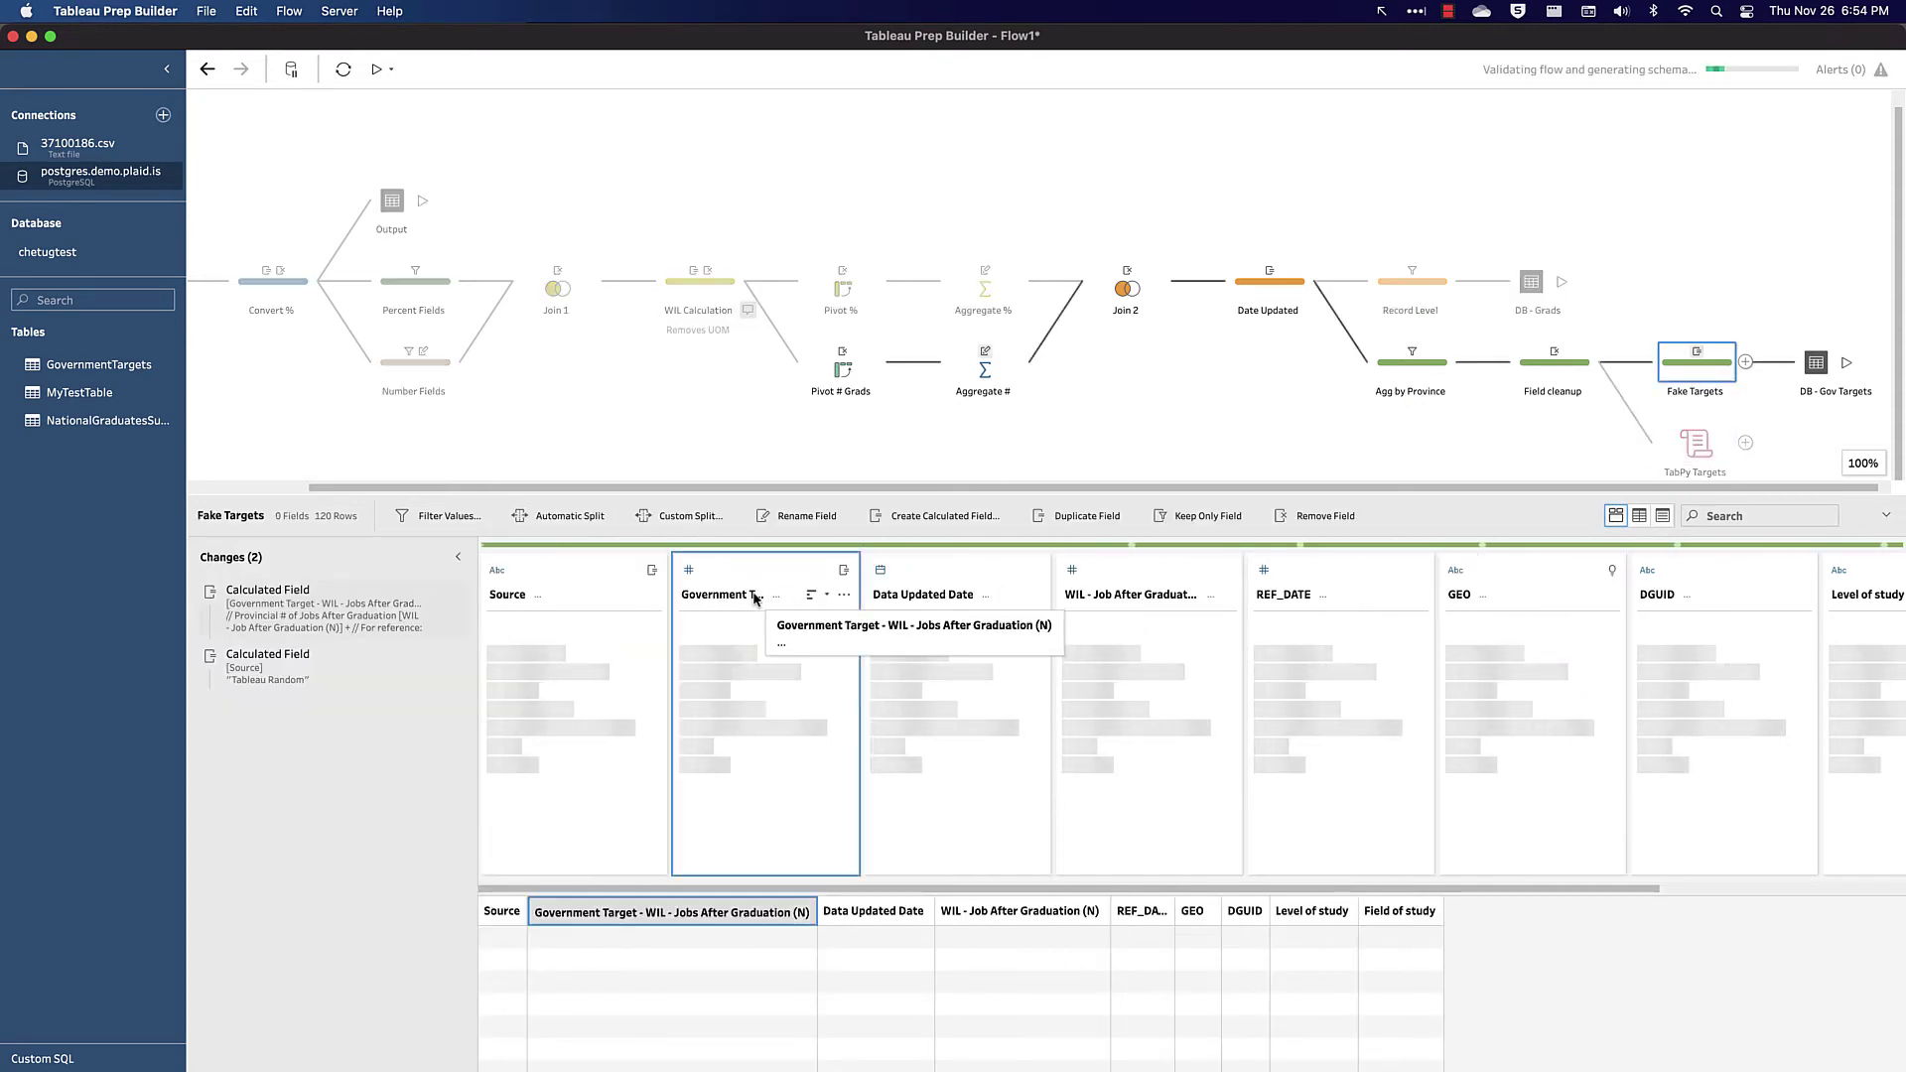
{"action": "left_click", "coordinate": [1720, 449]}
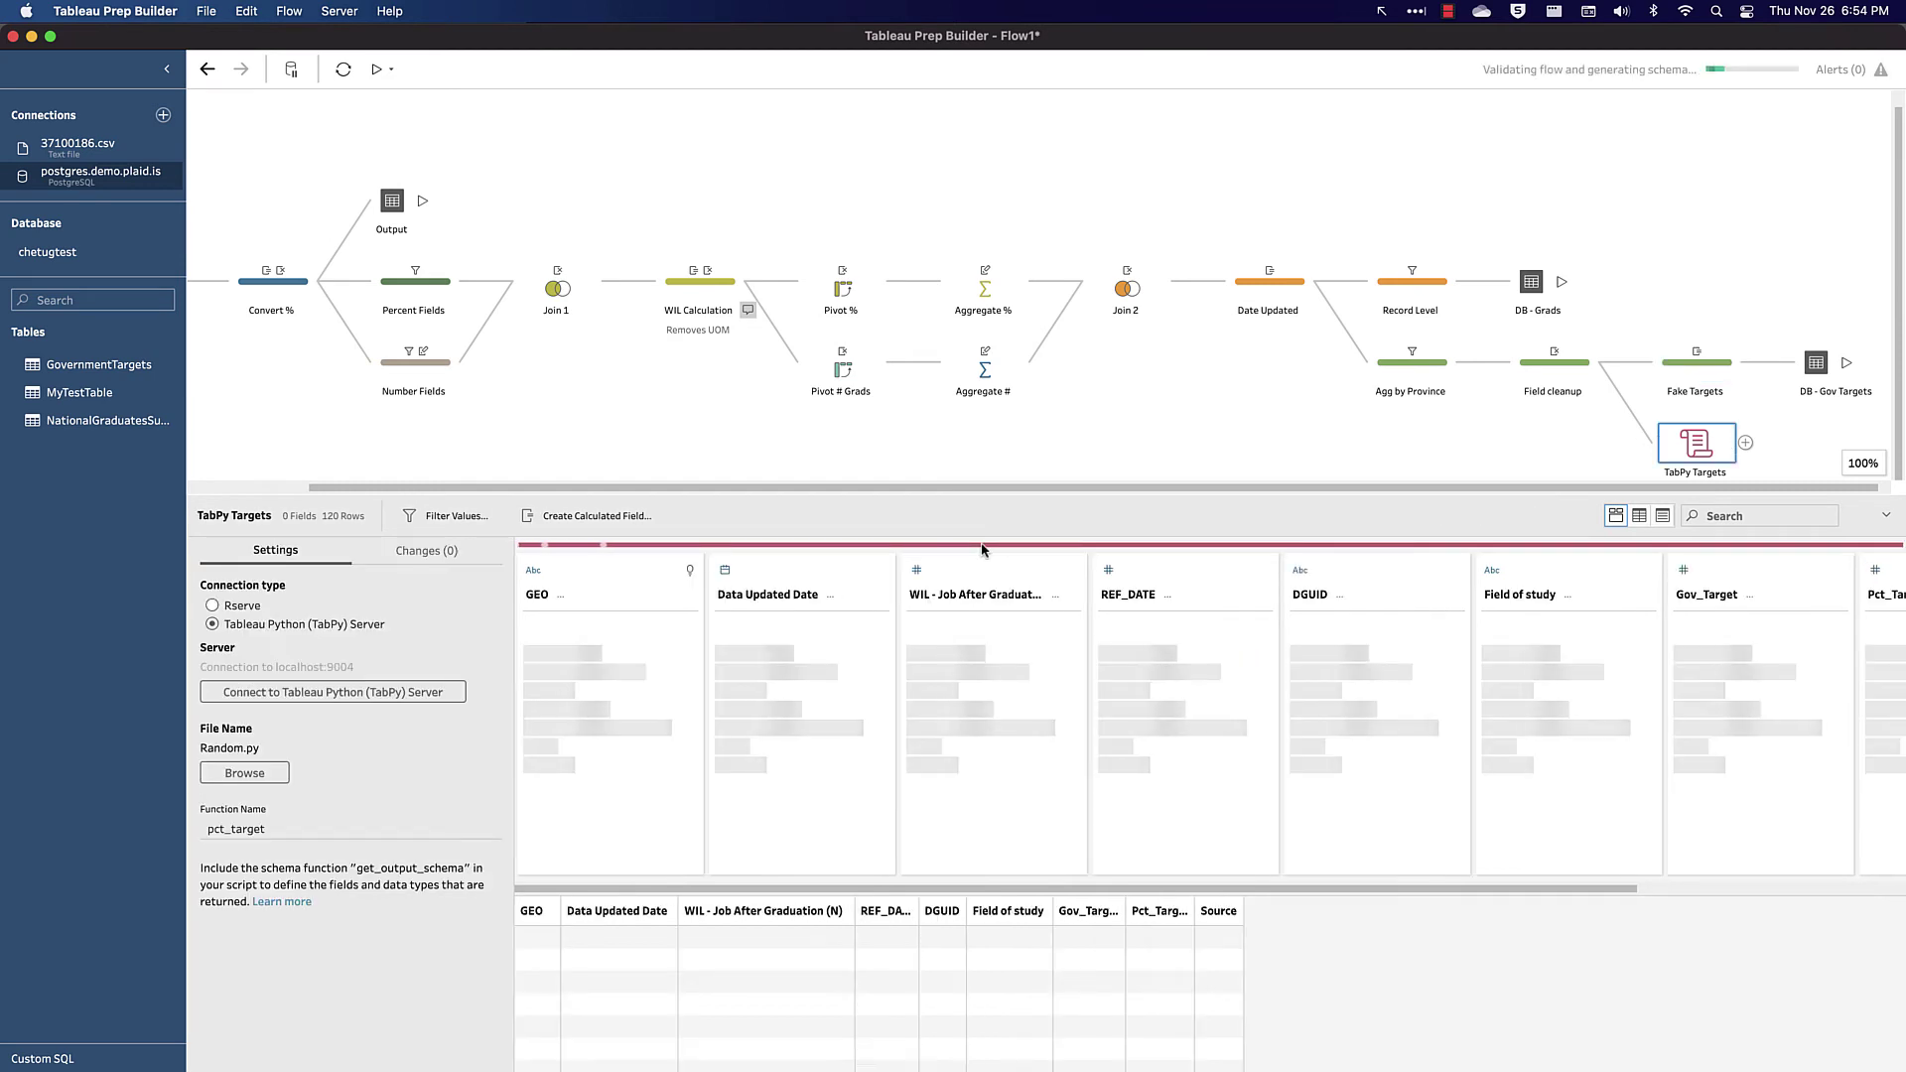
{"action": "scroll", "coordinate": [1325, 596], "scroll_direction": "right", "scroll_amount": 5}
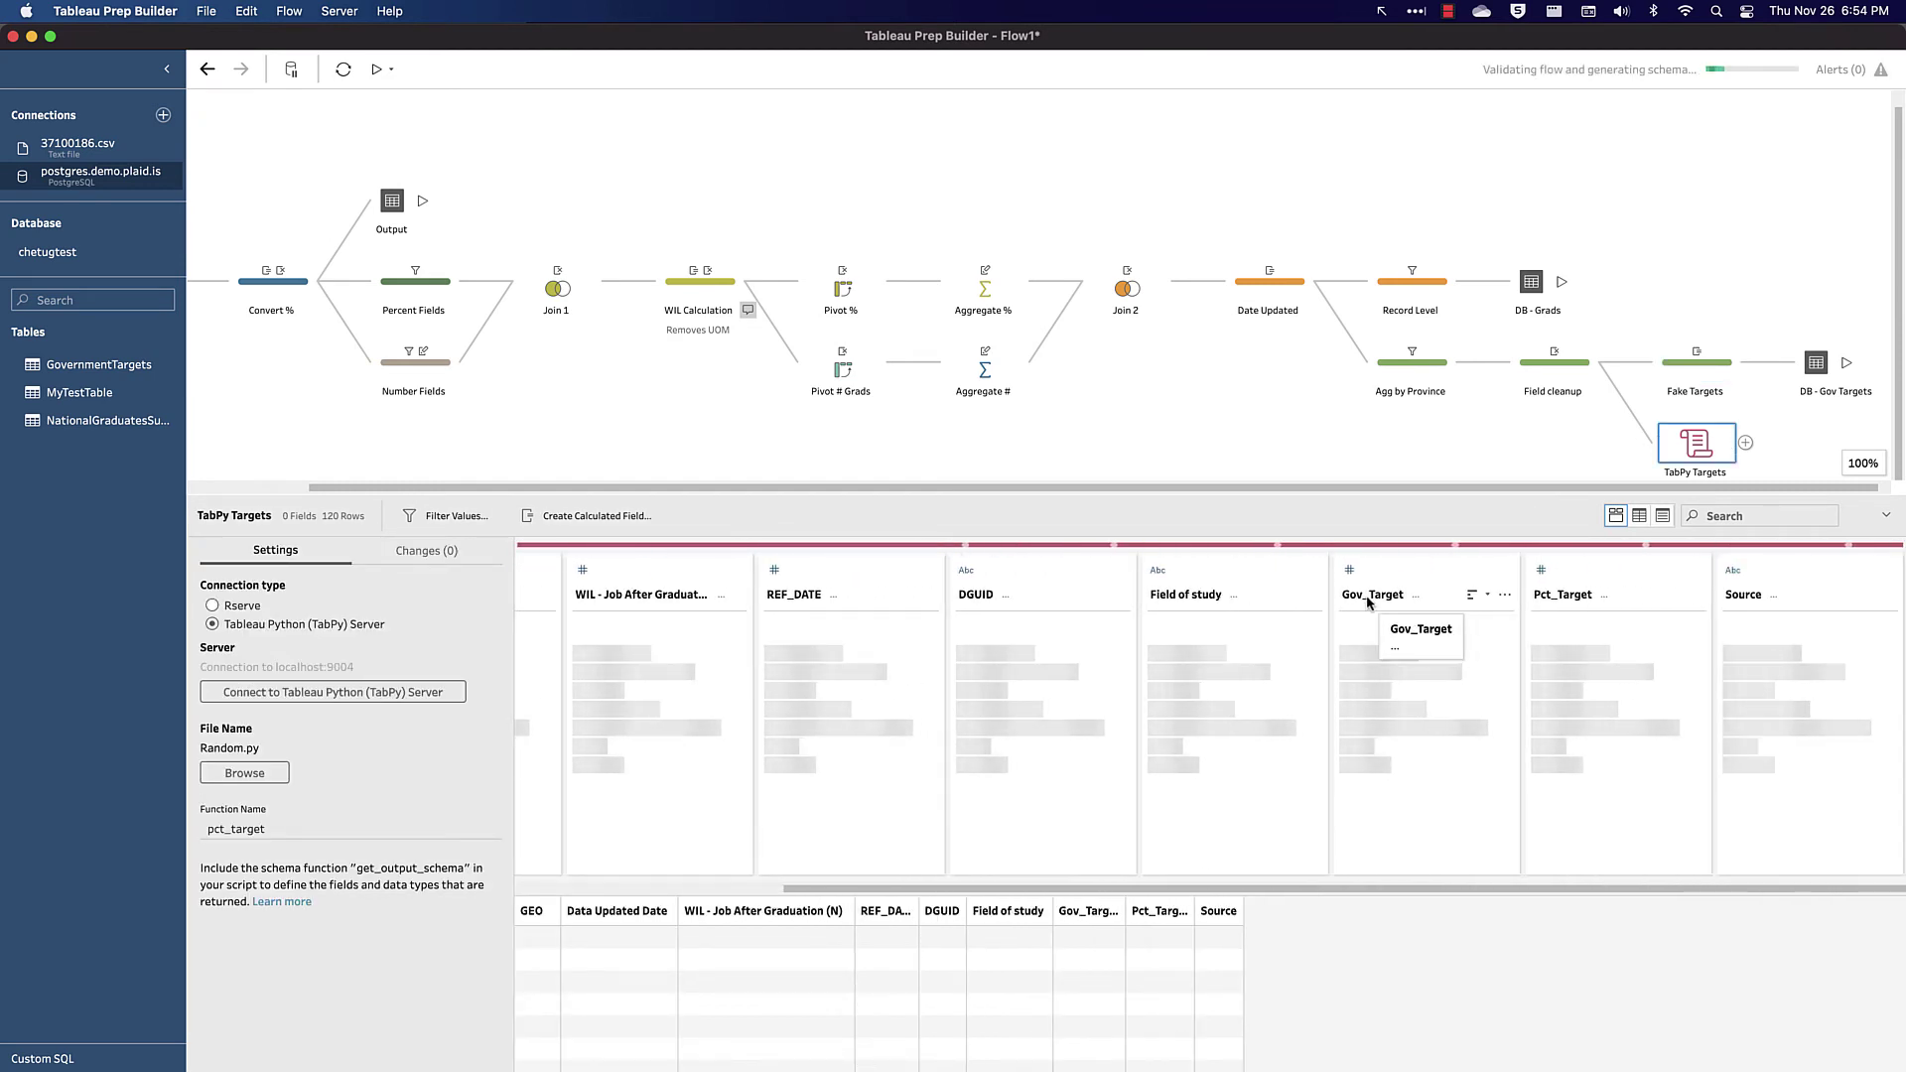
{"action": "double_click", "coordinate": [1369, 596]}
{"action": "type", "text": "WIL - Job After Graduation (N)"}
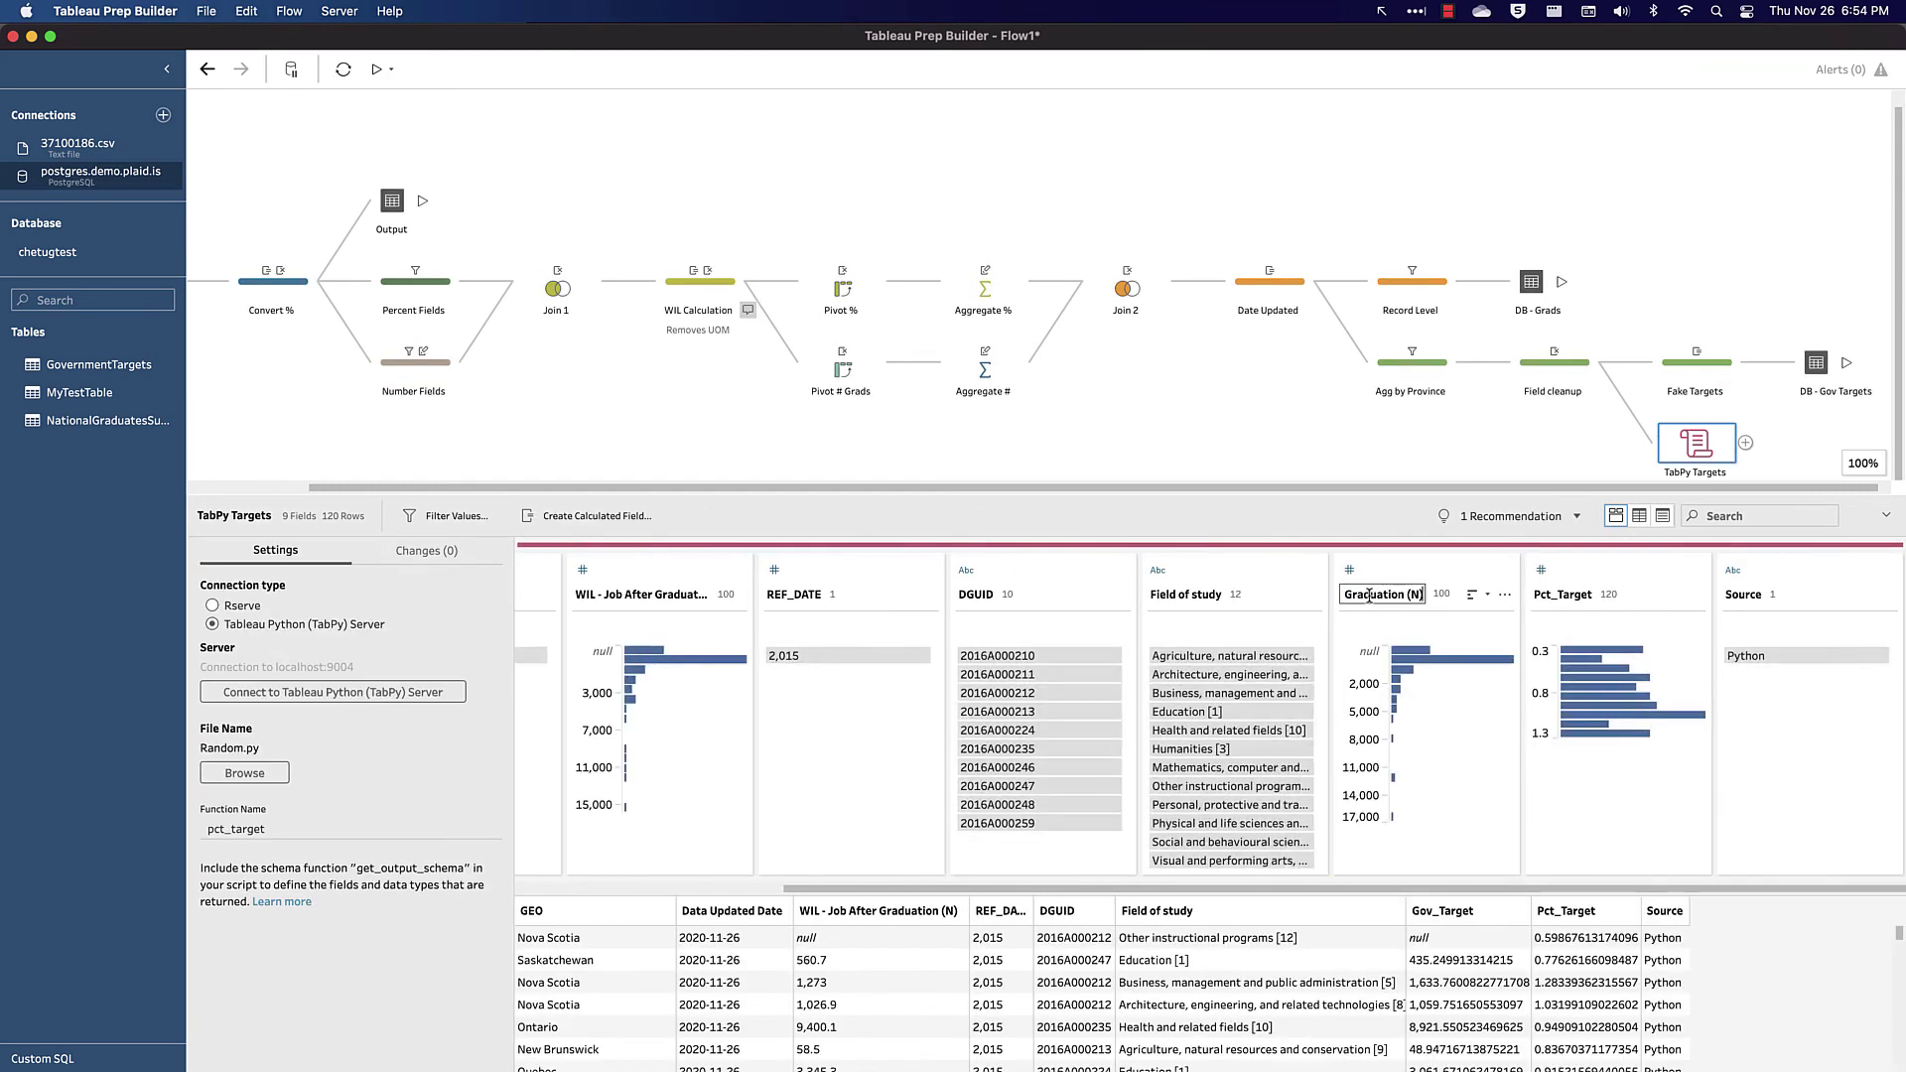
{"action": "key", "text": "Return"}
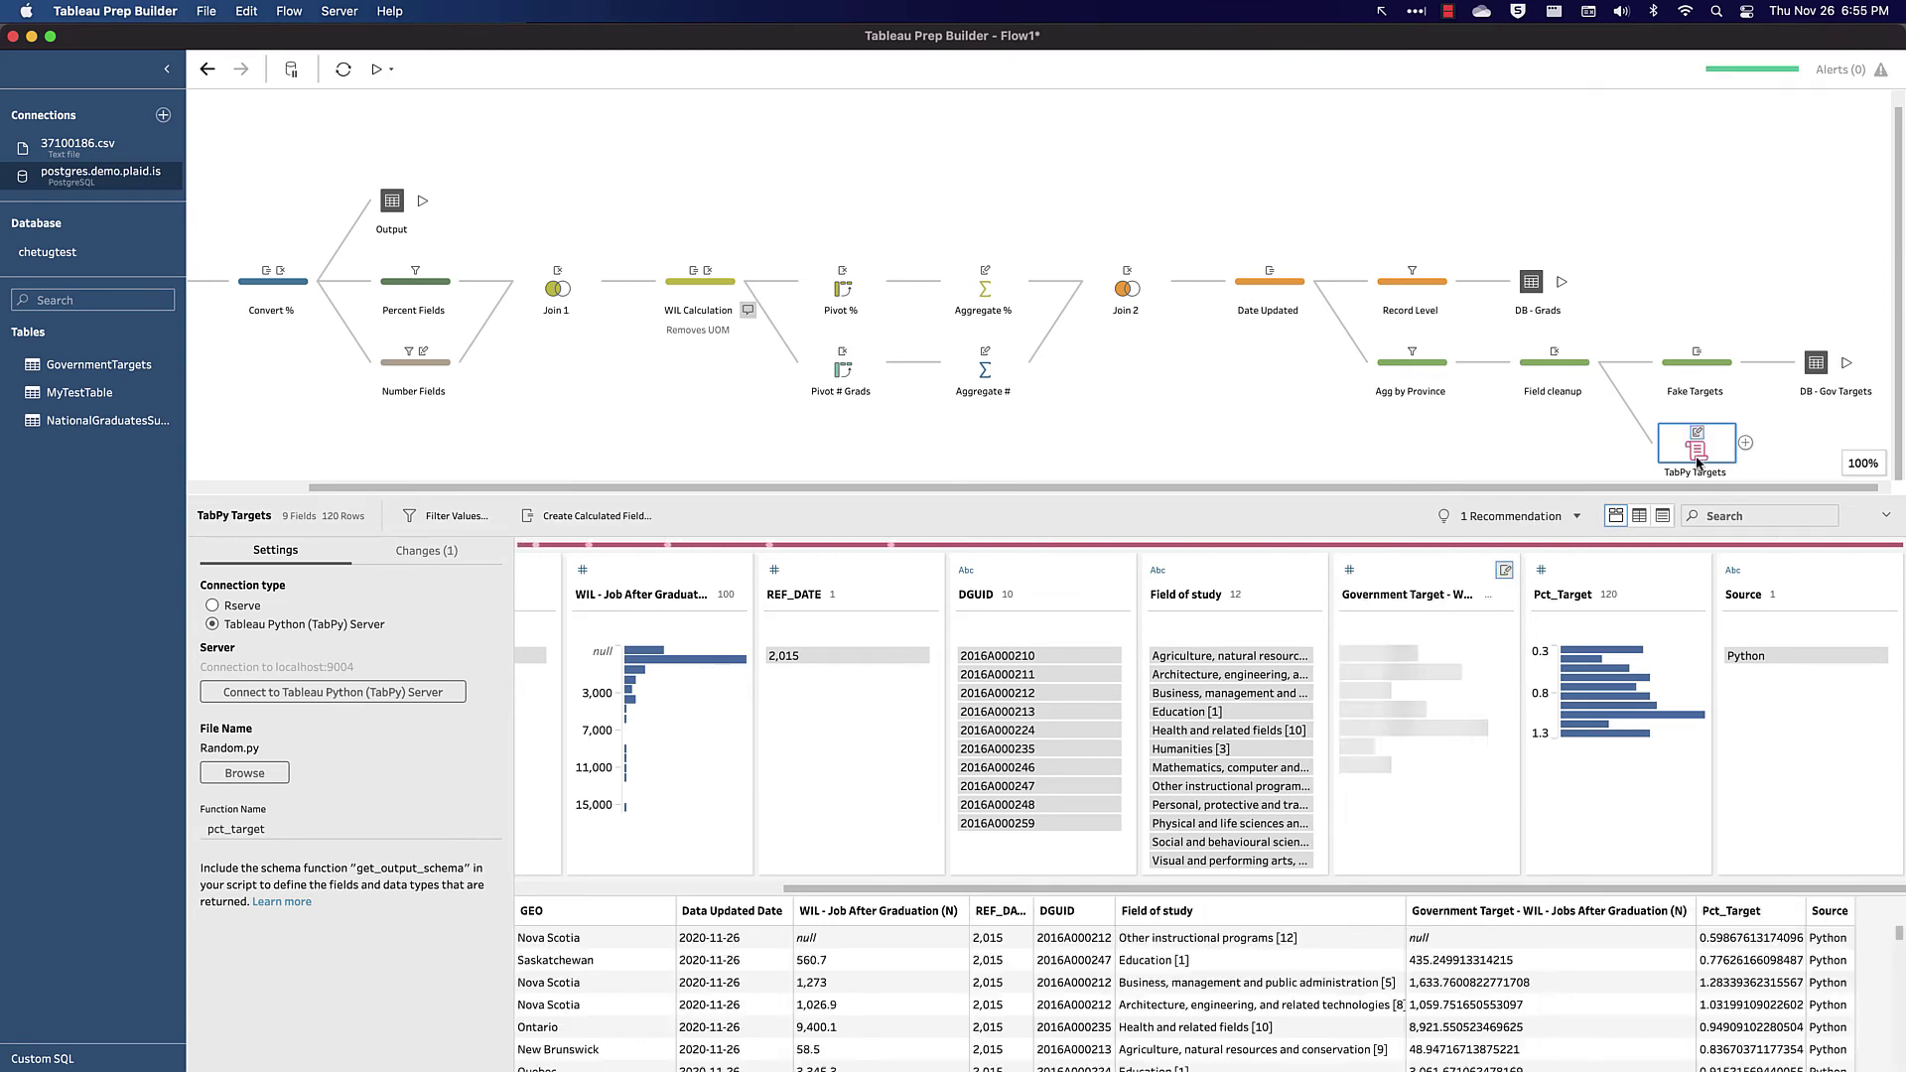
{"action": "left_click_drag", "start_coordinate": [1698, 459], "coordinate": [1732, 435]}
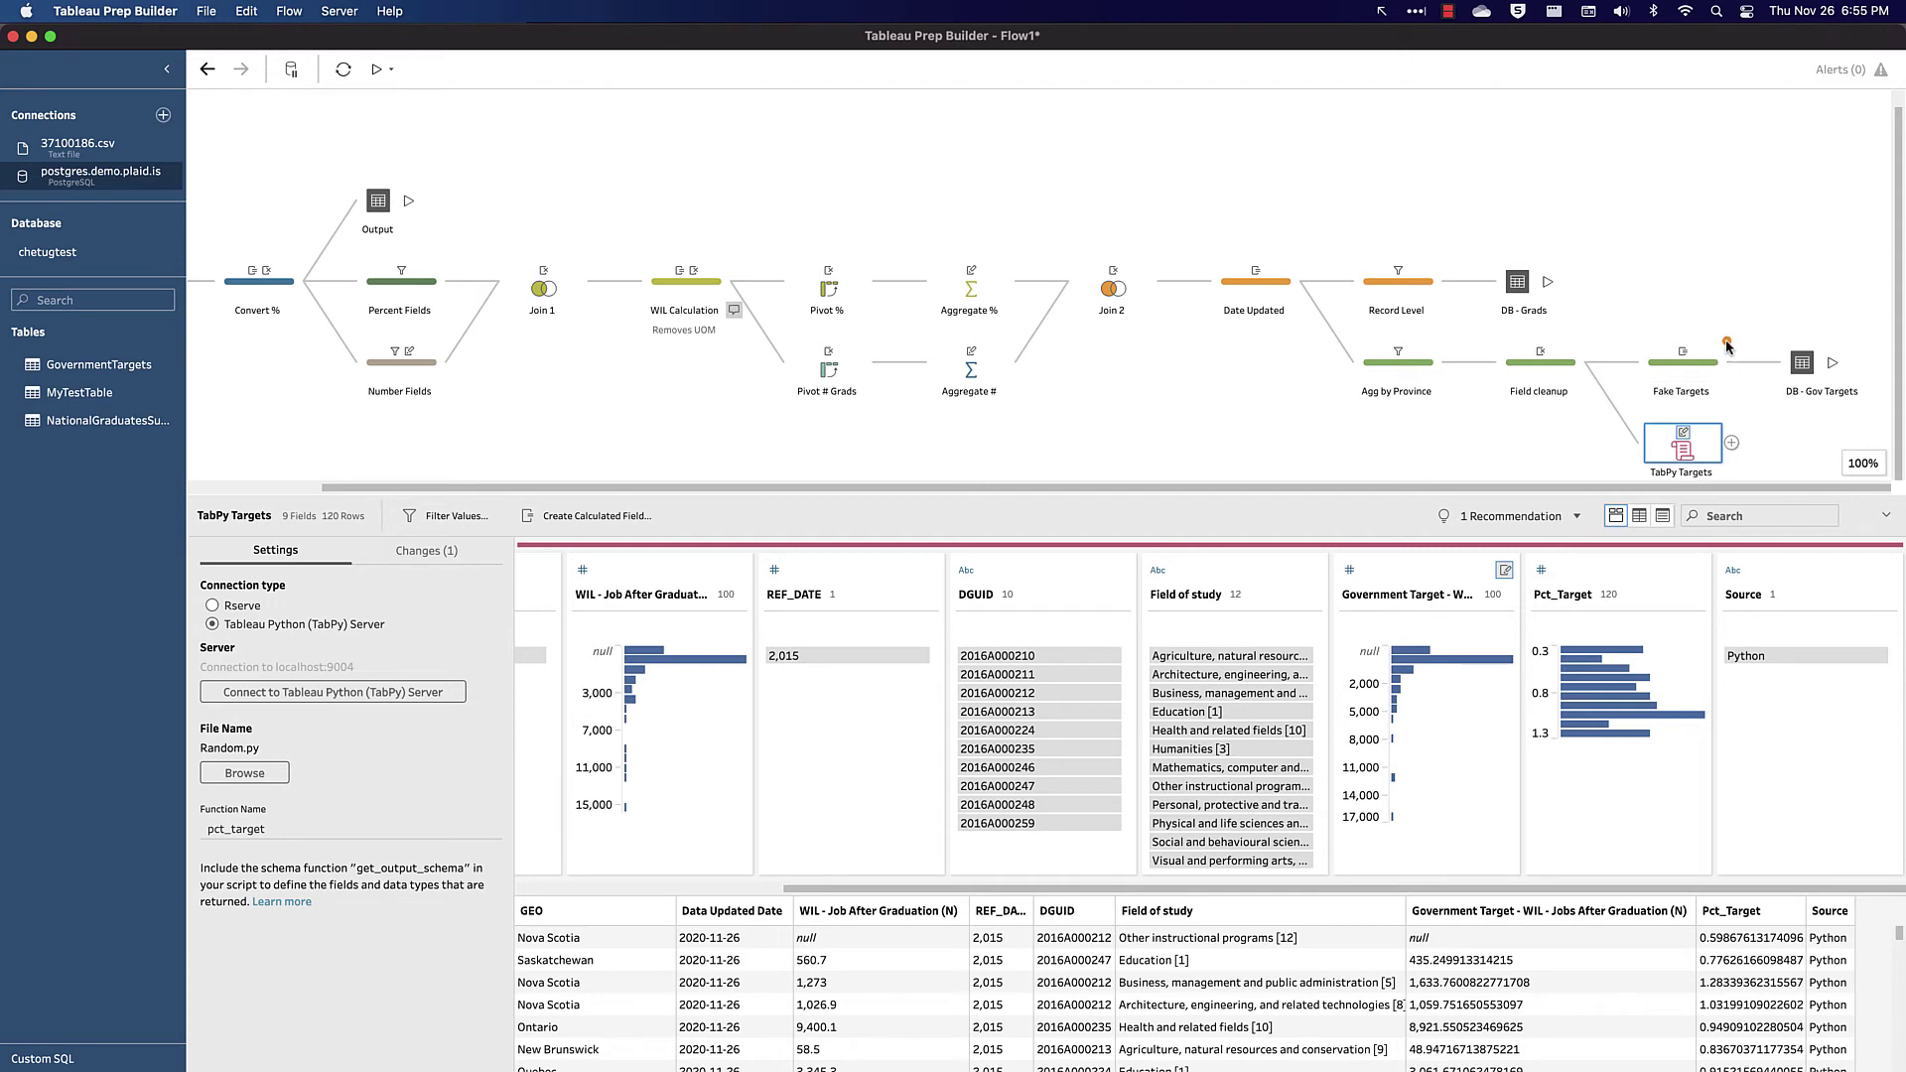
Insert Union 1 after Fake Targets and add TabPy Targets as its second input
{"action": "left_click", "coordinate": [1747, 364]}
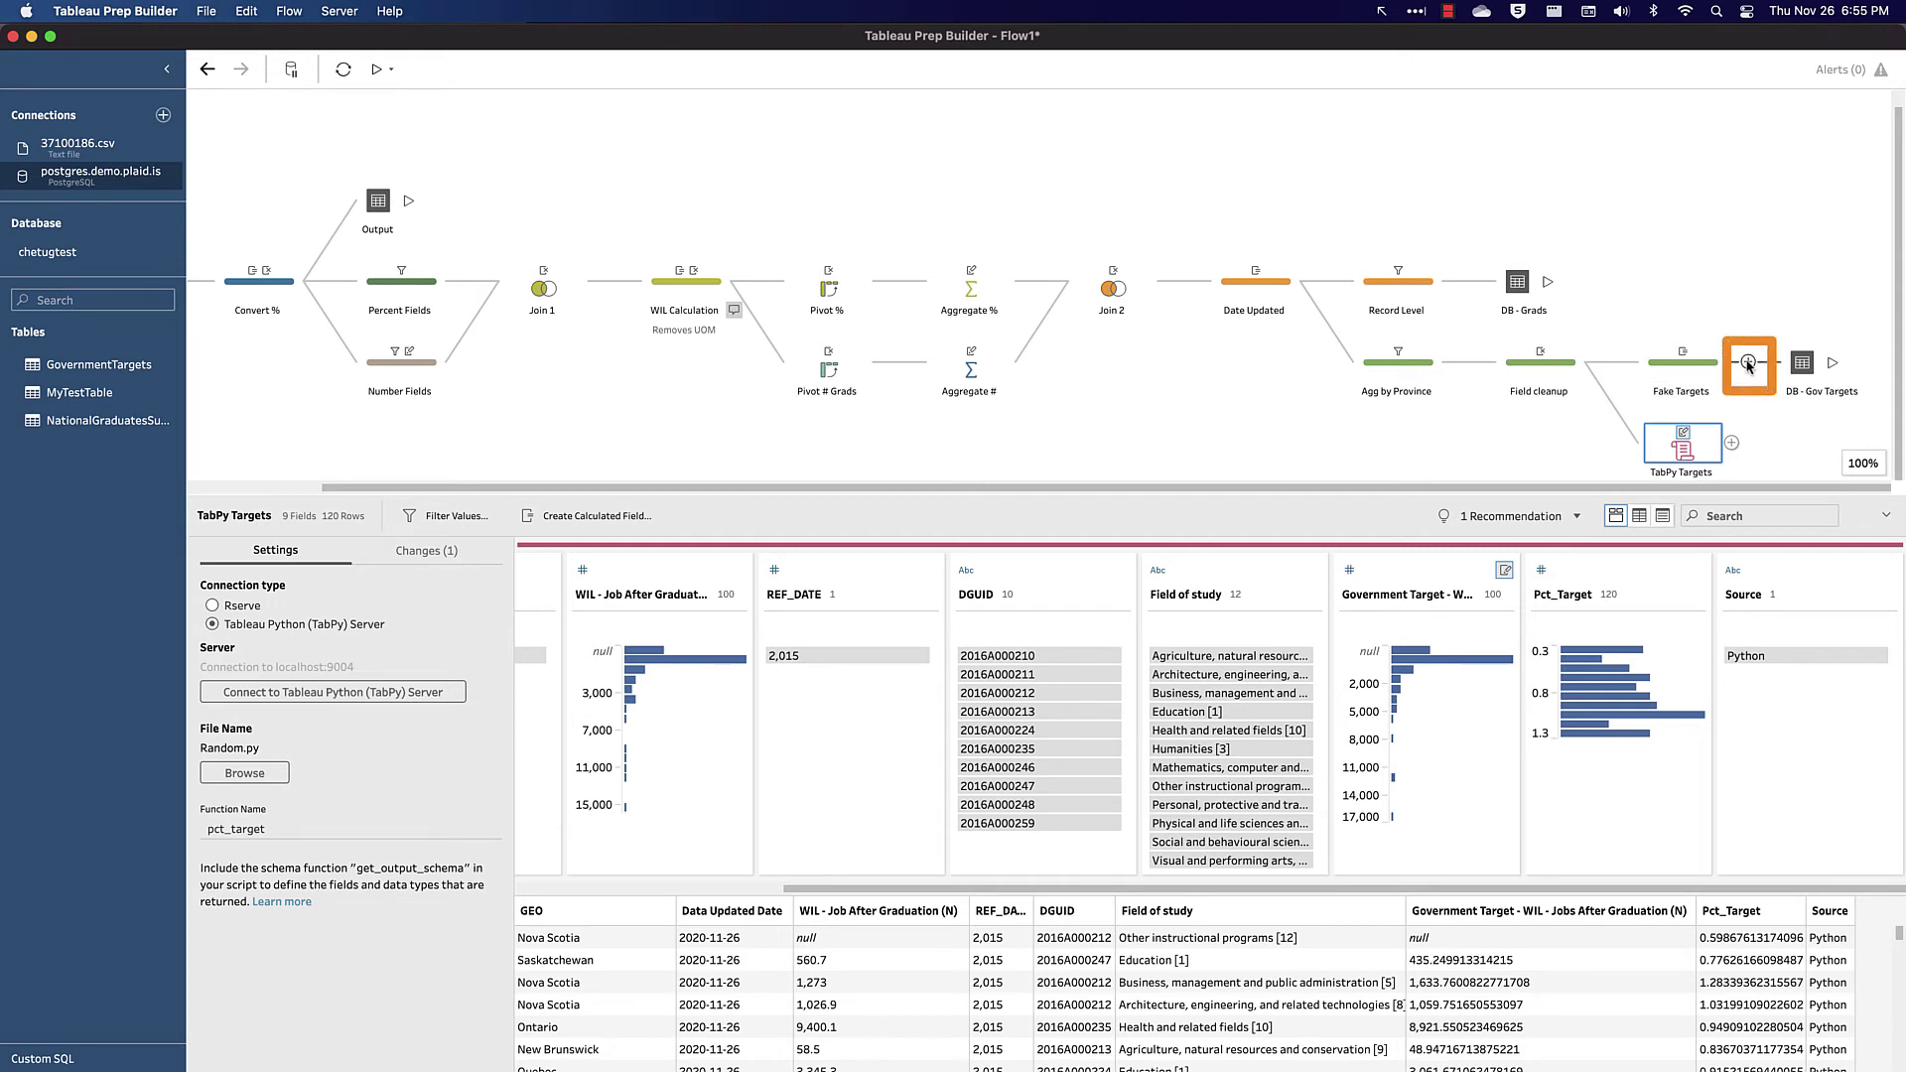
{"action": "left_click", "coordinate": [1748, 364]}
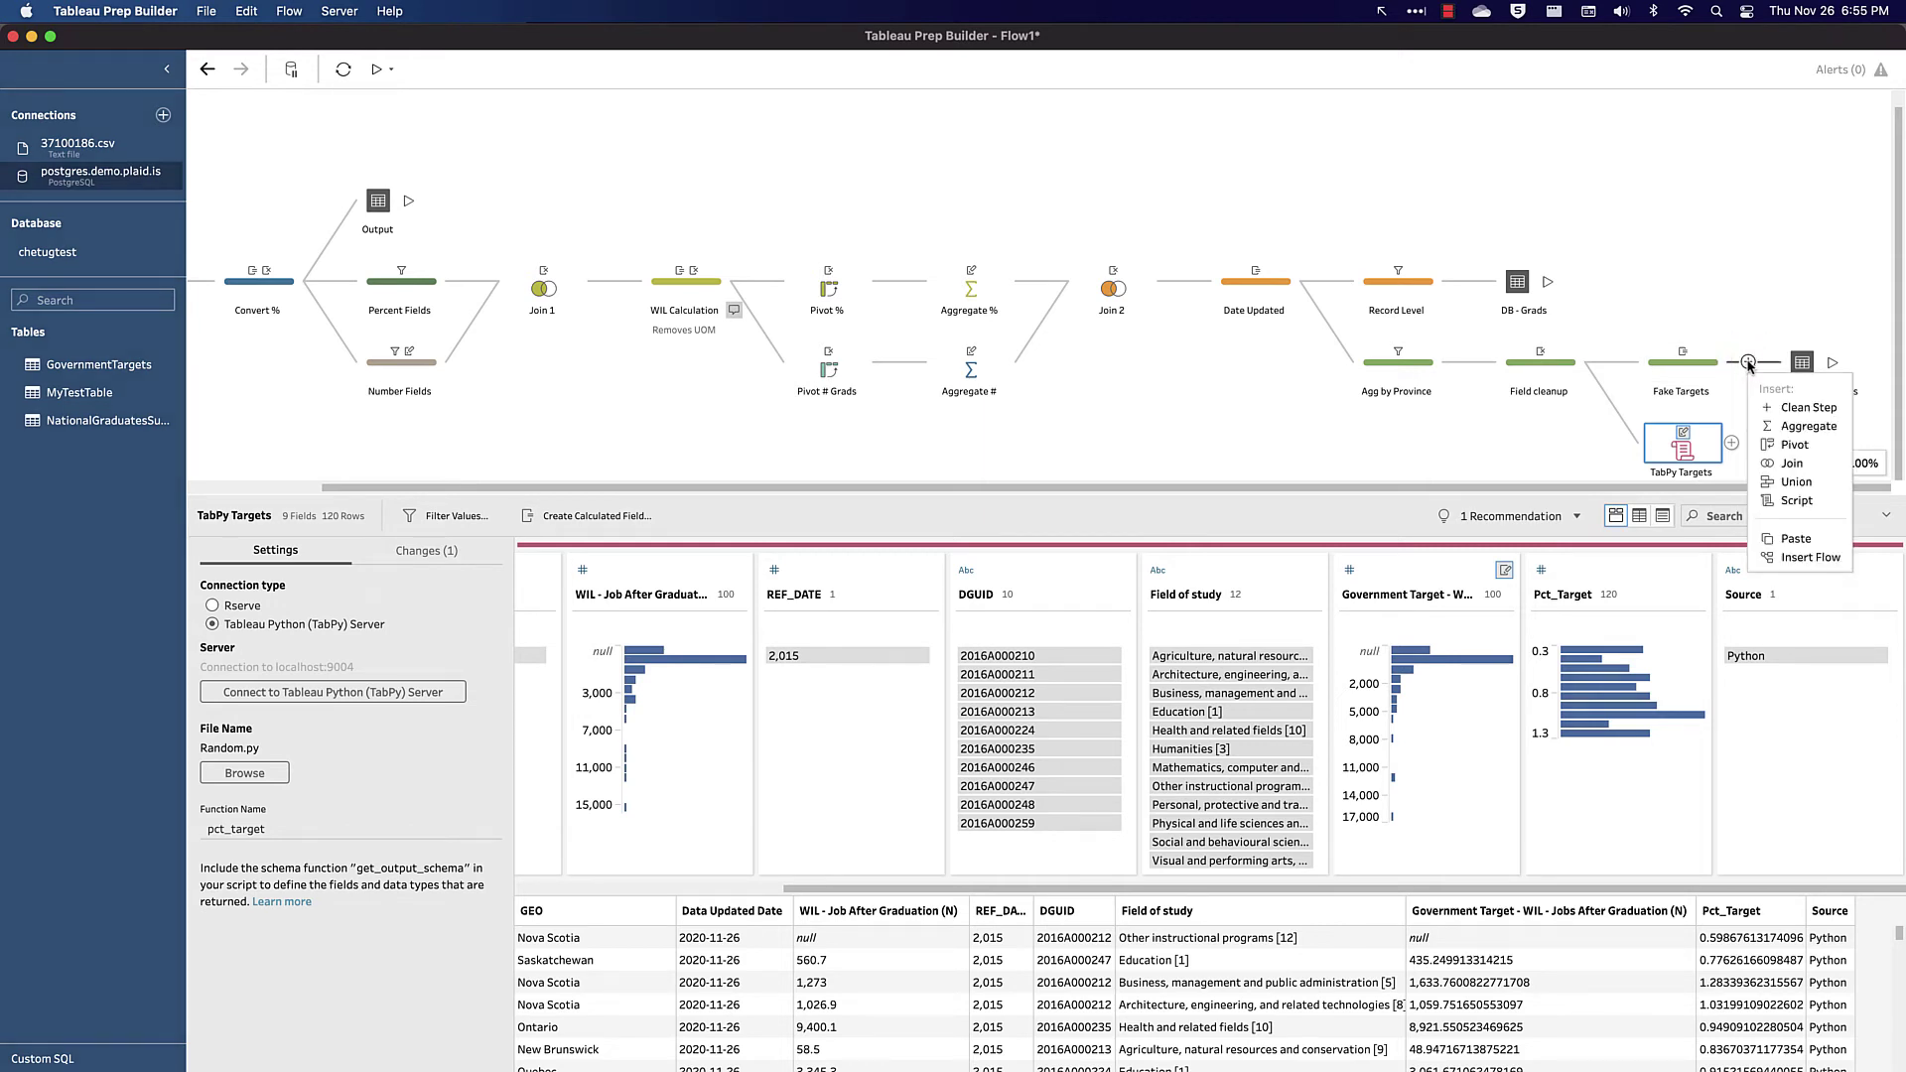
{"action": "left_click", "coordinate": [1793, 483]}
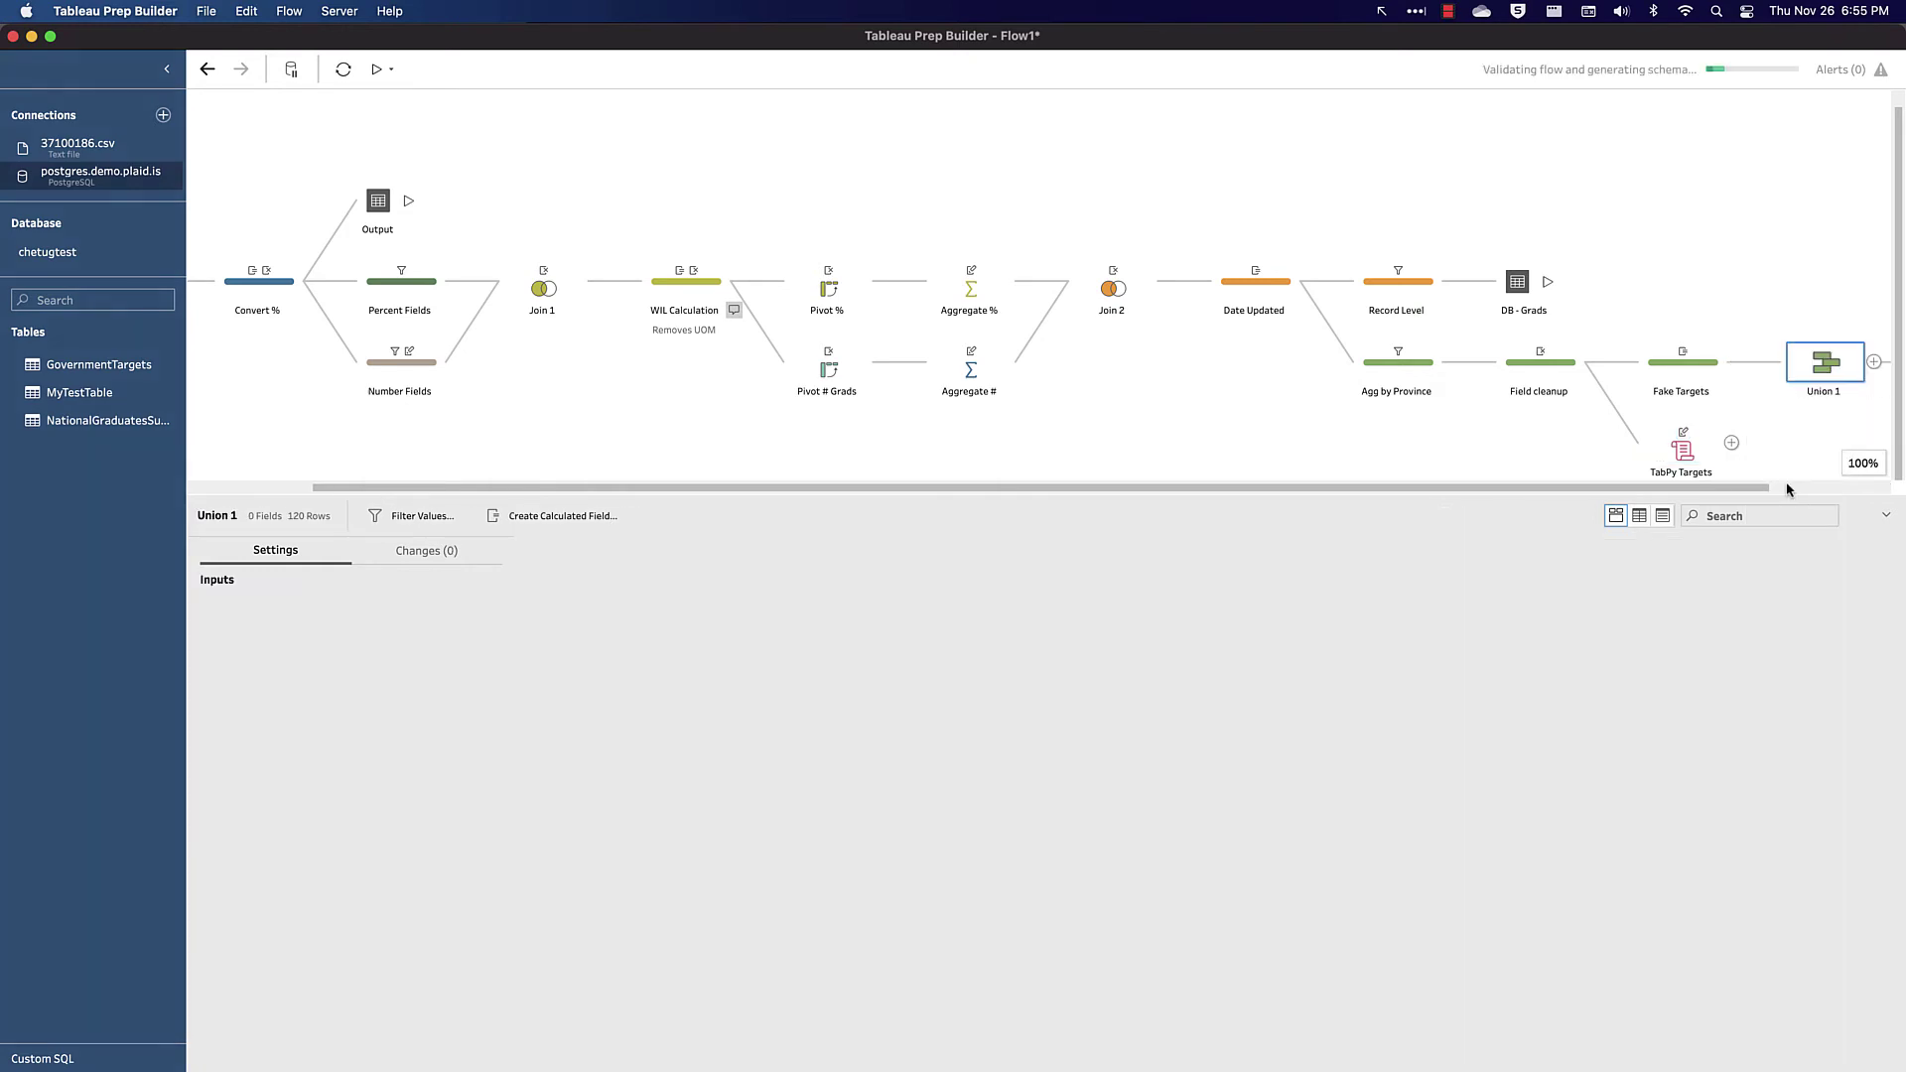
{"action": "left_click_drag", "start_coordinate": [1711, 454], "coordinate": [1638, 367]}
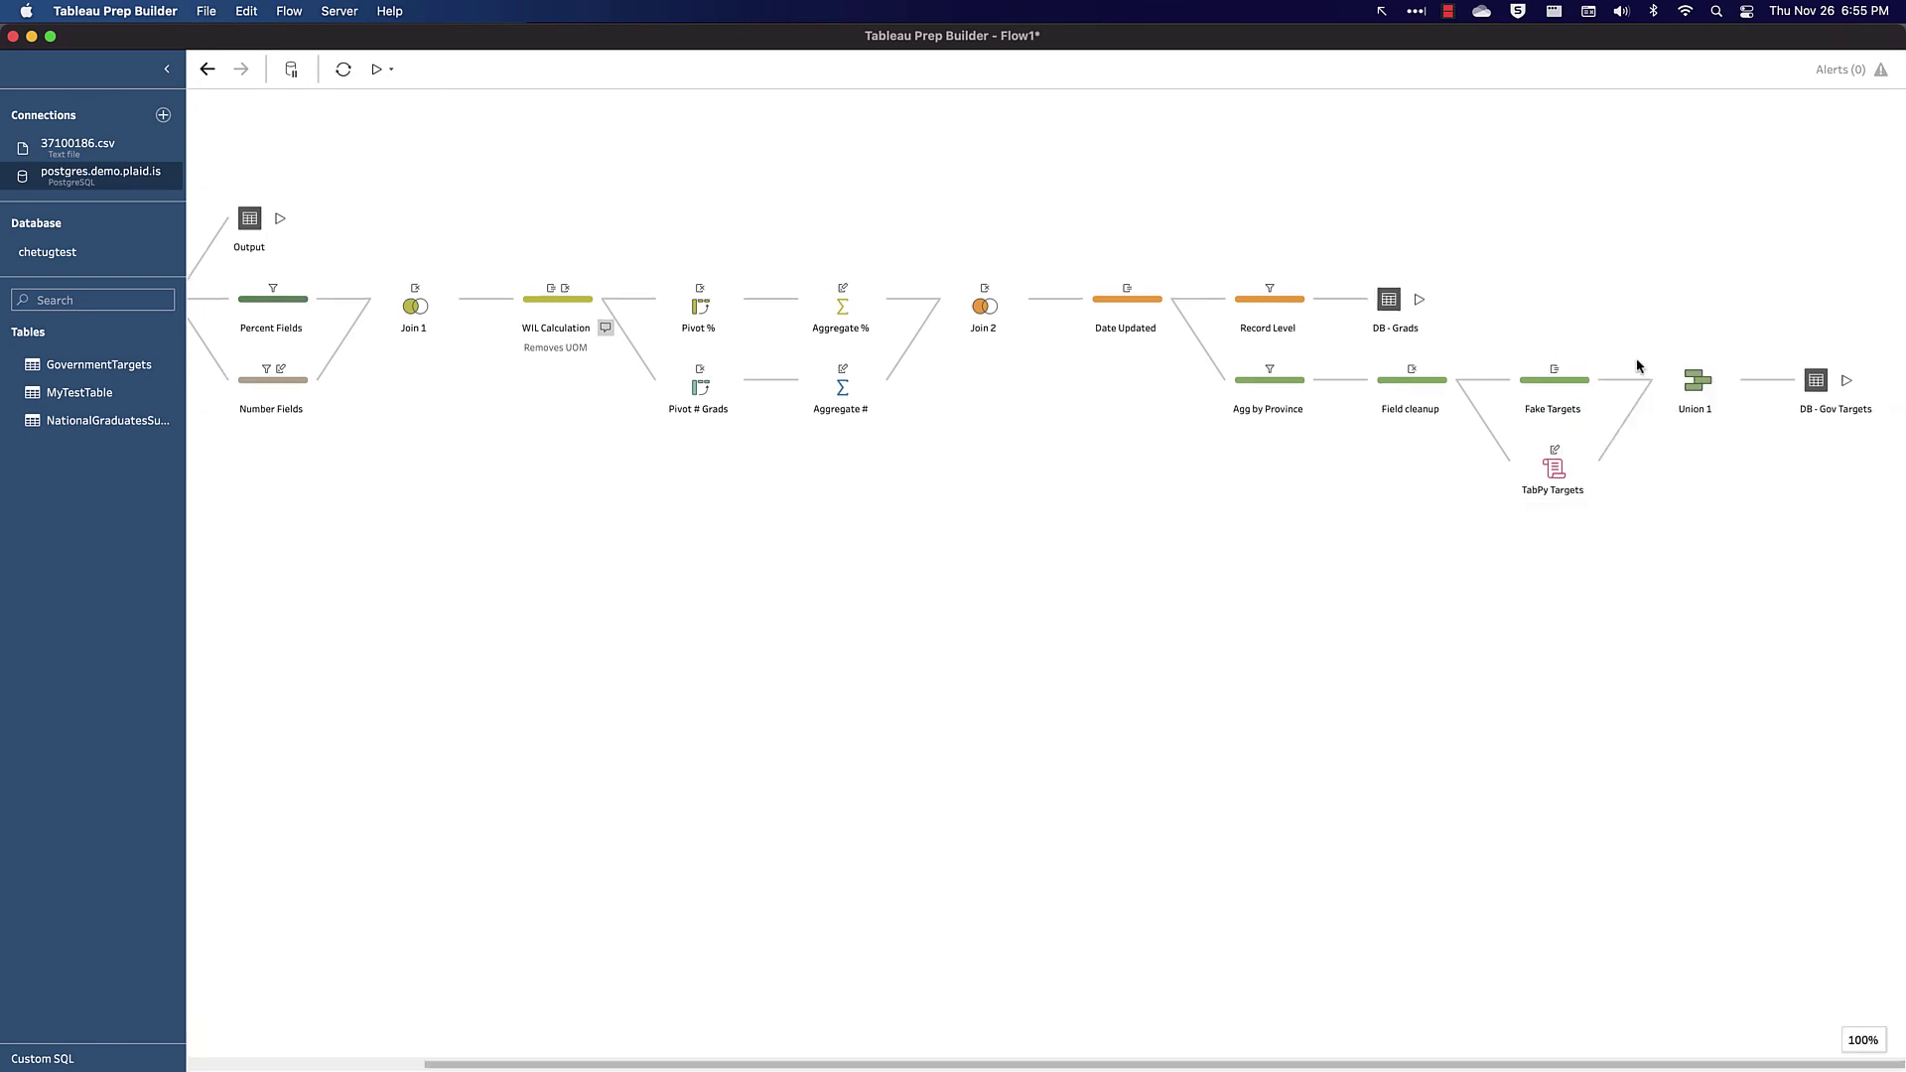
Run the DB - Gov Targets output and close the Finished Running Flow dialog
{"action": "left_click", "coordinate": [1850, 385]}
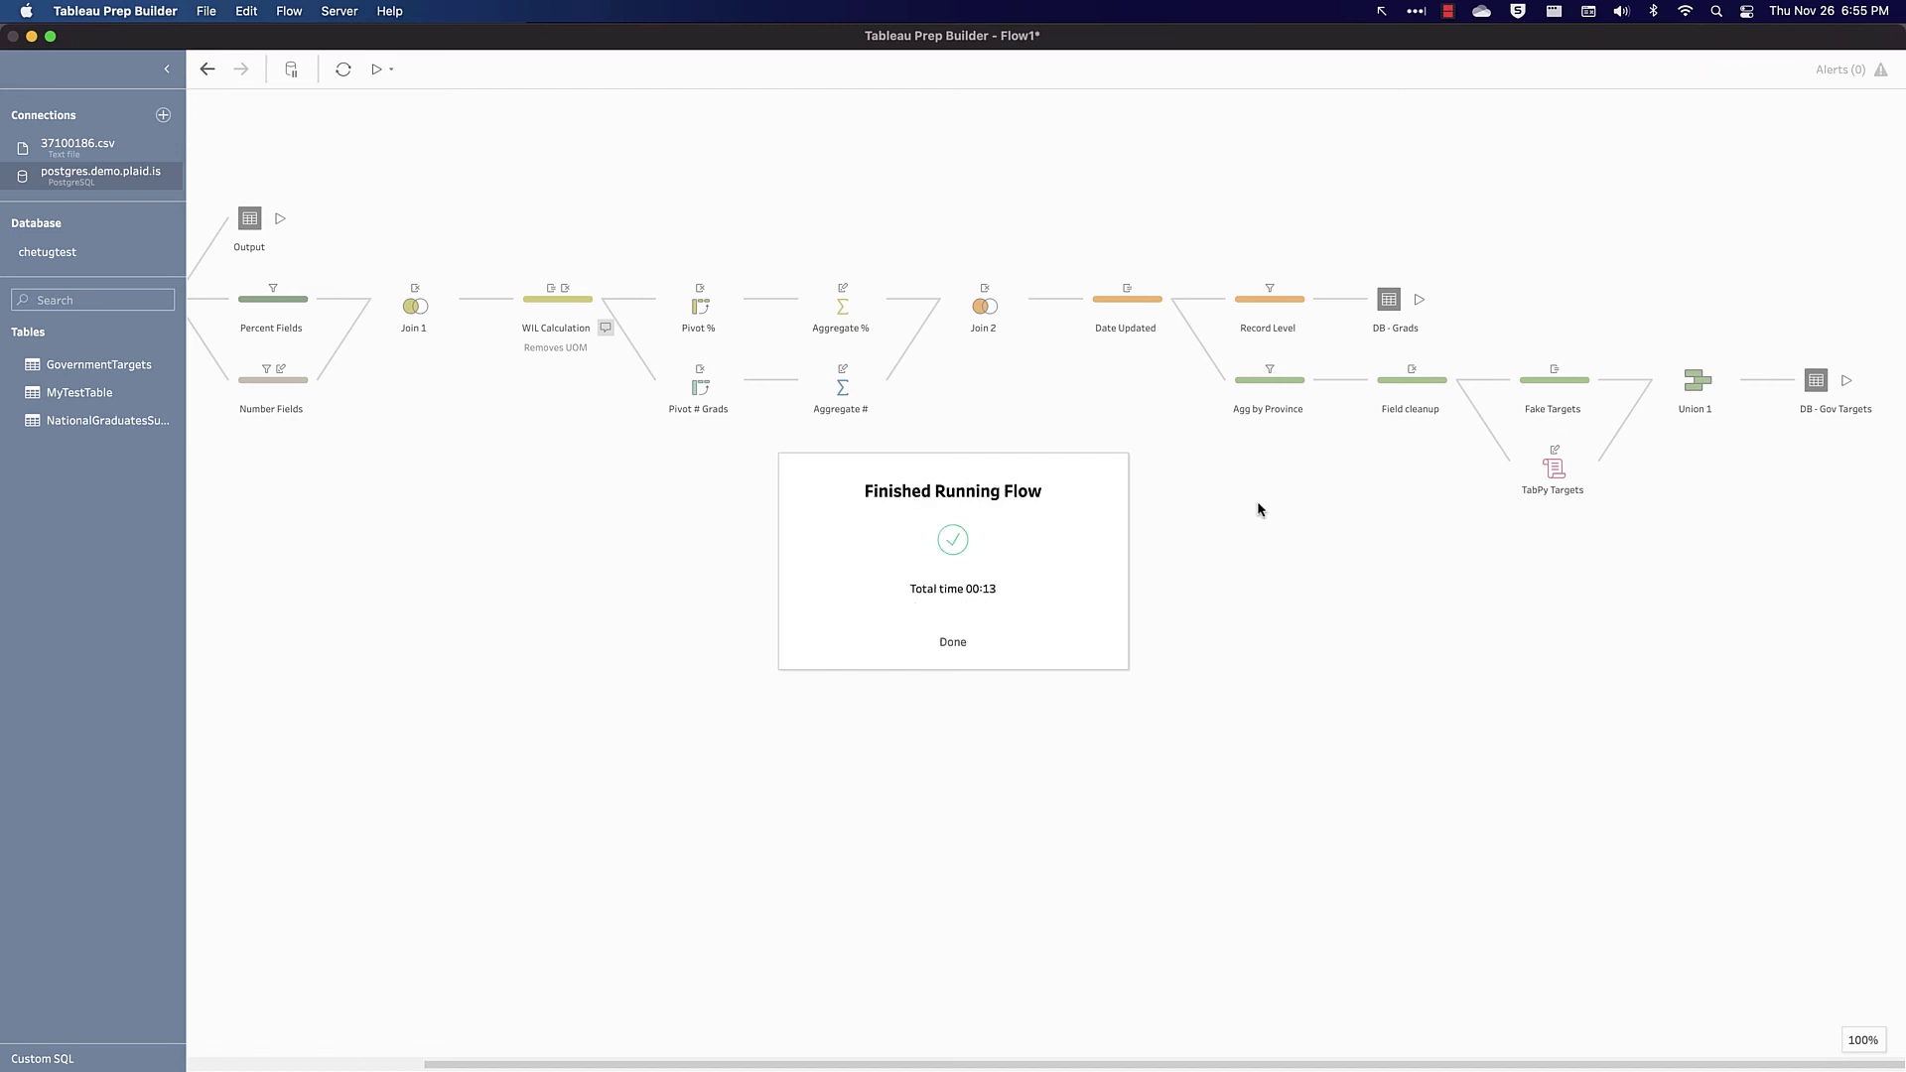
{"action": "left_click", "coordinate": [953, 642]}
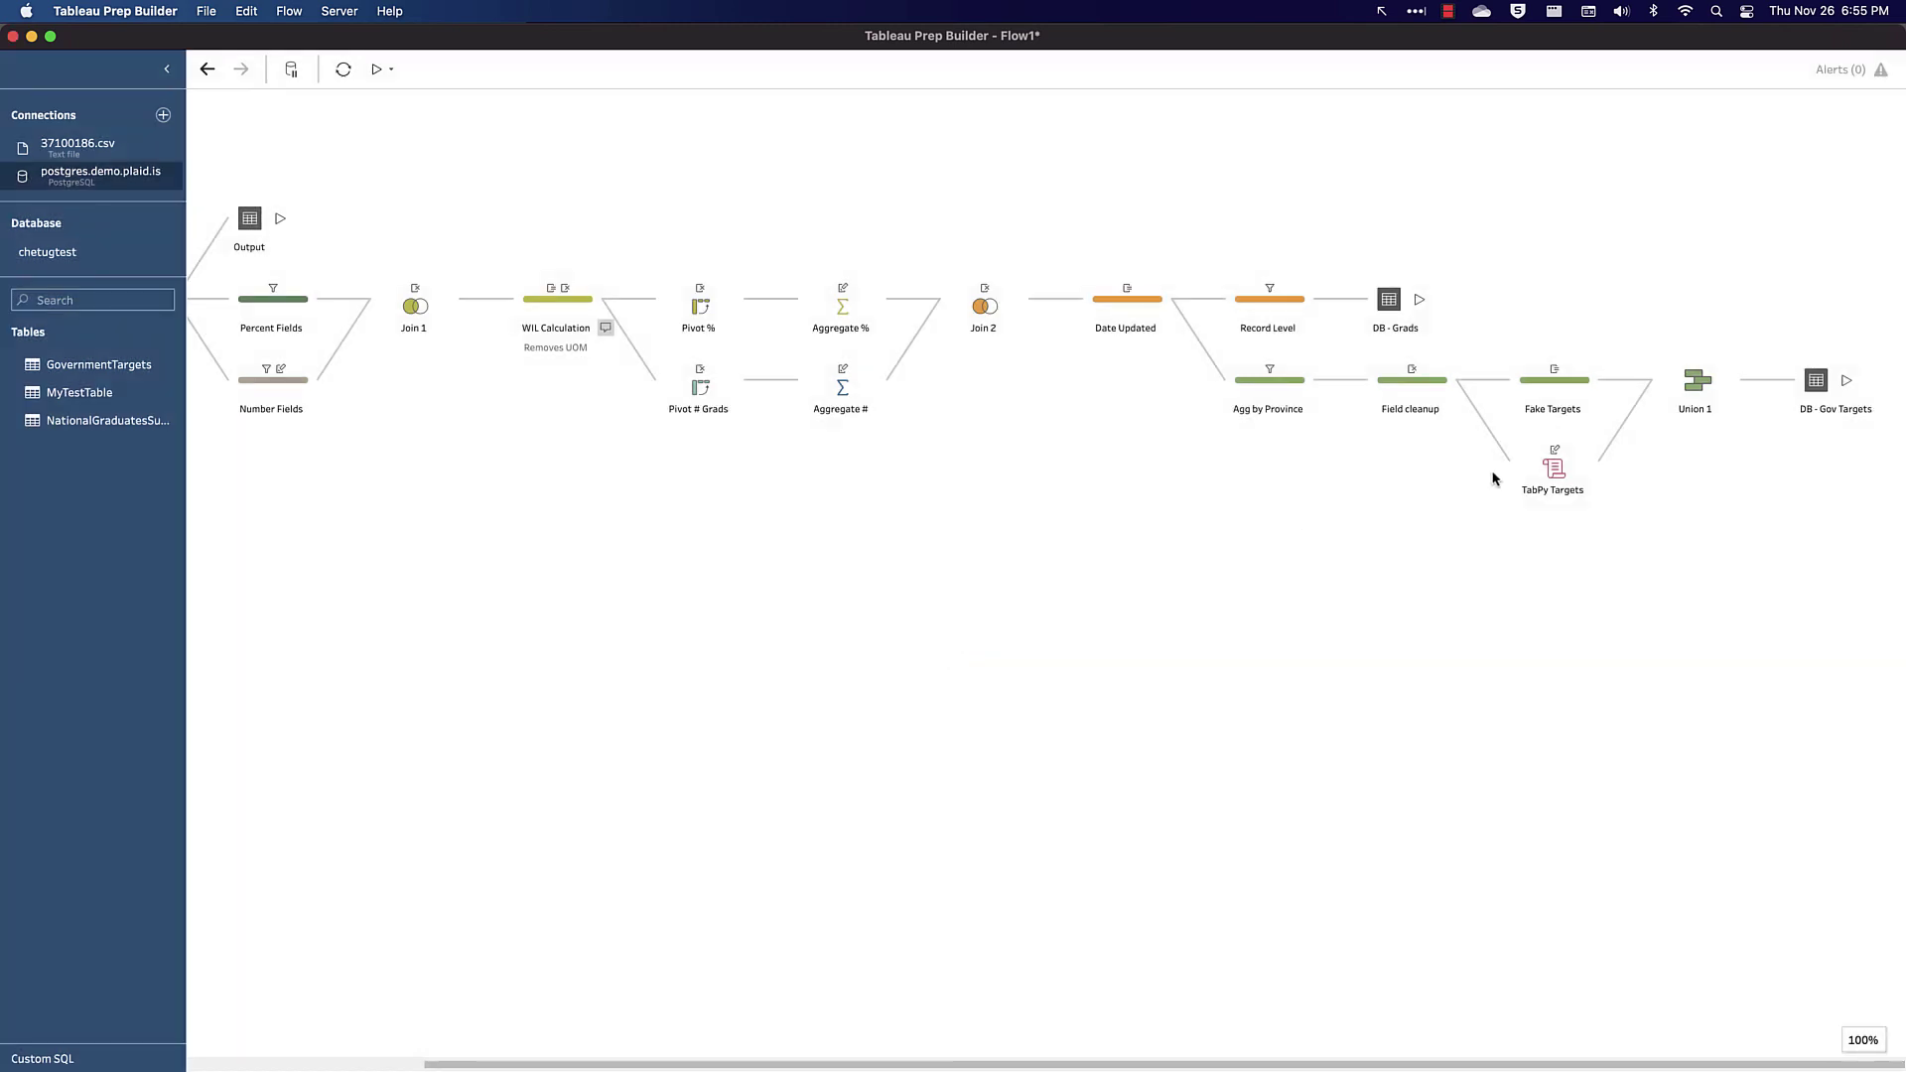
Go to the Ex1: Visual - Targets vs Actuals worksheet behind the dot plot and refresh the NGS vs Gov Targets data source
{"action": "key", "text": "super+Tab"}
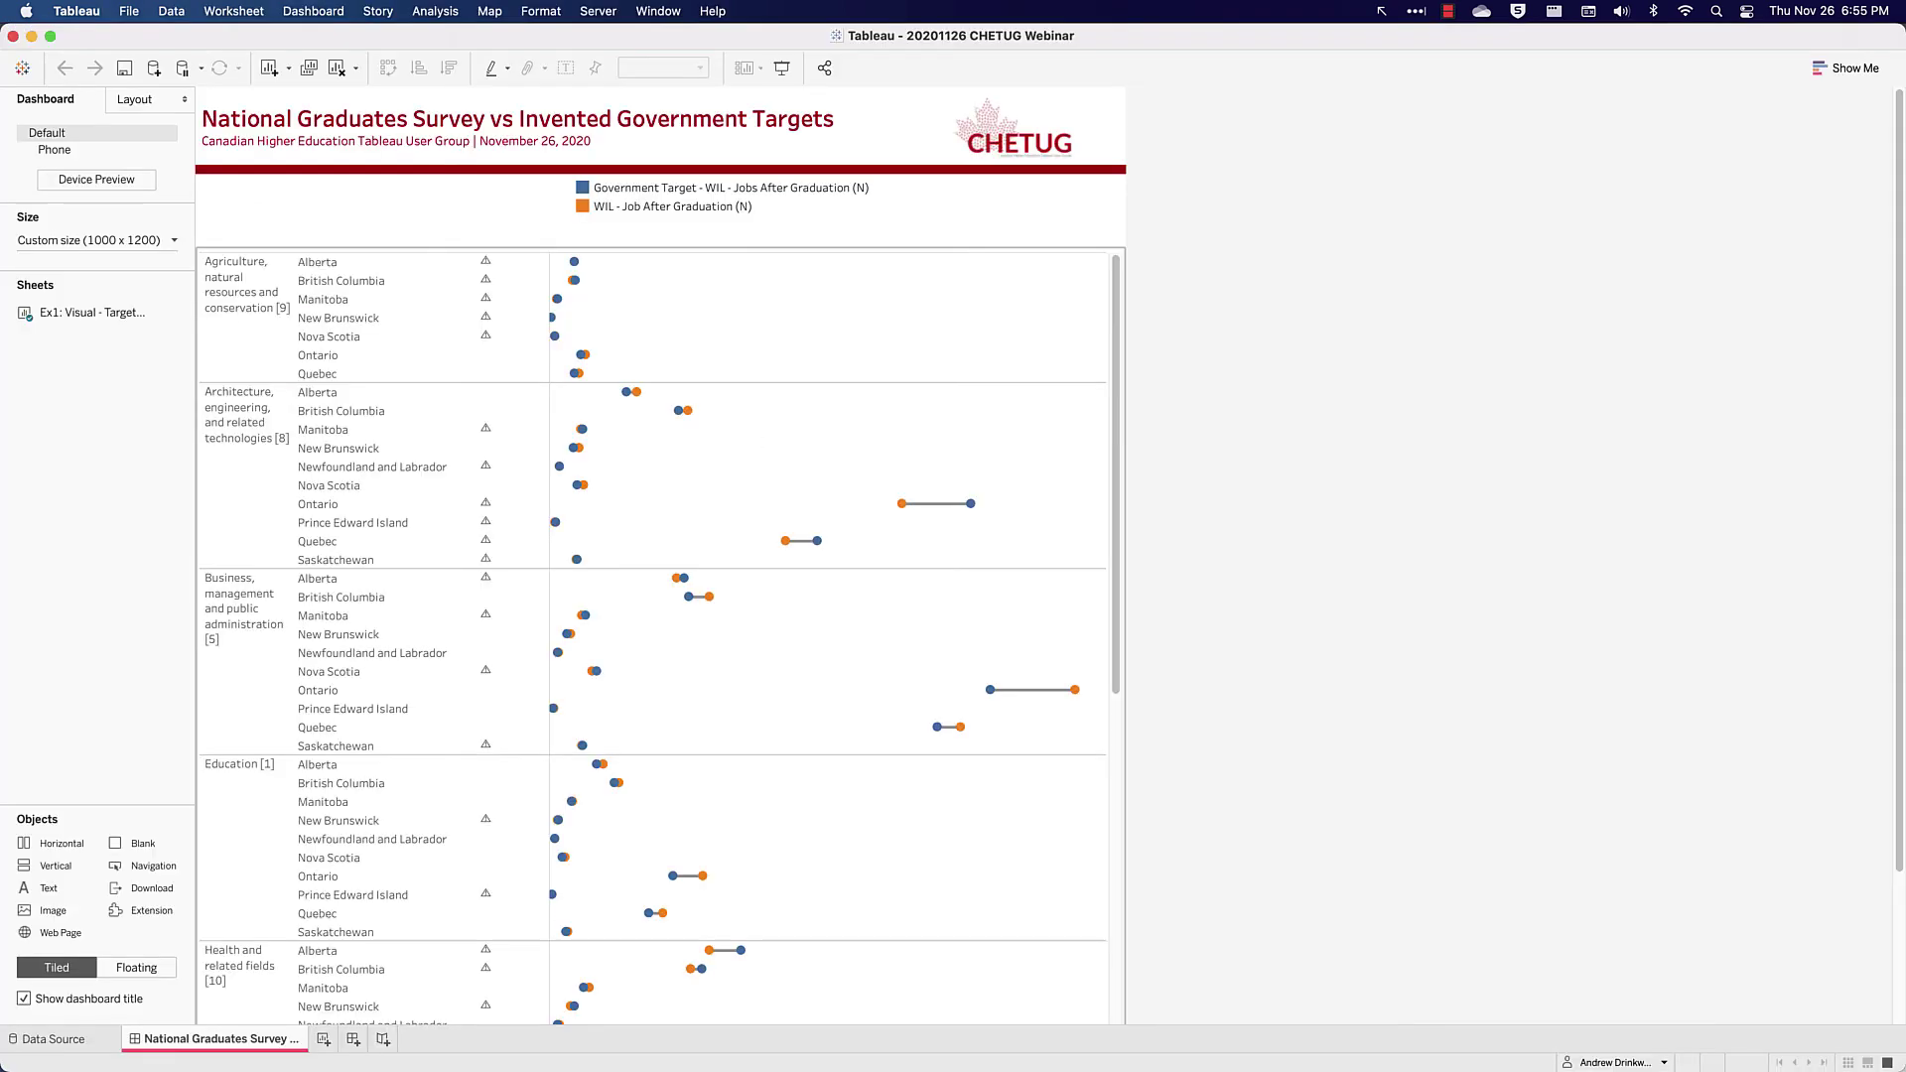
{"action": "left_click", "coordinate": [917, 304]}
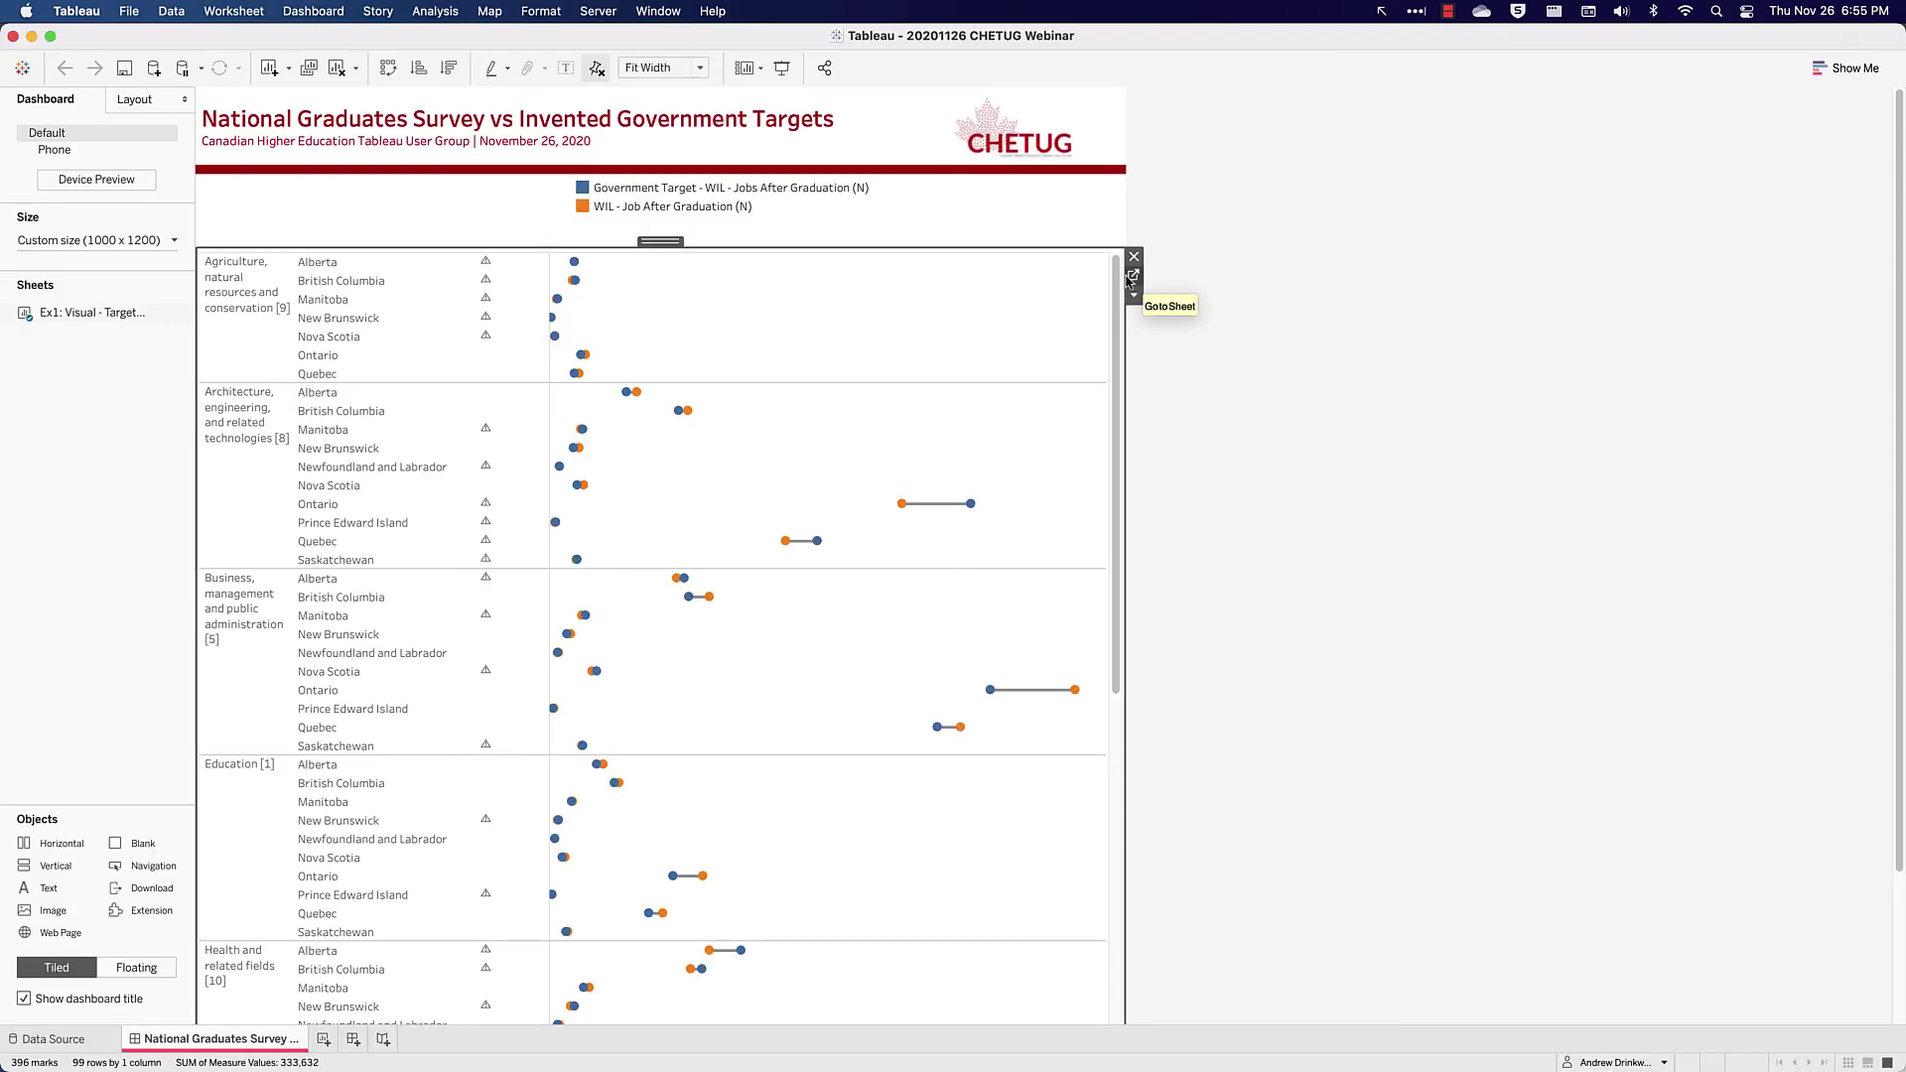
{"action": "left_click", "coordinate": [1132, 279]}
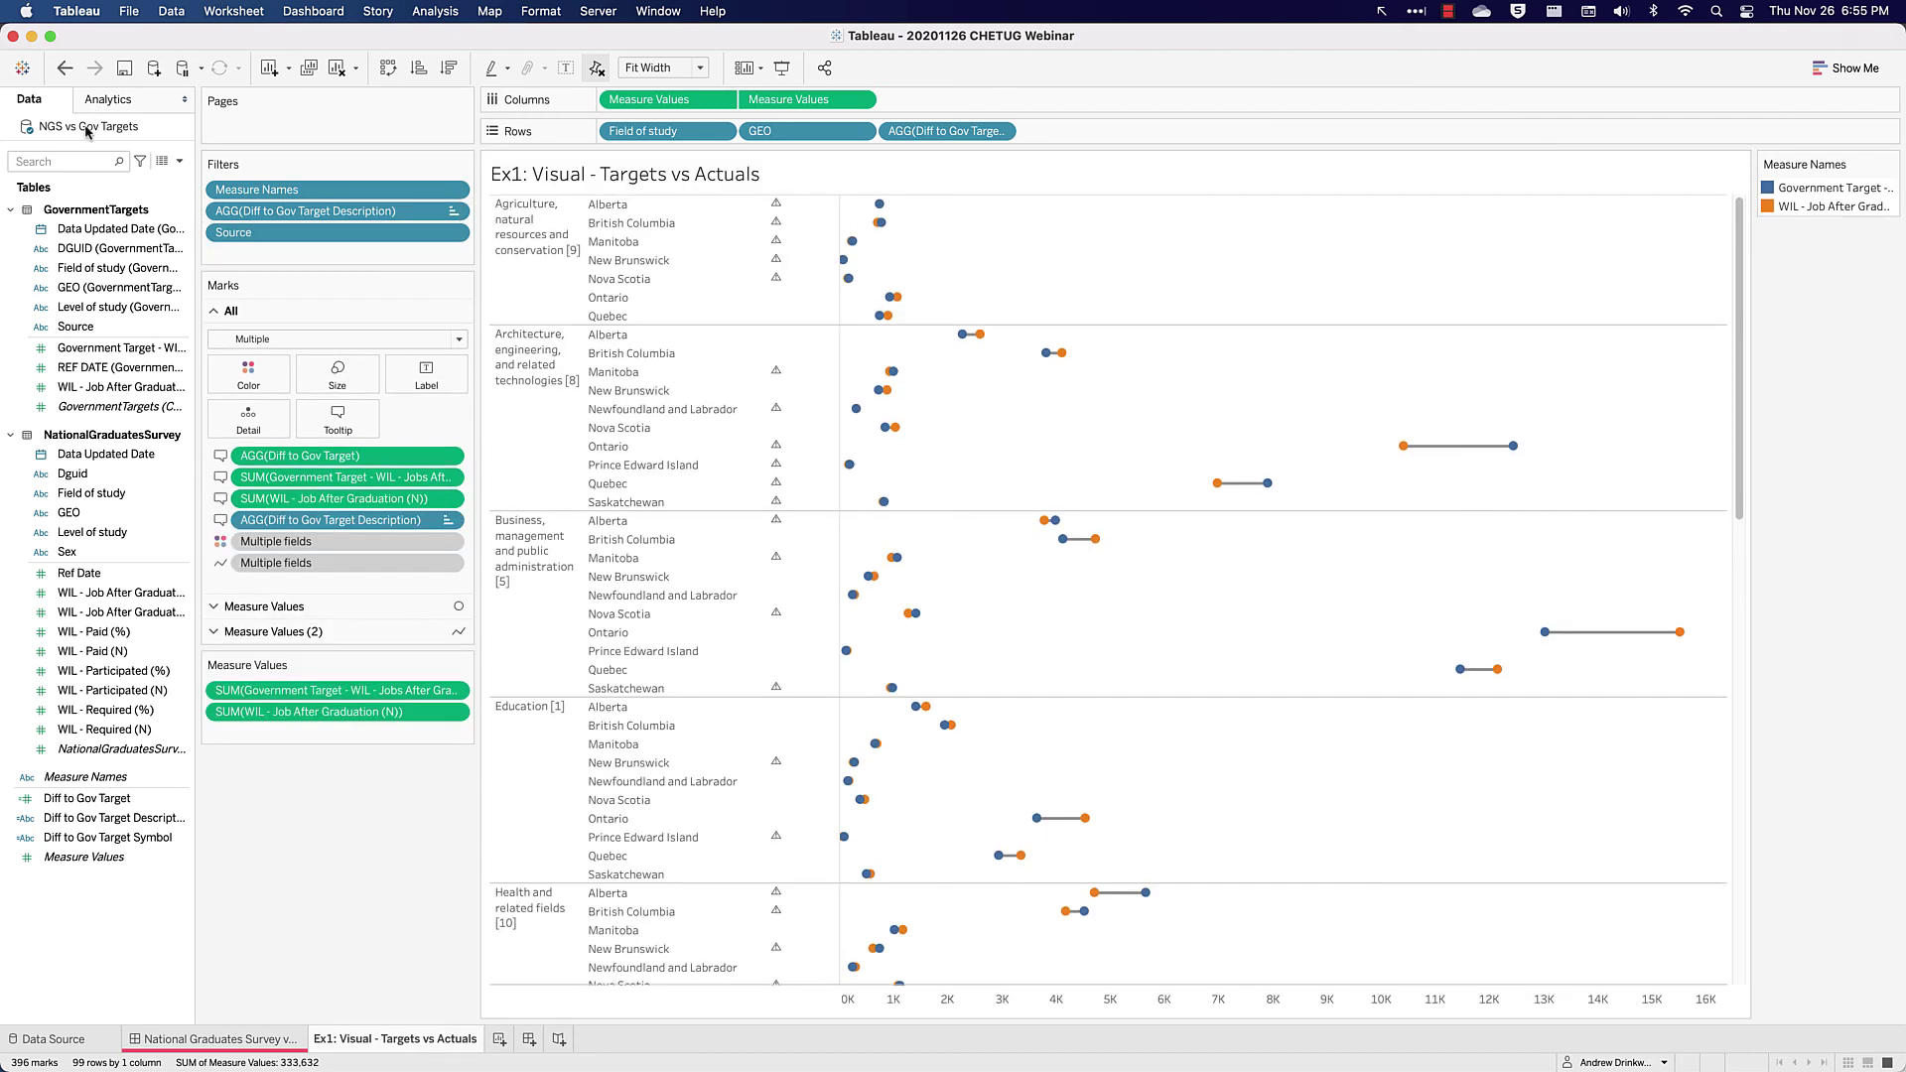
{"action": "right_click", "coordinate": [88, 129]}
{"action": "left_click", "coordinate": [116, 164]}
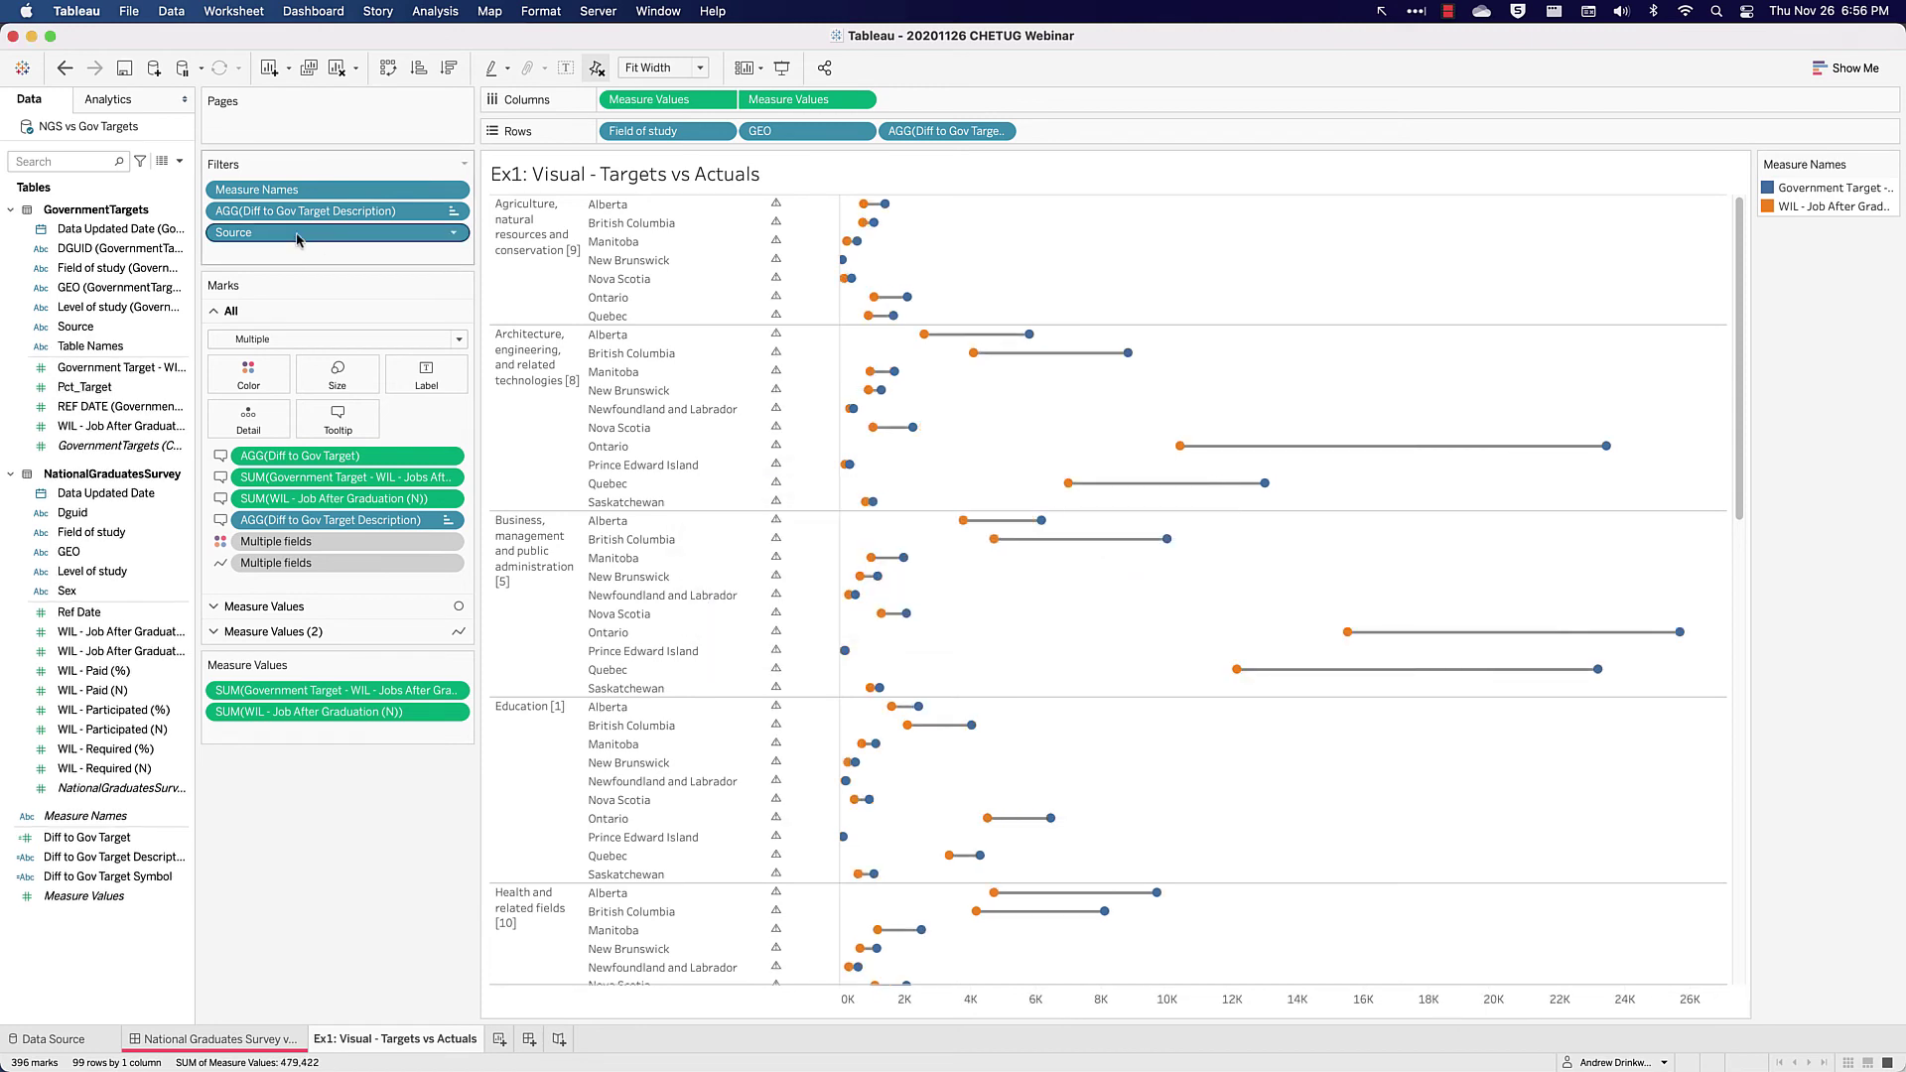
Place the Source field on Columns to separate Python and Tableau Random results
{"action": "left_click_drag", "start_coordinate": [297, 236], "coordinate": [1014, 102]}
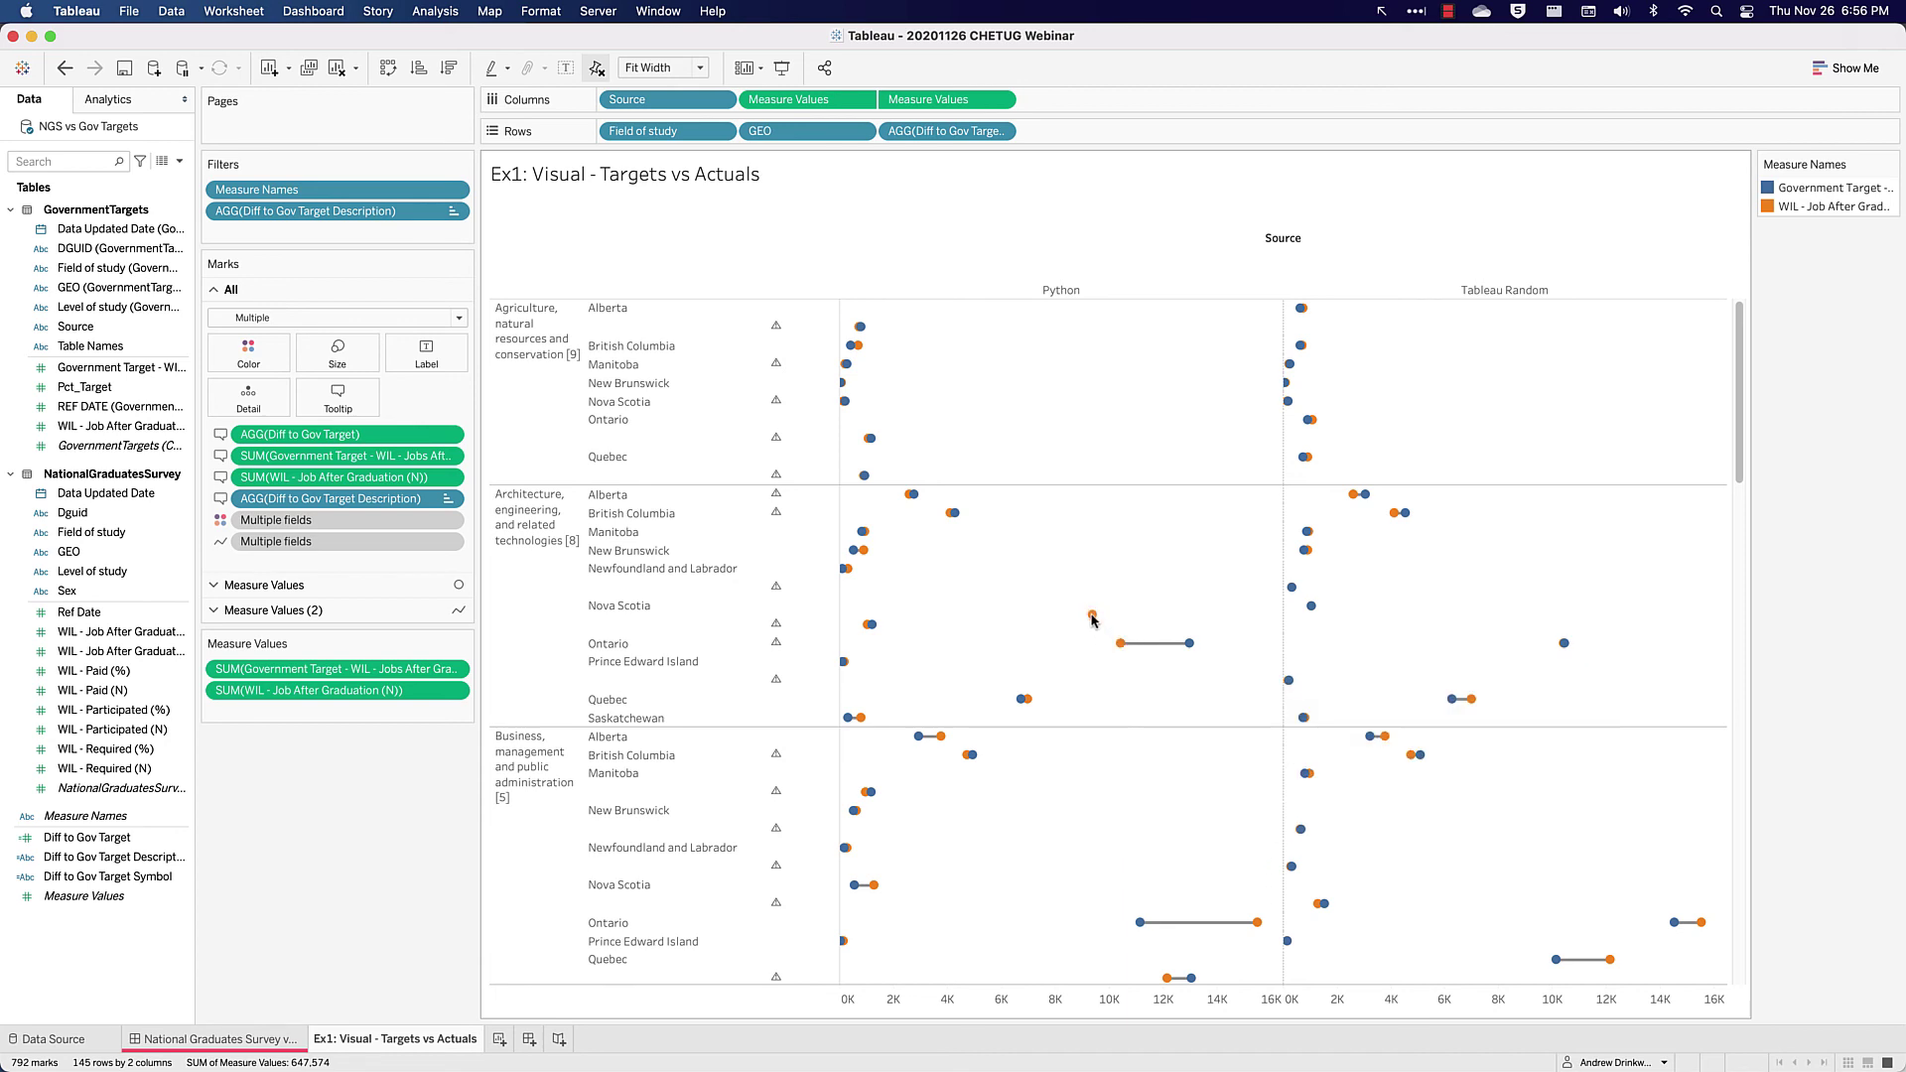
{"action": "mouse_move", "coordinate": [1090, 612]}
{"action": "left_mouse_down"}
{"action": "mouse_move", "coordinate": [1646, 683]}
{"action": "mouse_move", "coordinate": [1626, 683]}
{"action": "left_mouse_up"}
Return to Tableau Prep Builder's Flow1 showing the Fake Targets and TabPy Targets union
{"action": "key", "text": "super+Tab"}
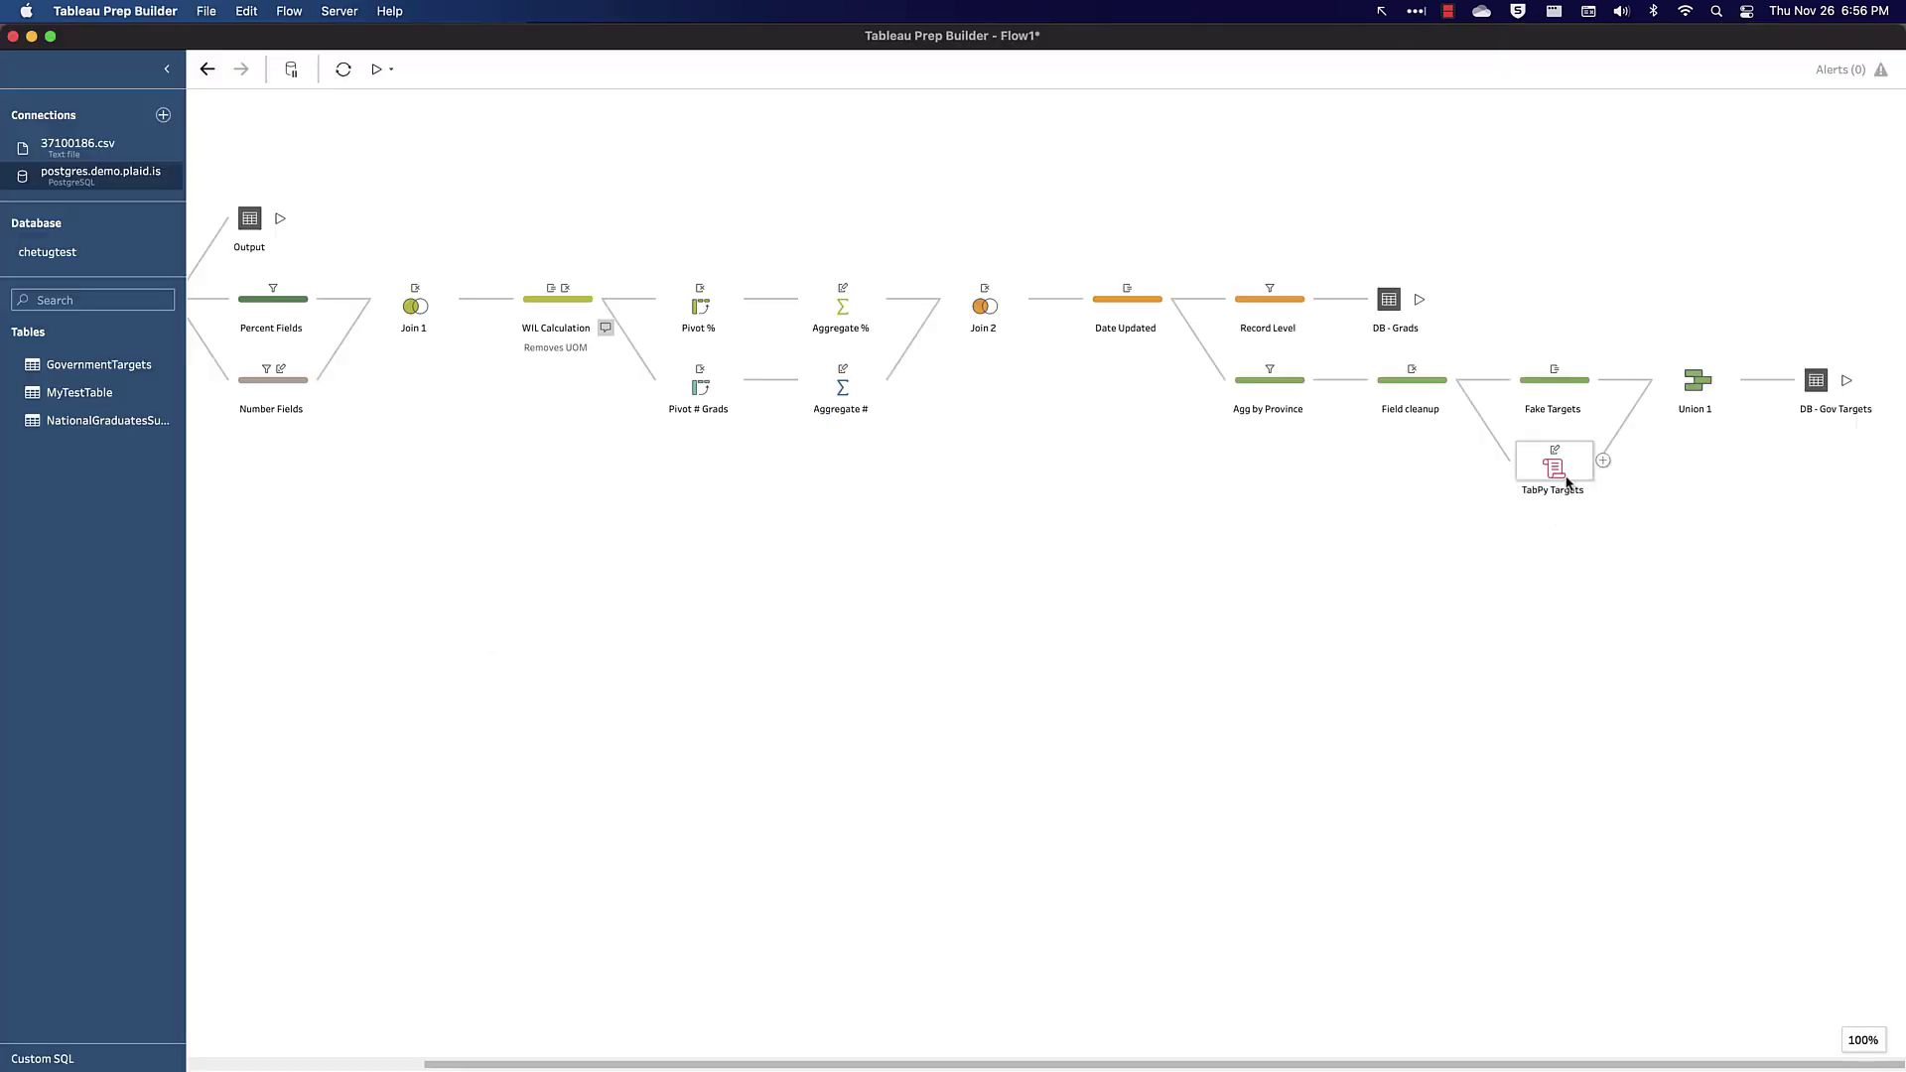